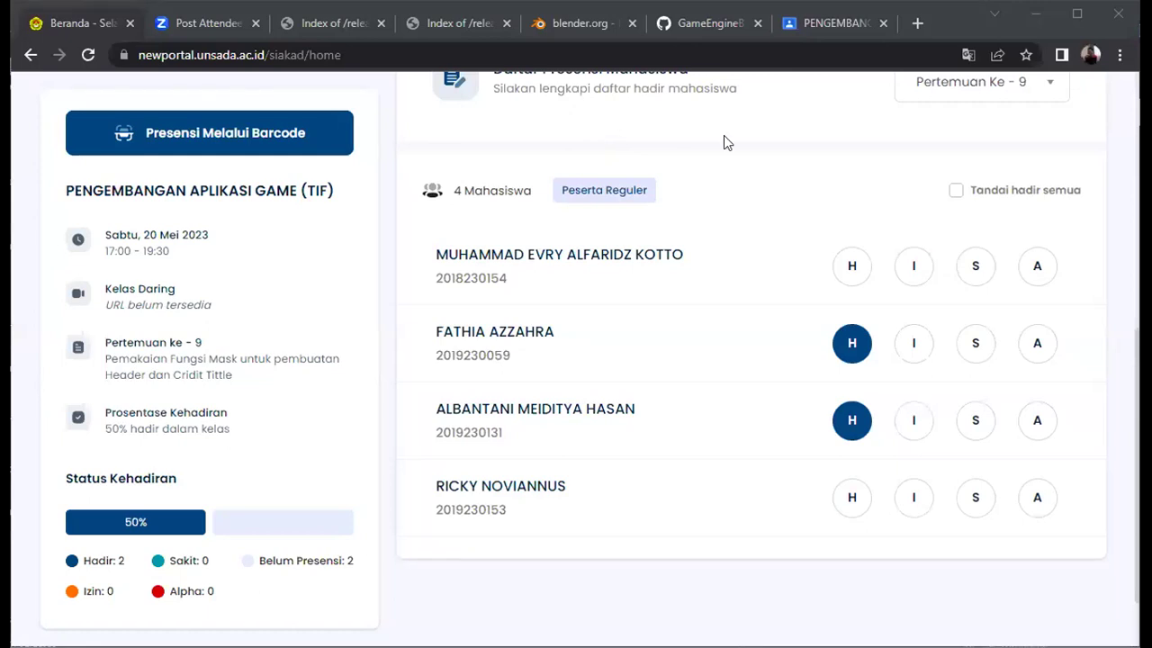
Step: Browse the Blender 3.5 homepage on blender.org, then return to the GitHub Getting Started chapter
click(569, 24)
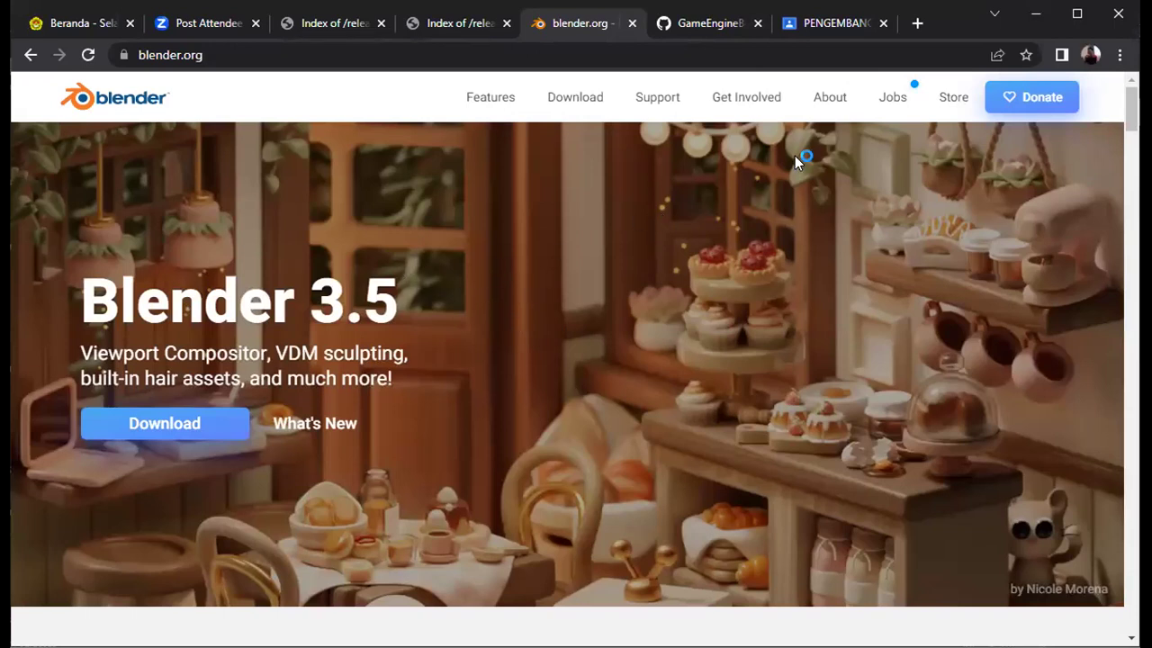
scroll(543, 293, down, 4)
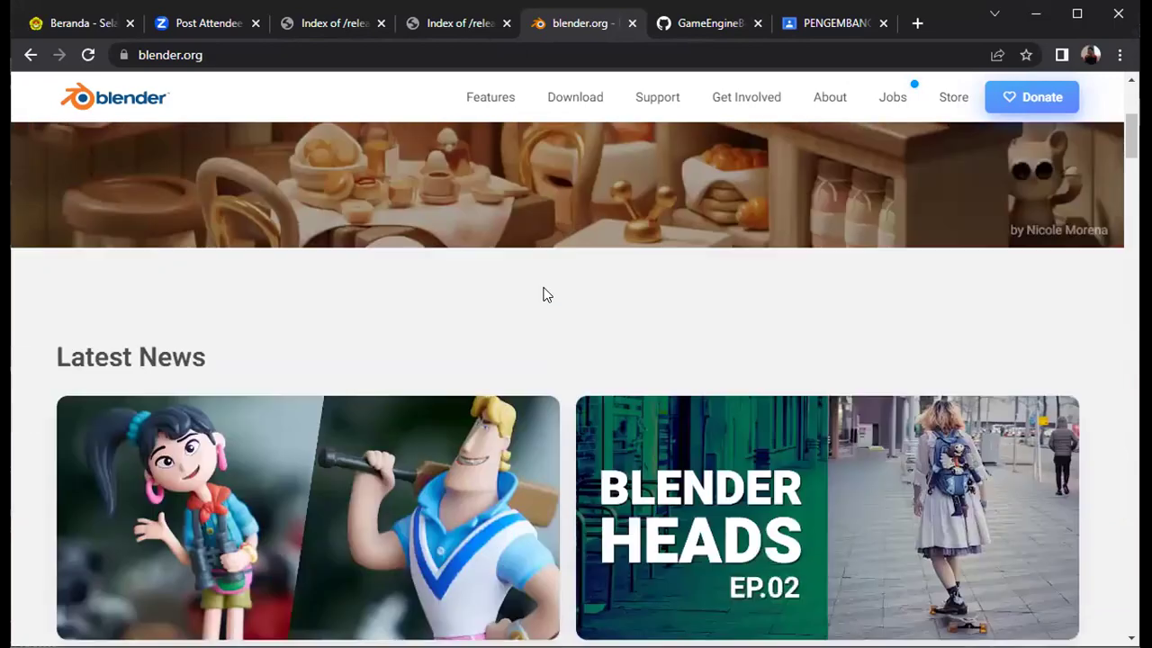
scroll(545, 288, down, 2)
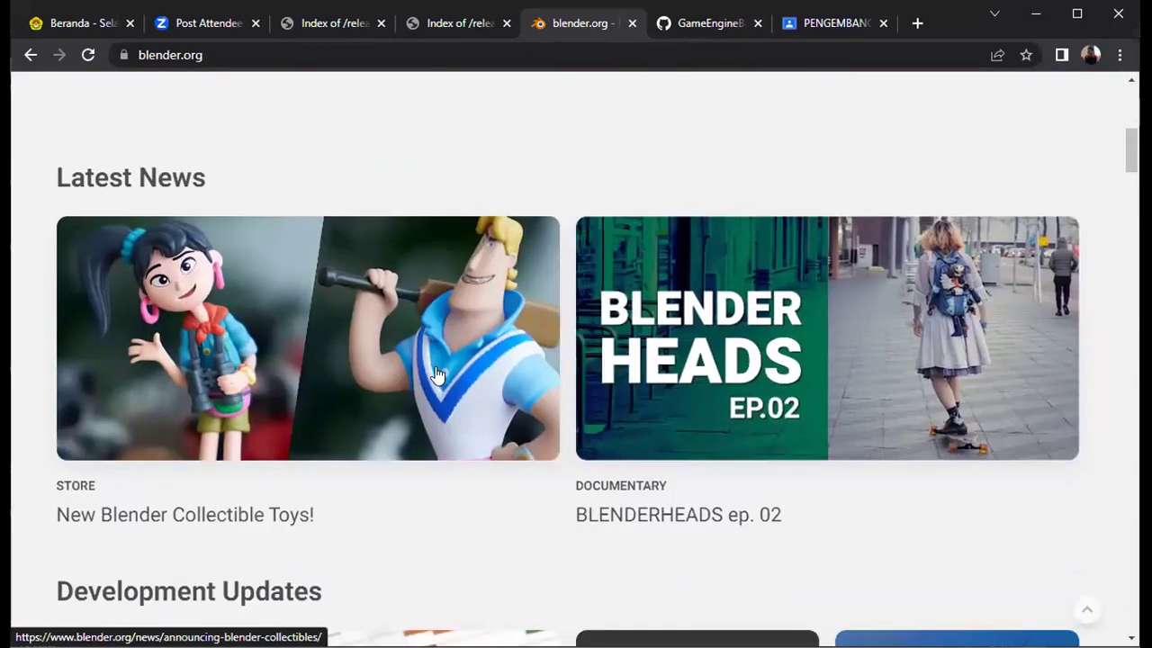
scroll(438, 375, down, 4)
scroll(439, 375, up, 2)
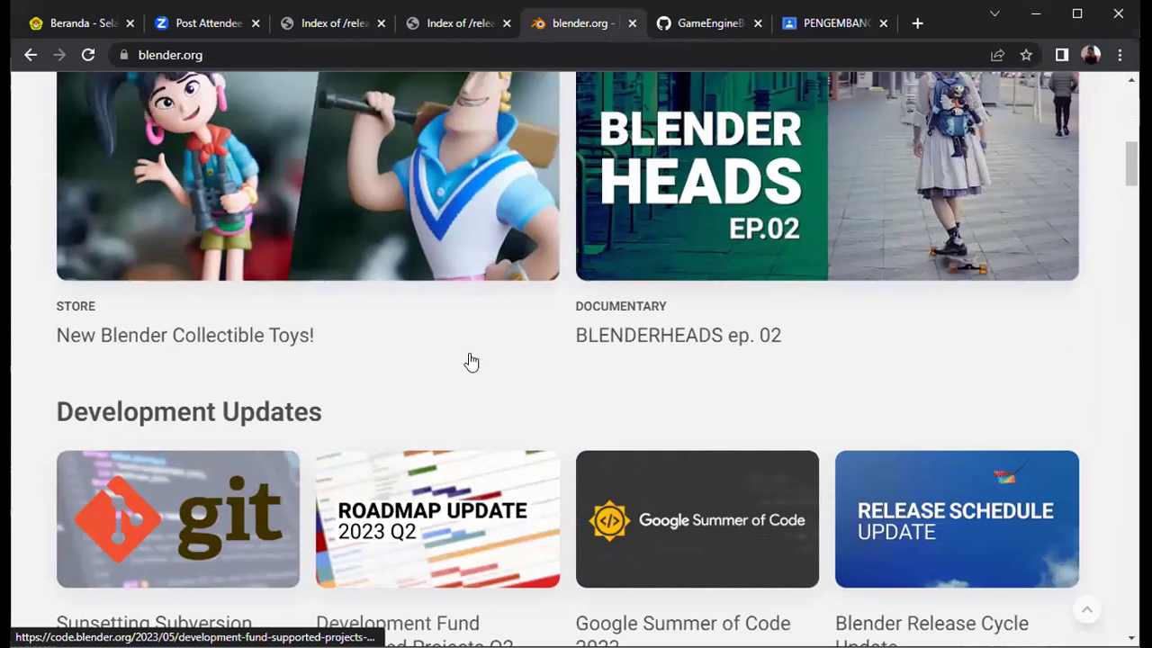
scroll(565, 255, up, 8)
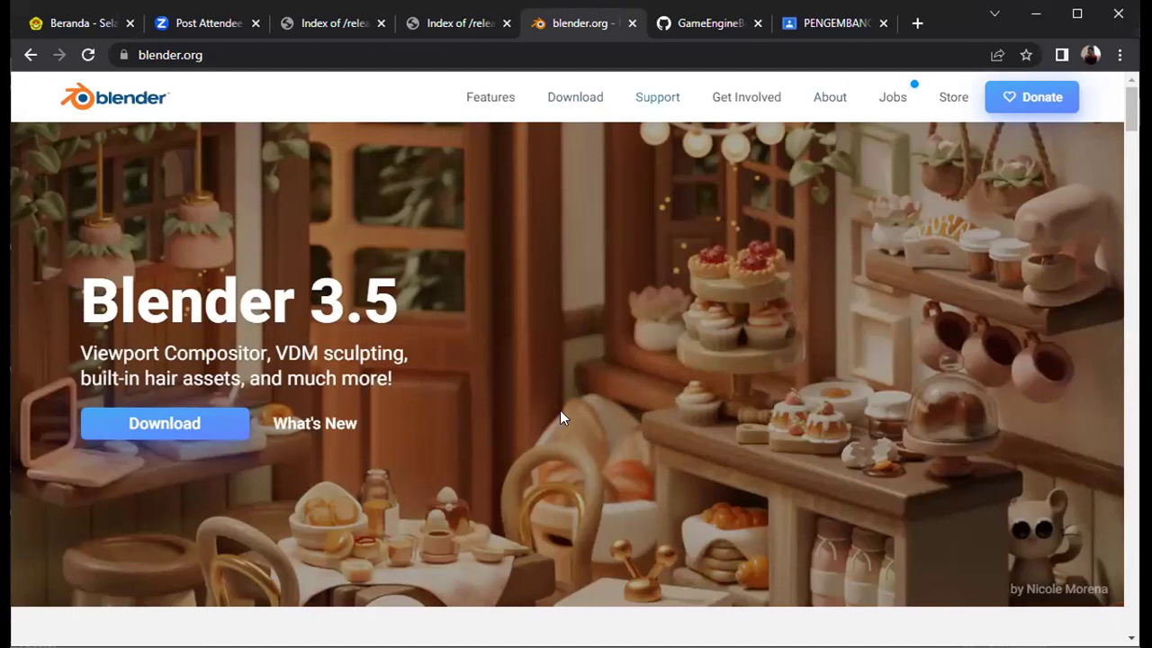
key(ctrl+Tab)
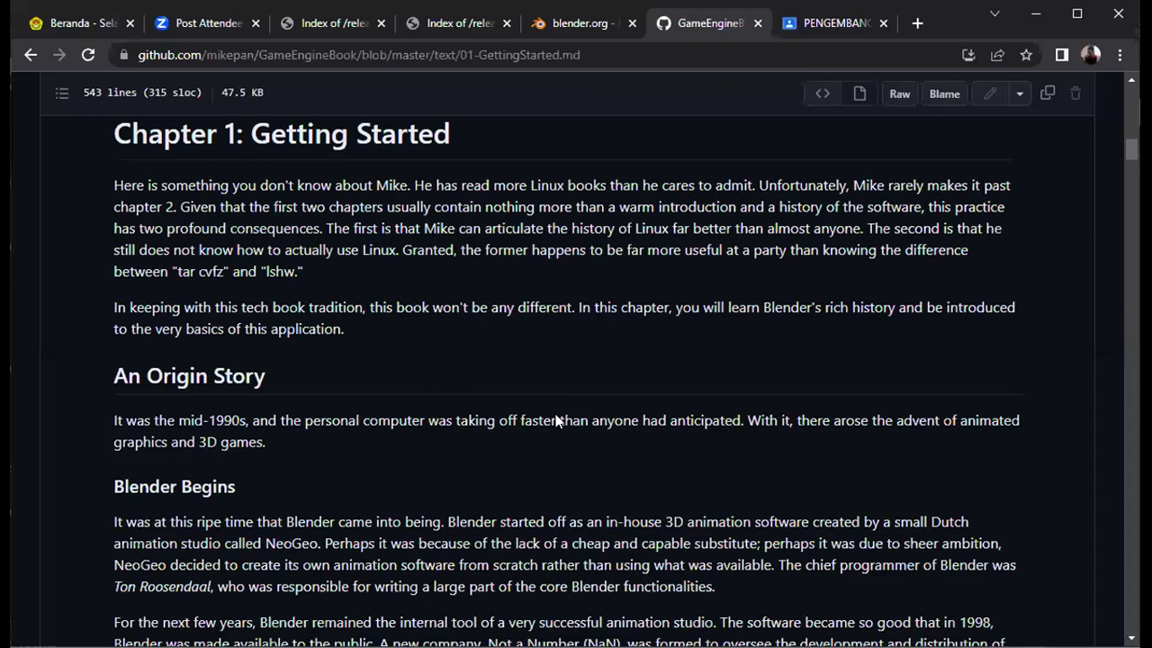
scroll(555, 414, down, 2)
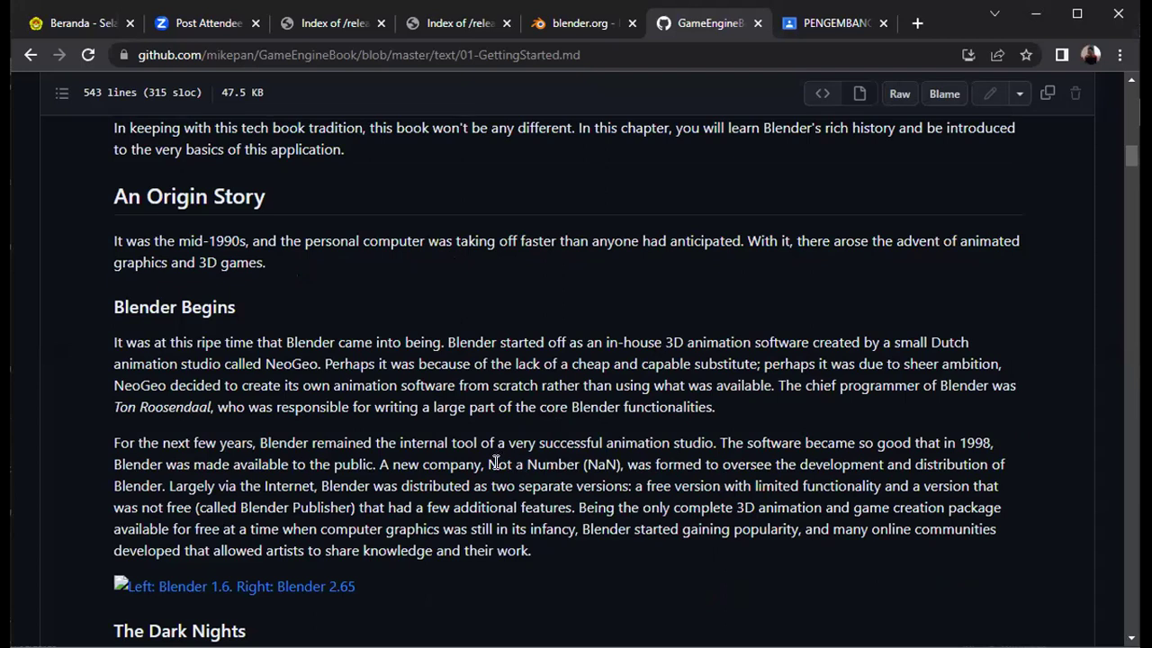
scroll(496, 463, down, 2)
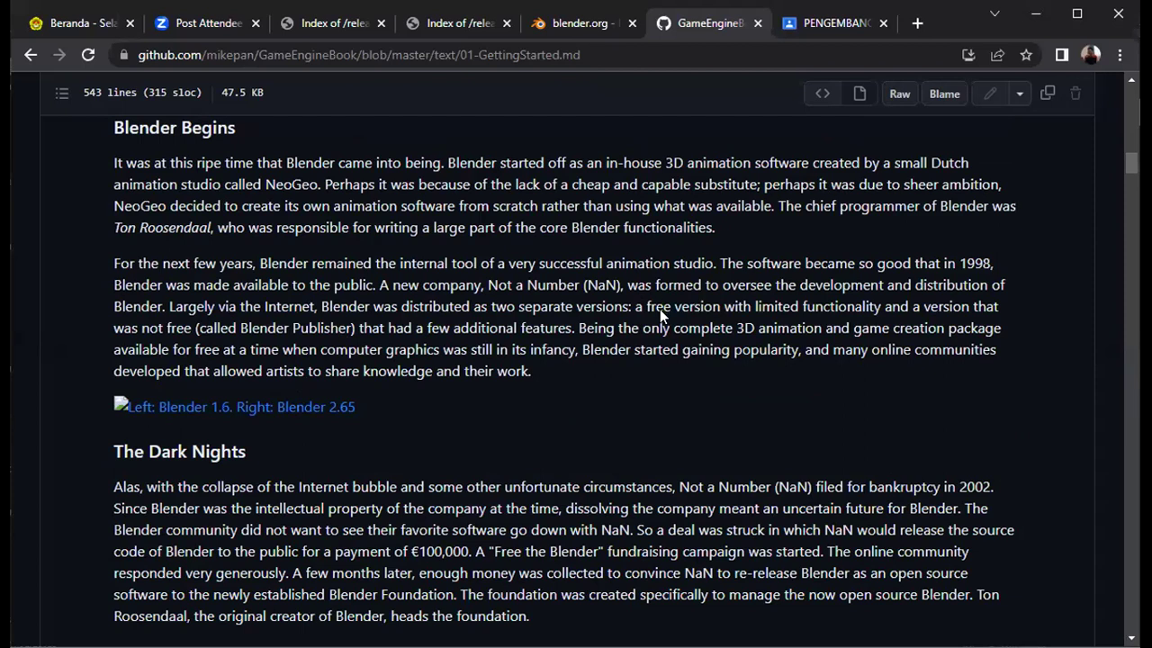
scroll(740, 442, down, 1)
scroll(673, 424, up, 2)
scroll(674, 424, up, 1)
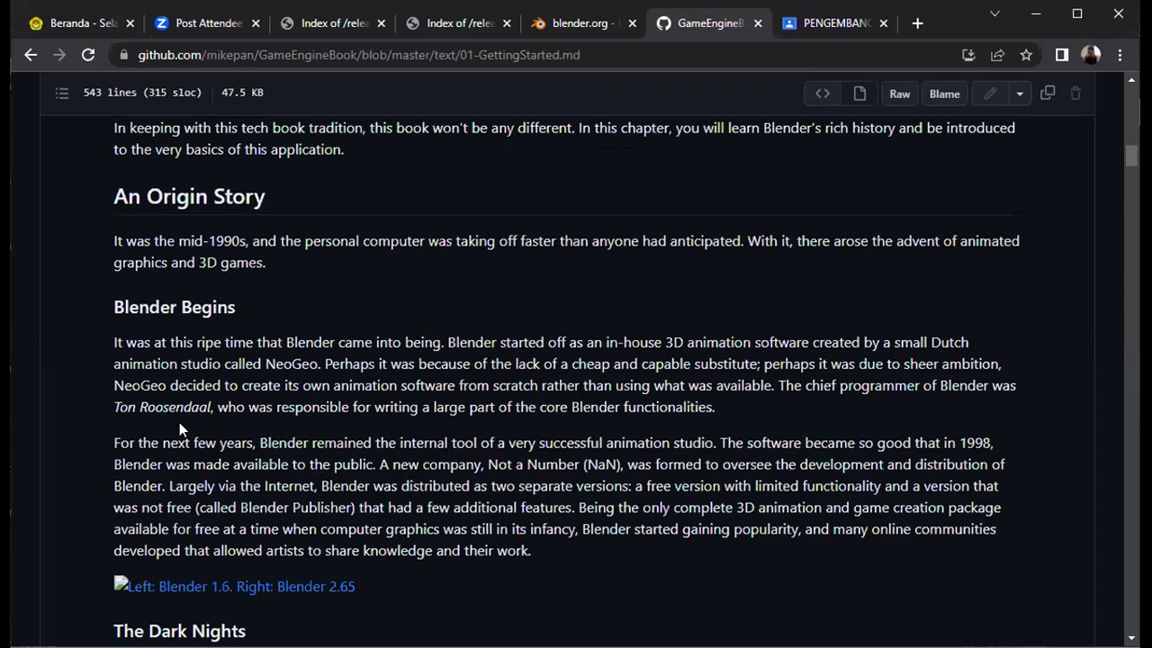
Step: Highlight 'Ton Roosendaal,' and then 'Not a Number (NaN),' in the Blender history text
drag(113, 405, 213, 407)
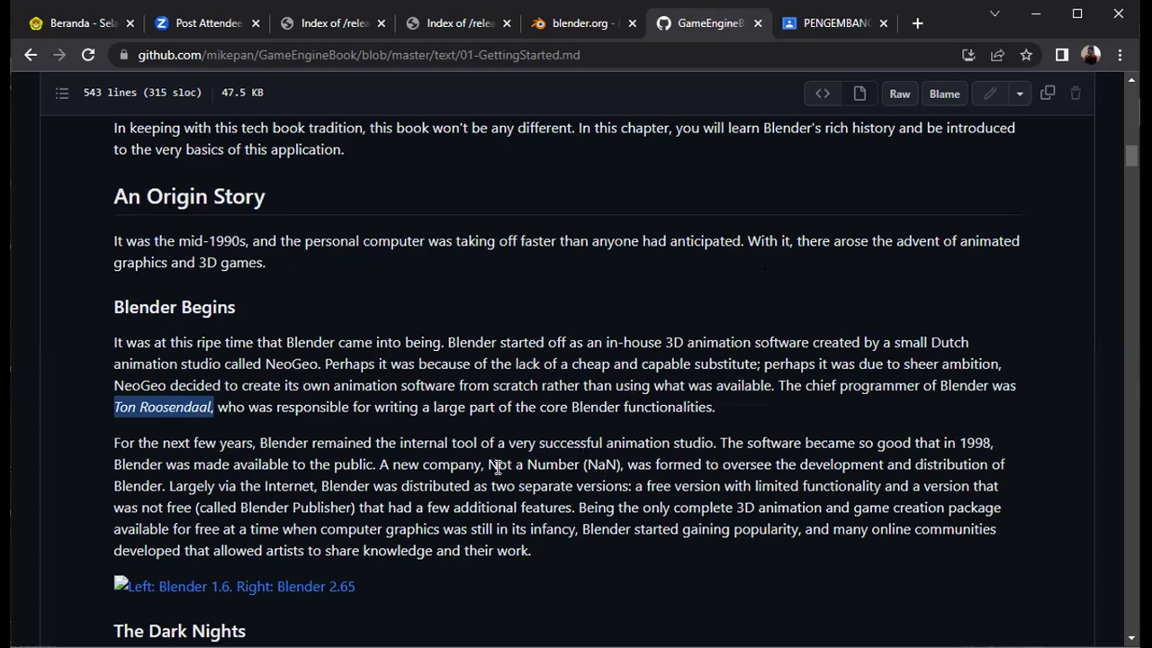
drag(488, 462, 627, 463)
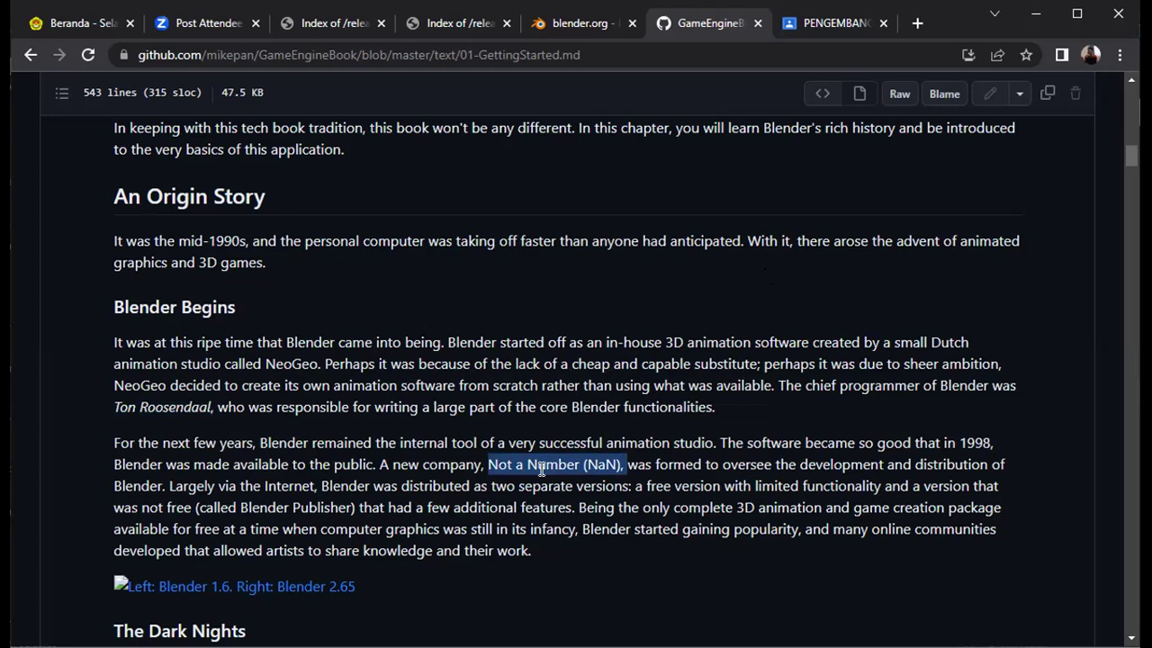
scroll(541, 468, down, 1)
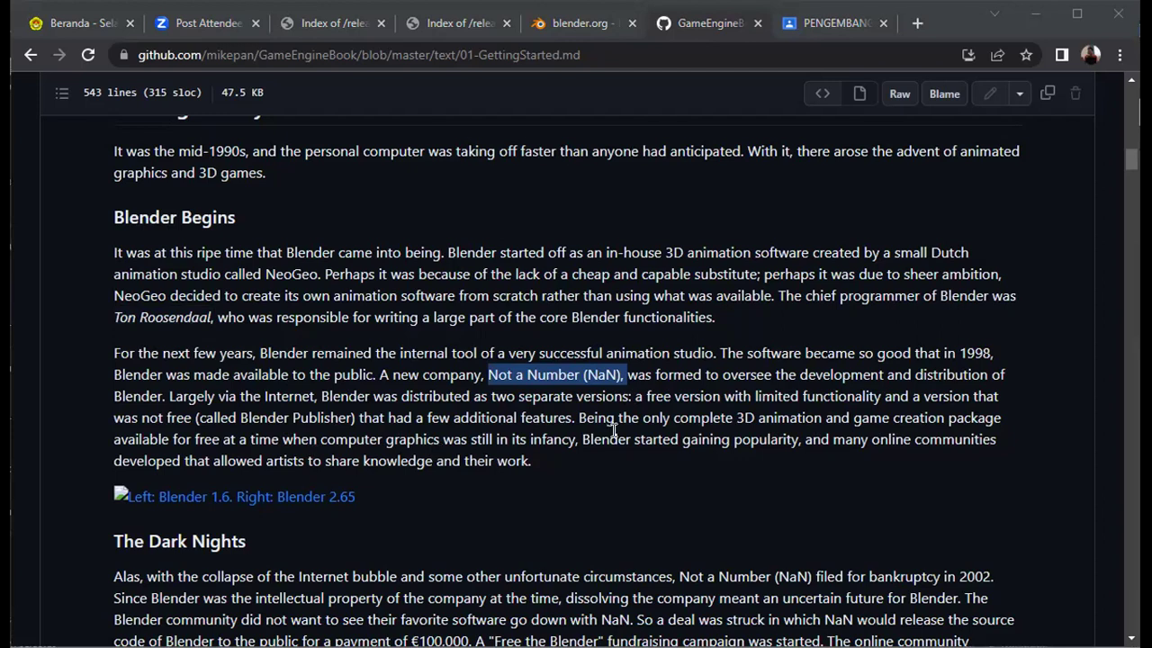
Step: Read on and highlight the €100,000 'Free the Blender' campaign text
scroll(609, 433, down, 3)
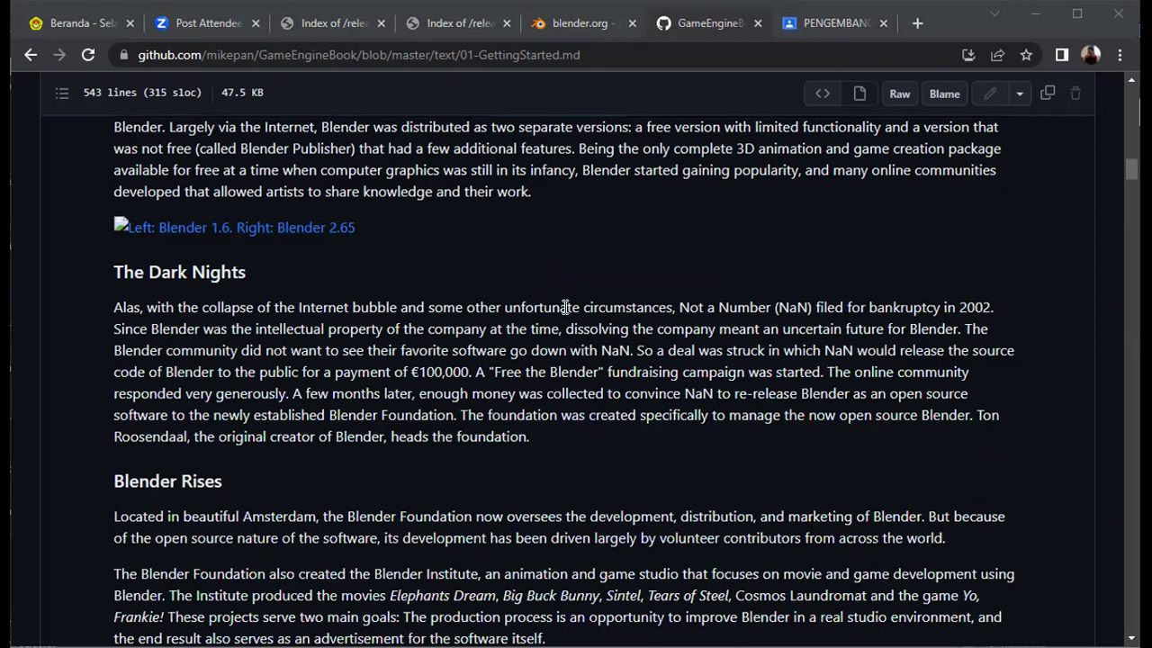
drag(410, 367, 603, 372)
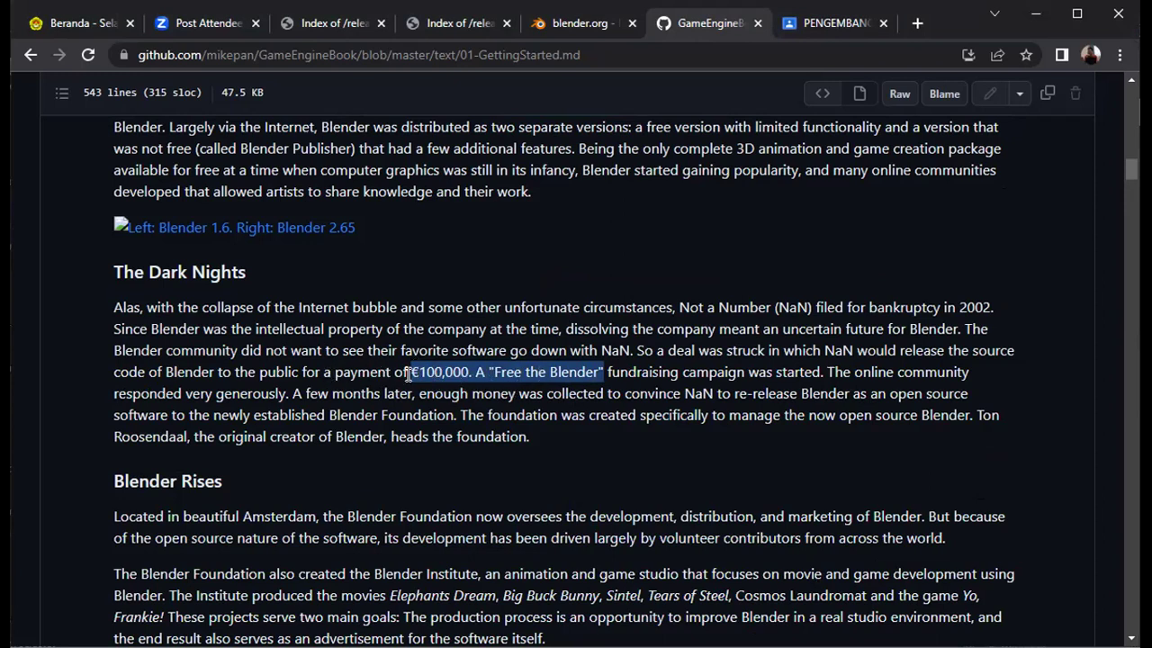
scroll(423, 371, down, 2)
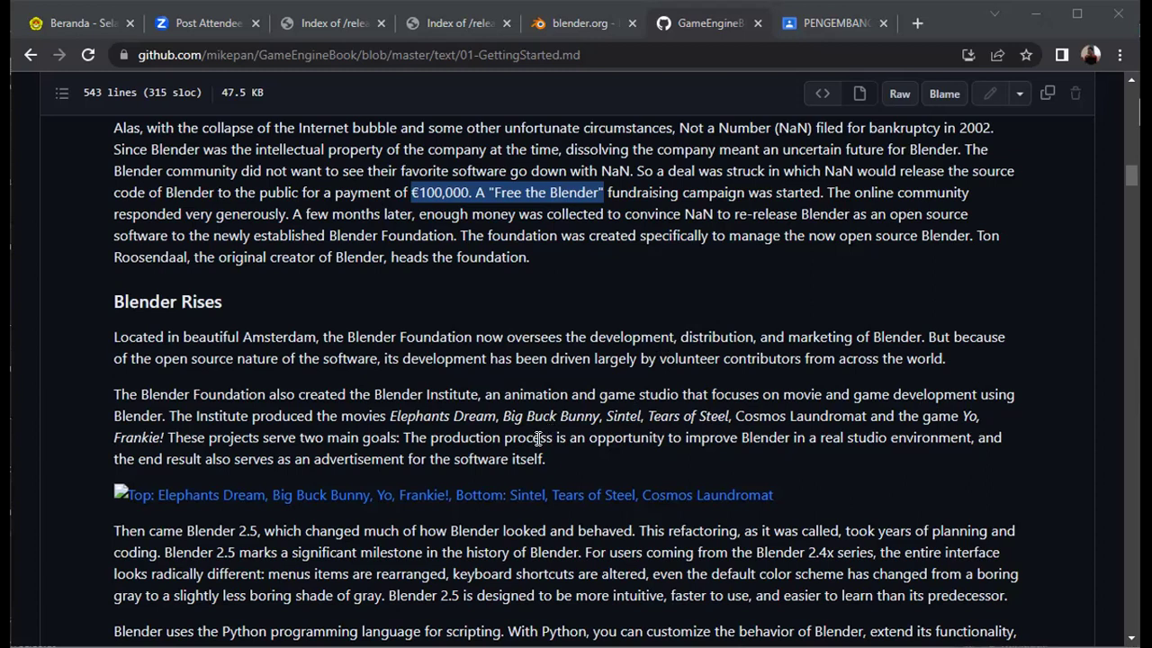
scroll(521, 447, down, 1)
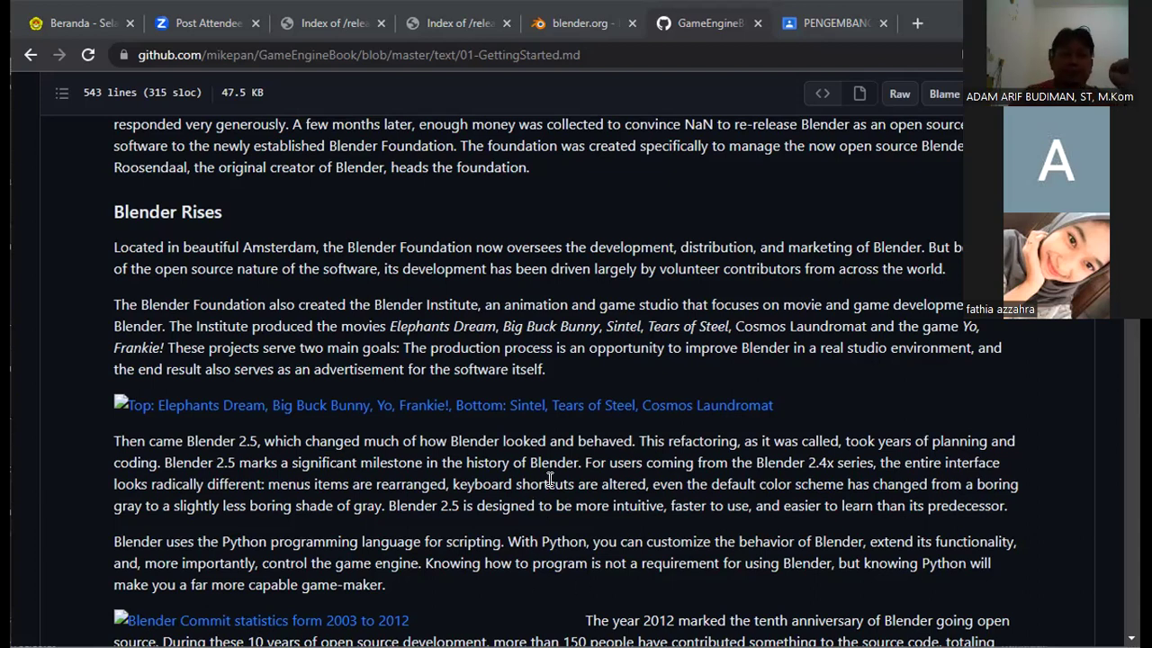
Step: Scroll past the Blender 2.5 paragraphs down to the About Blender section
scroll(547, 484, down, 1)
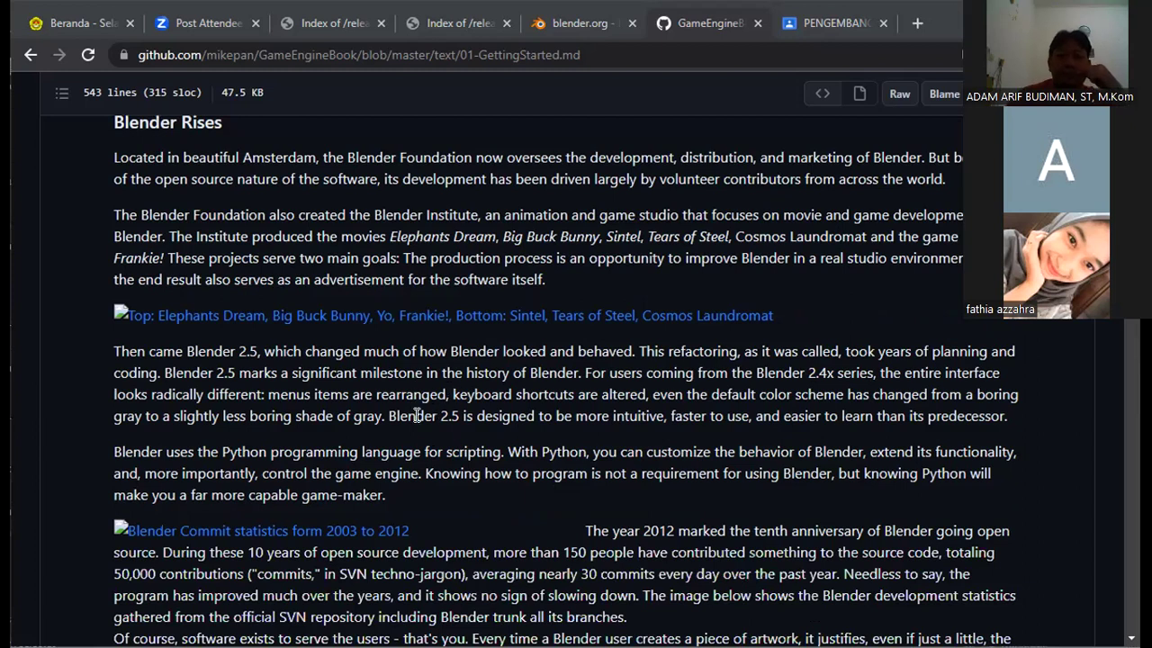
scroll(419, 412, down, 1)
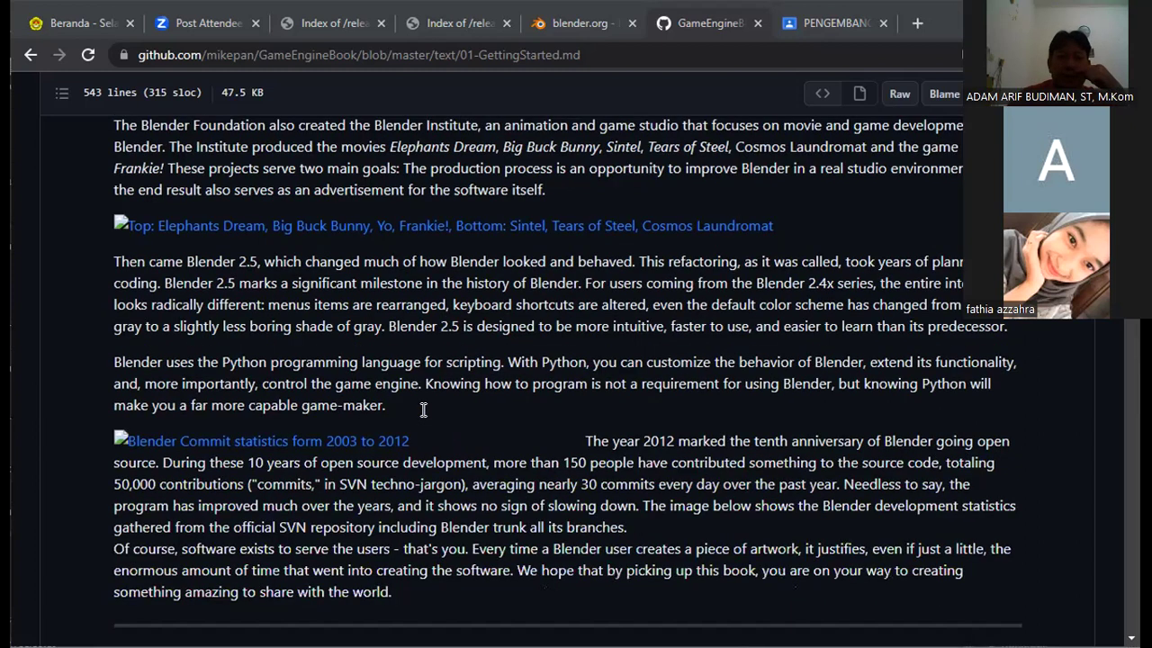
scroll(426, 409, down, 1)
scroll(427, 415, down, 1)
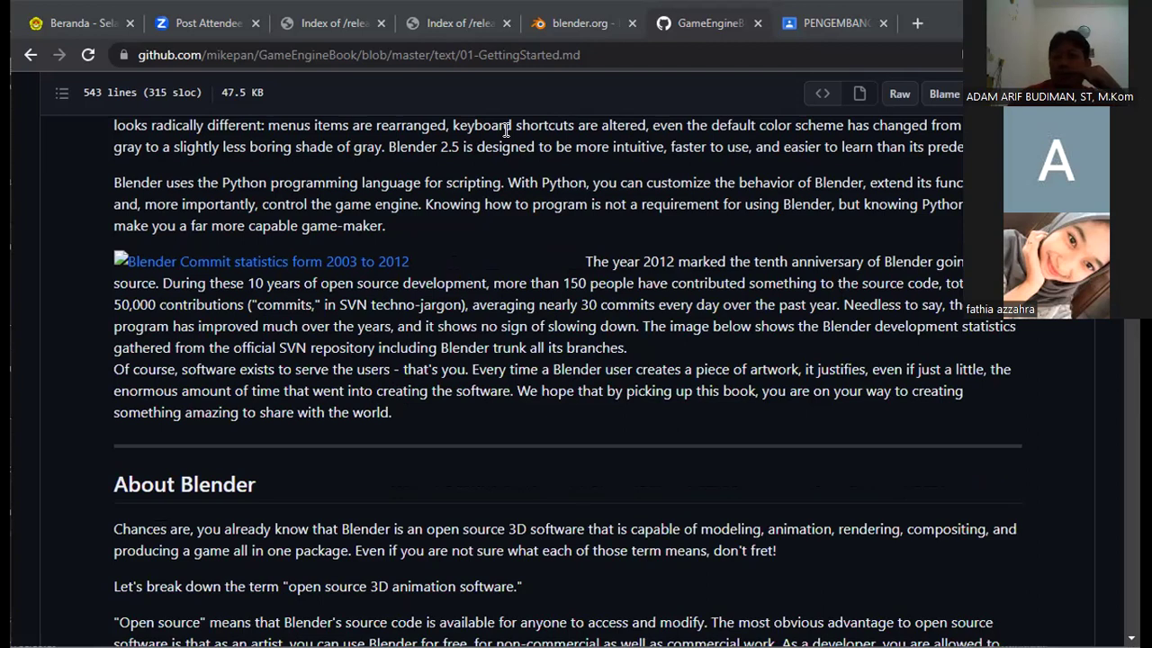
scroll(660, 318, up, 1)
scroll(630, 326, down, 1)
scroll(606, 334, down, 1)
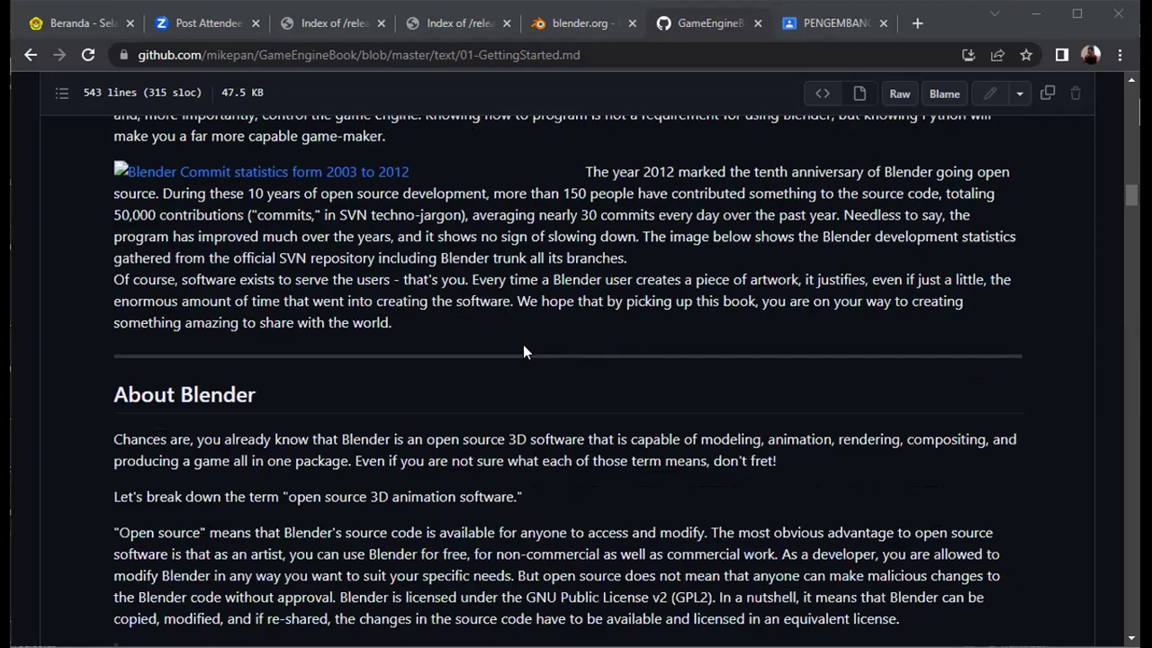
Step: Scroll further down to the About the Game Engine section describing the BGE
scroll(525, 351, down, 1)
scroll(524, 351, down, 1)
scroll(525, 351, down, 2)
scroll(524, 346, down, 2)
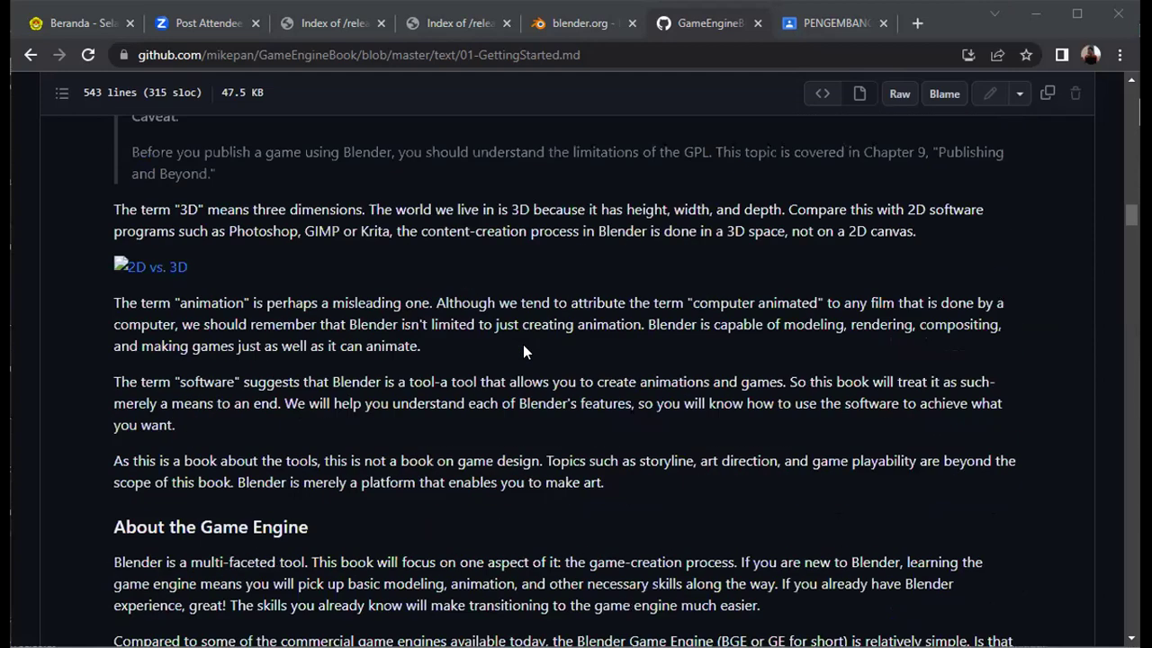
scroll(528, 345, down, 2)
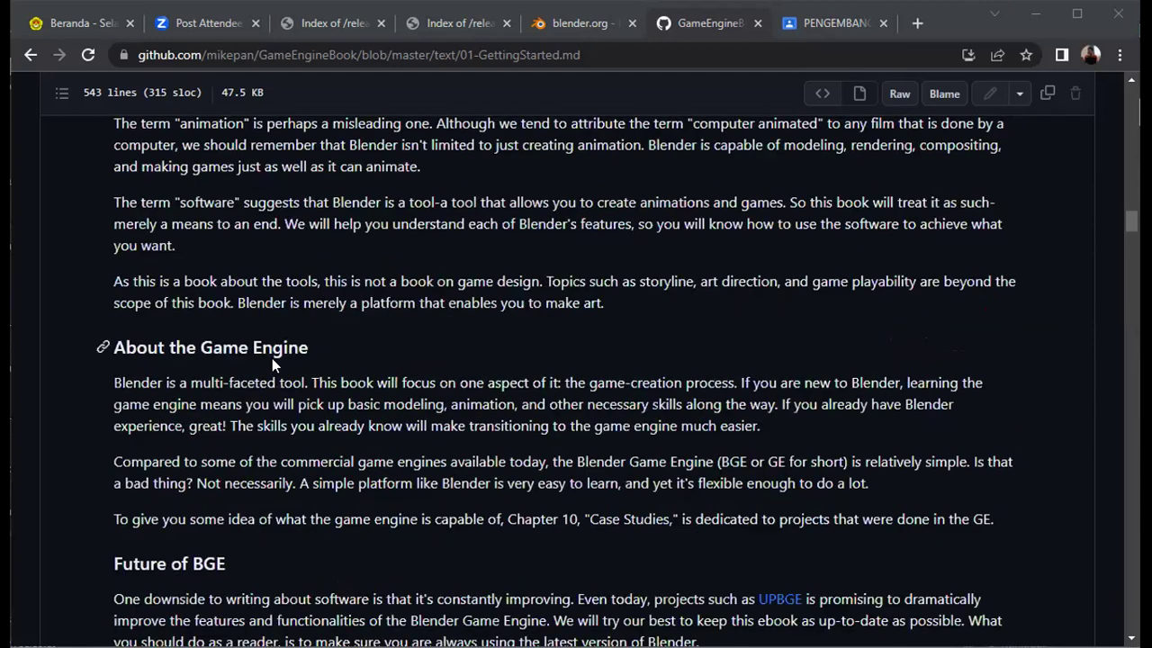
scroll(307, 399, down, 1)
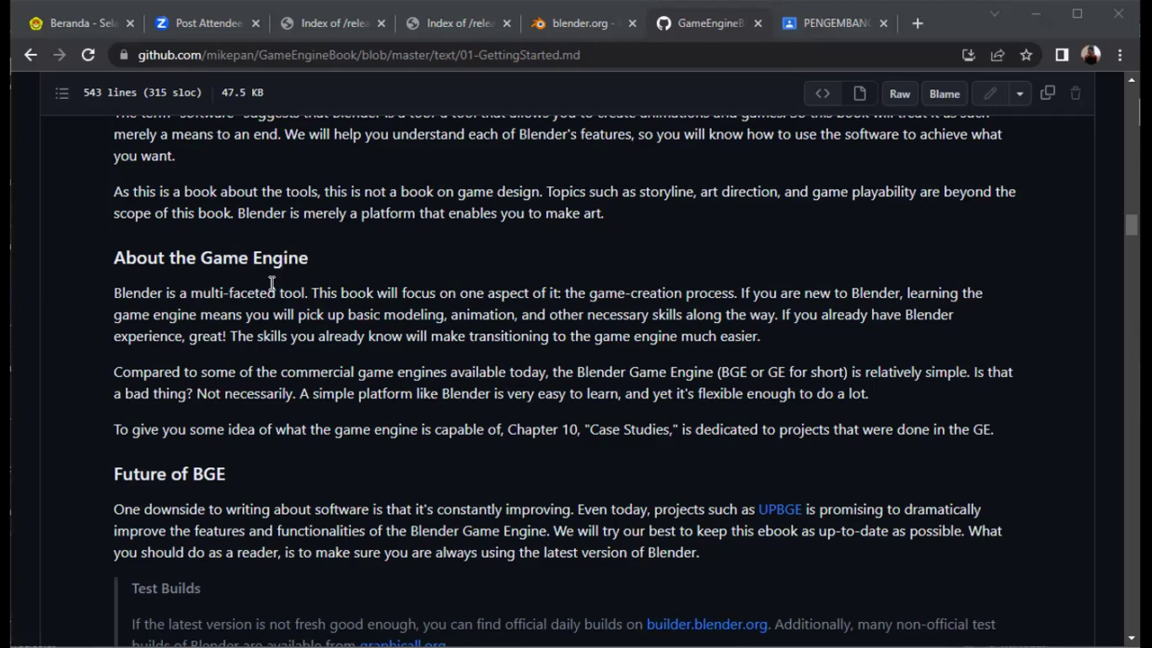
Step: Scroll down to the 3D Basics section introducing the X, Y, Z coordinate system
scroll(290, 286, down, 3)
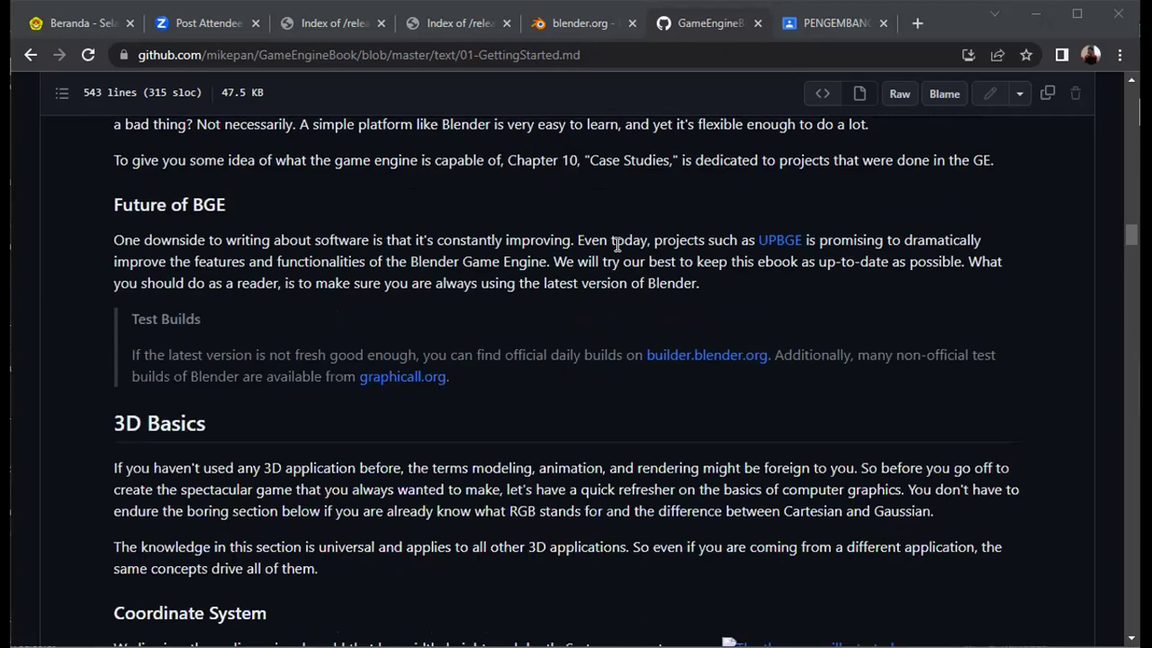
scroll(259, 252, up, 1)
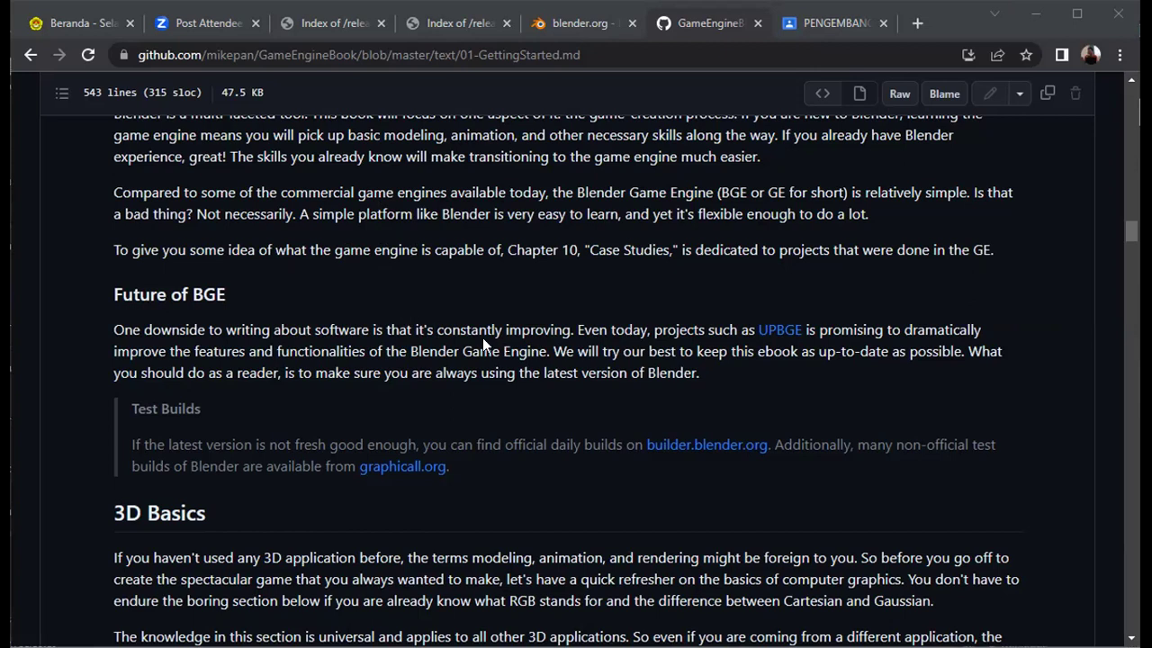
scroll(307, 321, down, 1)
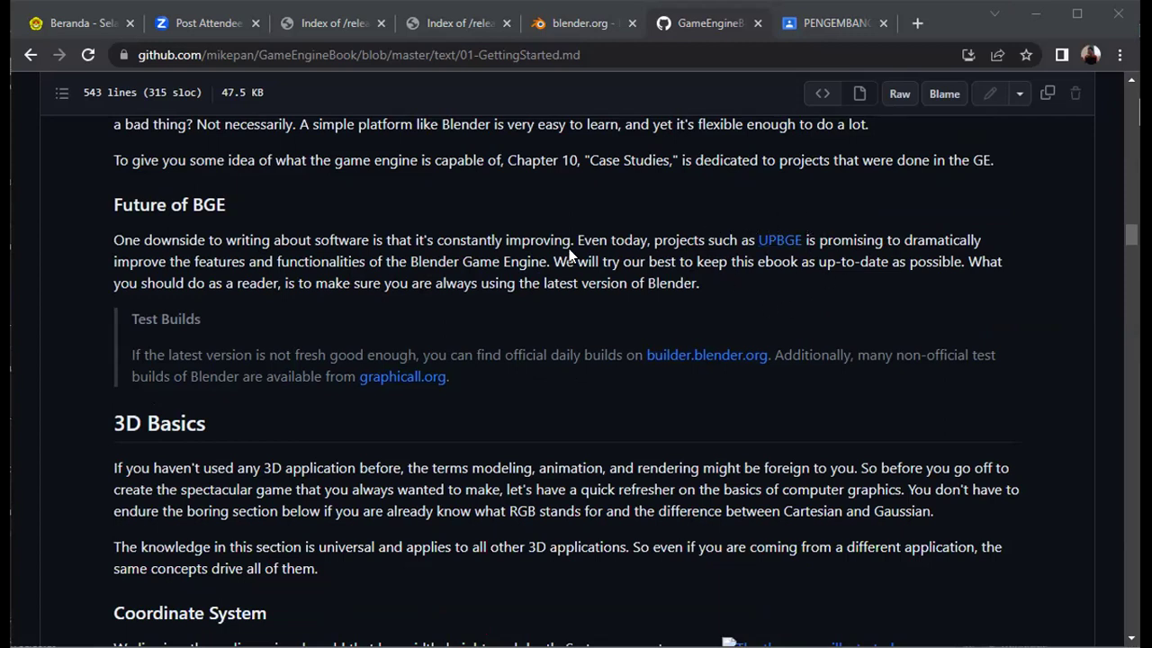
scroll(299, 332, down, 2)
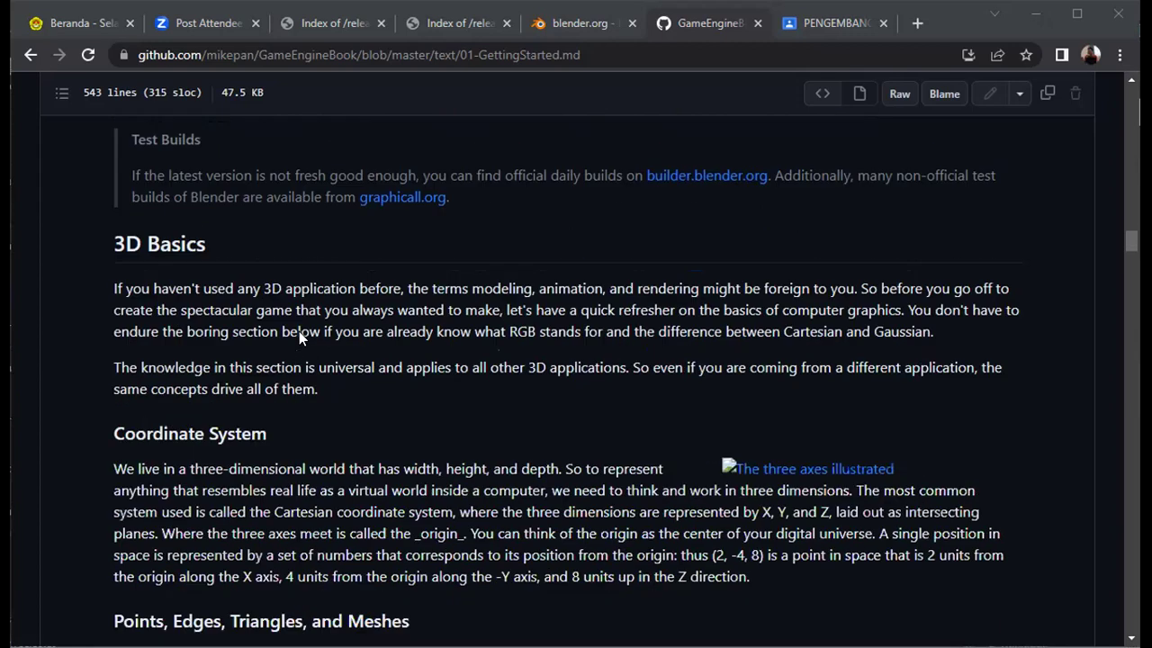
scroll(298, 331, down, 2)
scroll(298, 331, up, 2)
mouse_move(160, 244)
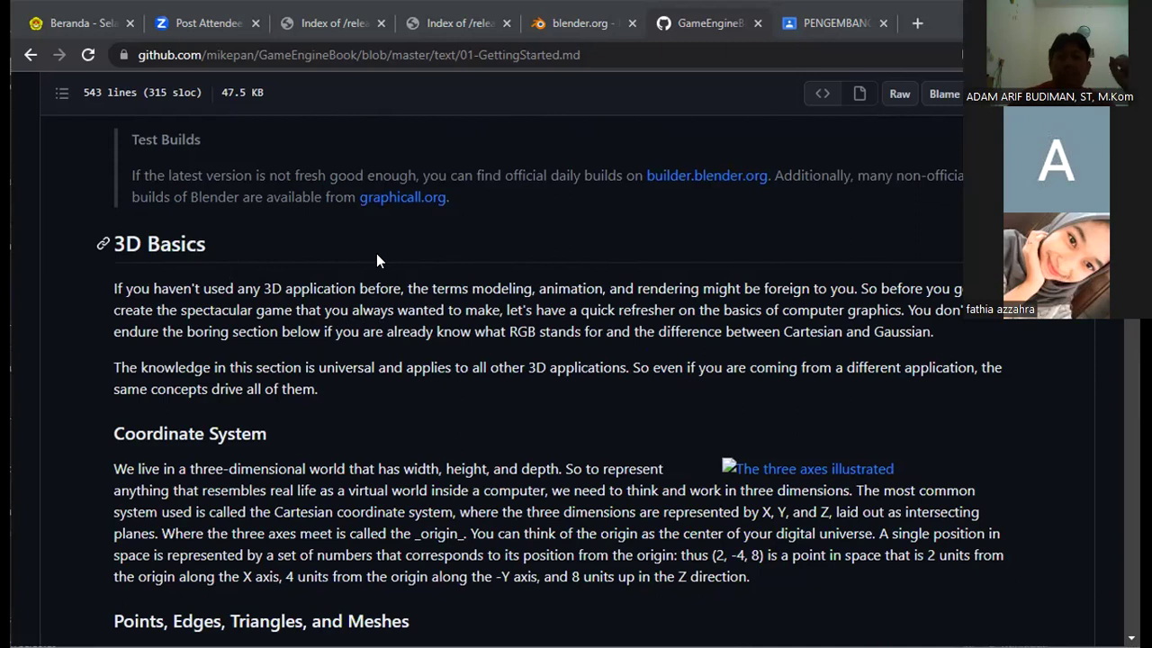
Step: Scroll until the Points, Edges, Triangles, and Meshes section is in view
scroll(319, 326, down, 1)
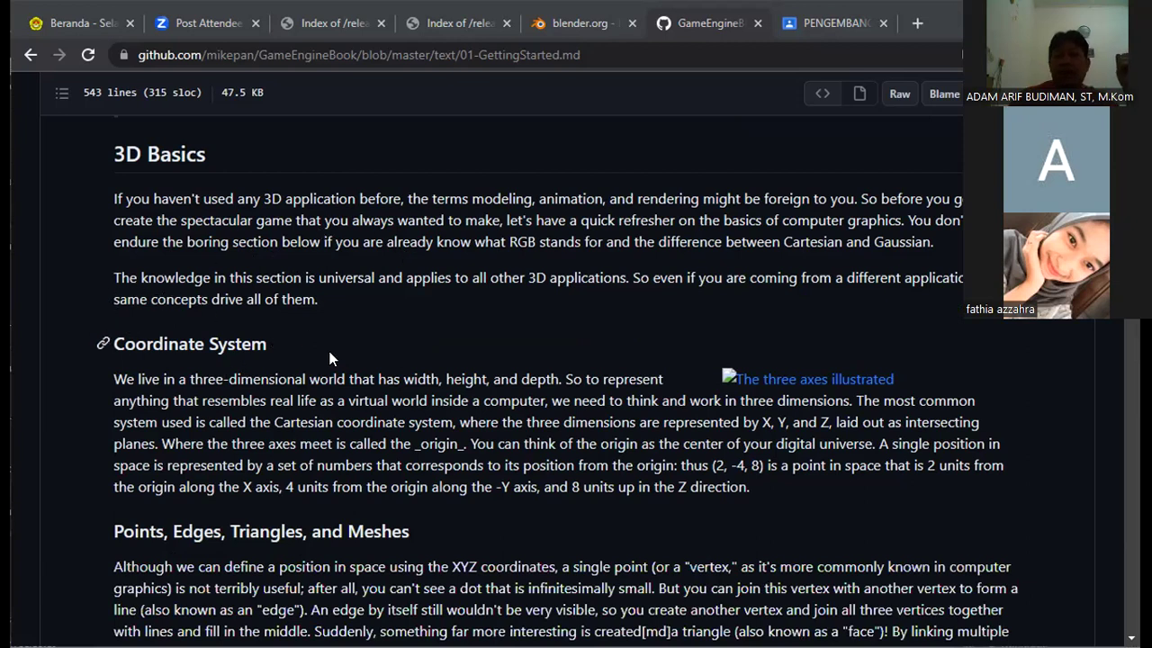
scroll(270, 327, down, 2)
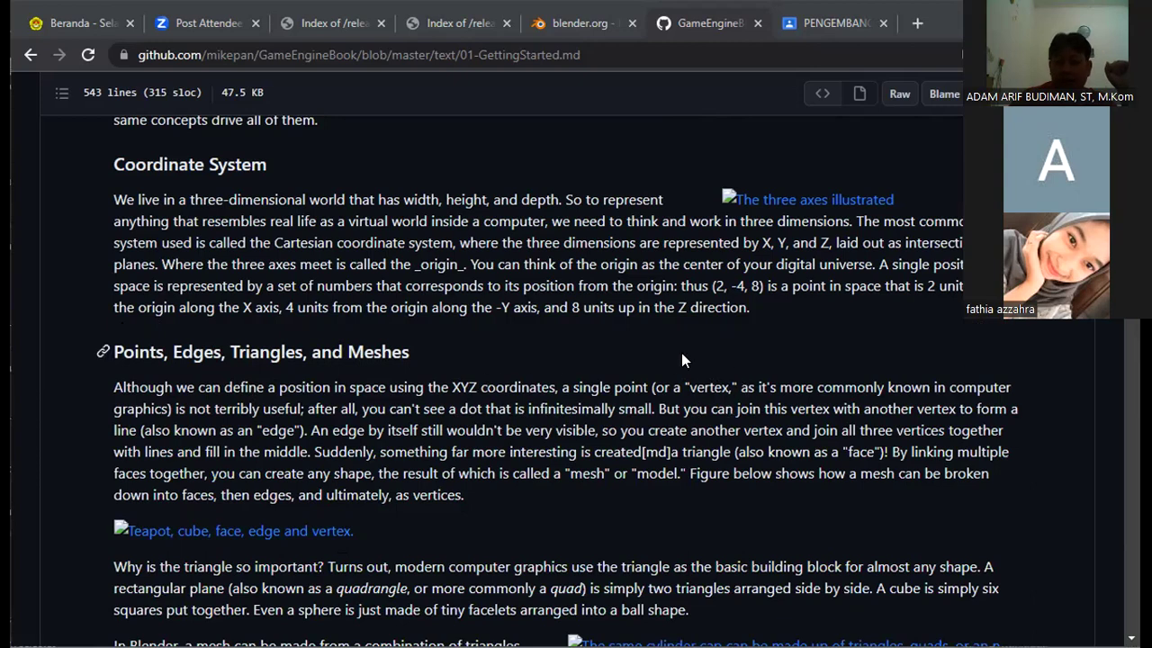
Step: Scroll past the n-gons text to the Basic Transforms section on translation, scaling, rotation
scroll(419, 417, down, 2)
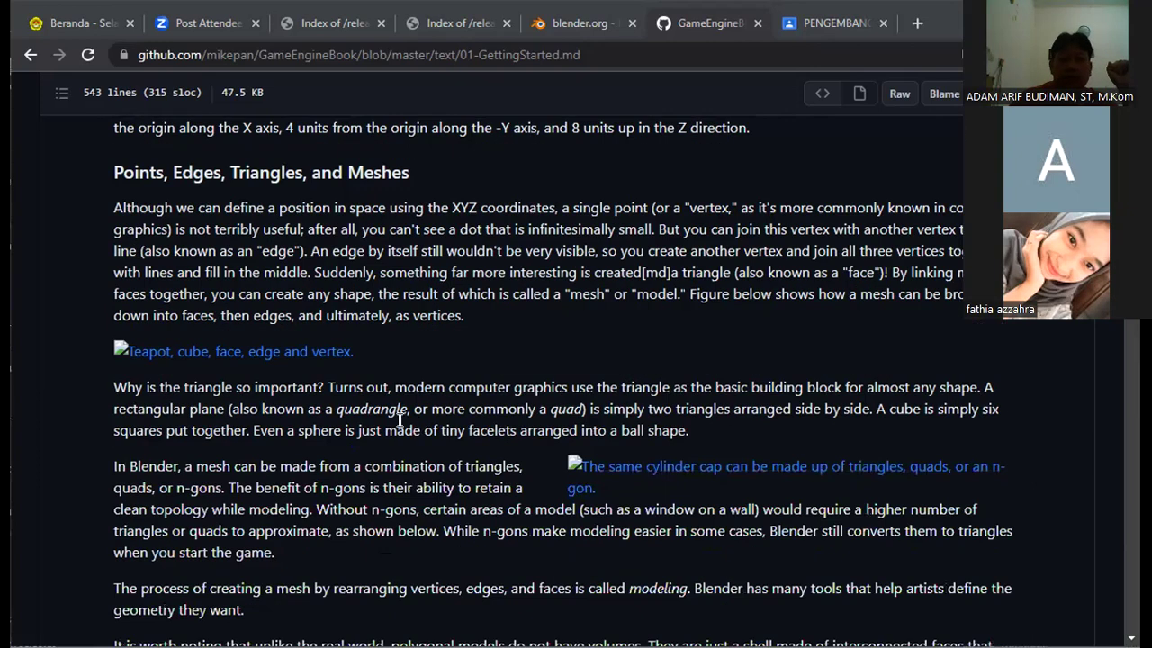
scroll(285, 429, down, 1)
scroll(284, 428, down, 3)
scroll(288, 427, down, 4)
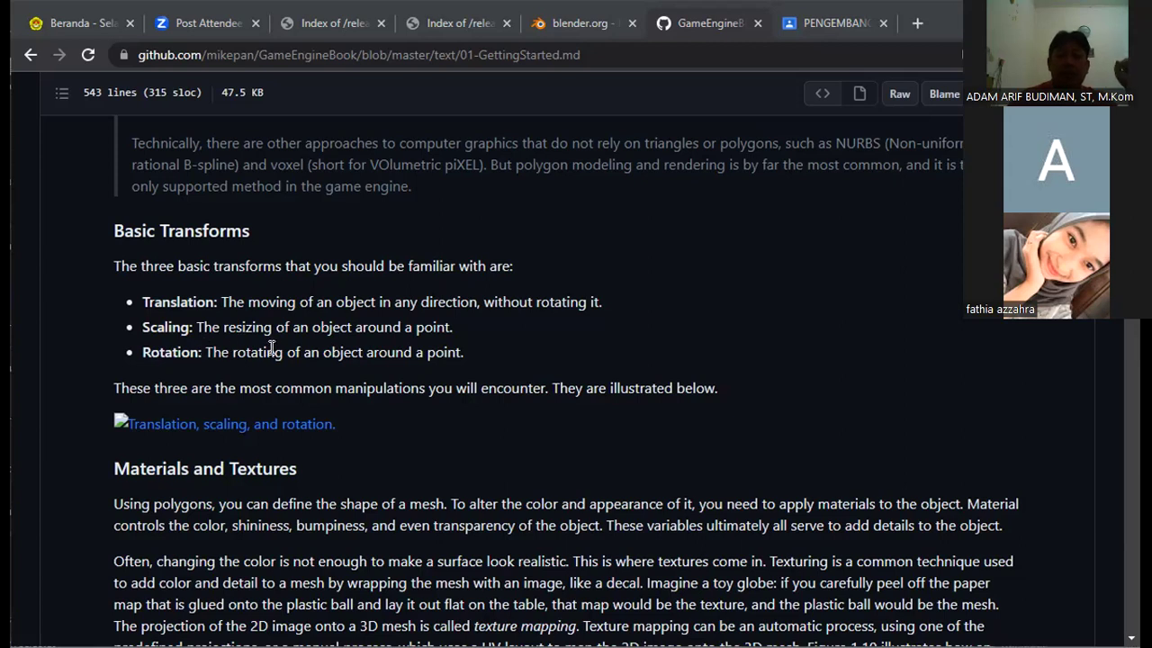
Step: Scroll back up to review the mesh sections, then down to Materials and Textures
scroll(297, 340, down, 2)
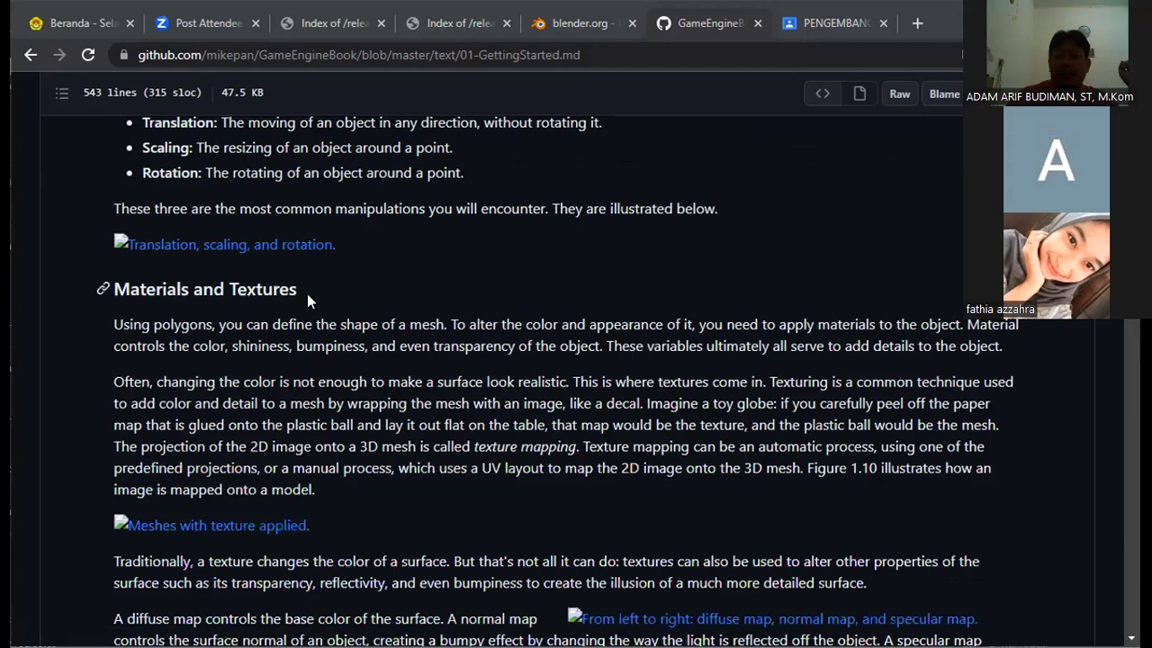
scroll(404, 325, up, 1)
scroll(318, 283, up, 3)
scroll(319, 284, up, 4)
scroll(319, 284, up, 4)
scroll(319, 284, up, 1)
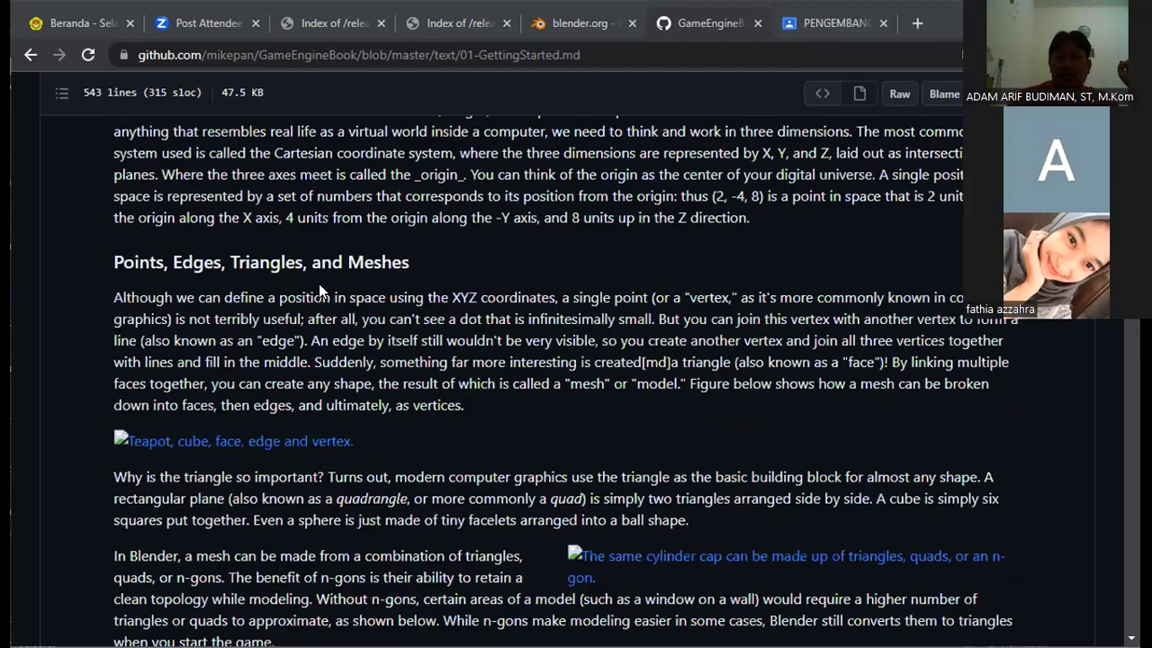
scroll(319, 283, up, 3)
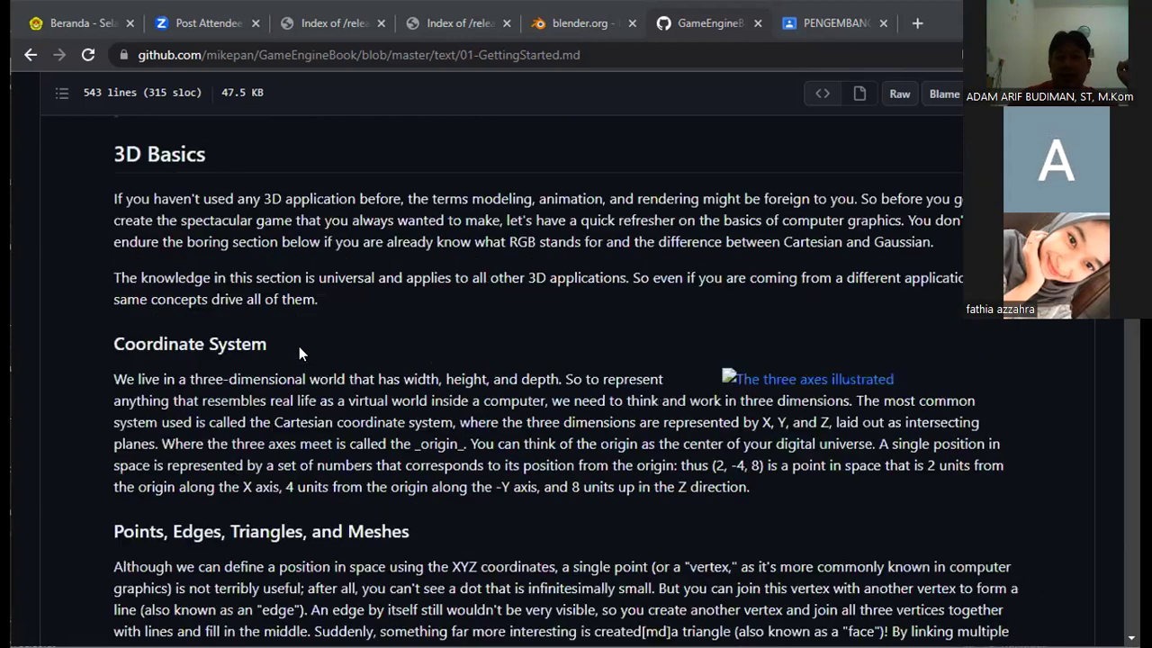
scroll(300, 351, down, 6)
scroll(300, 351, down, 5)
scroll(300, 349, up, 1)
scroll(300, 349, up, 2)
scroll(300, 349, up, 2)
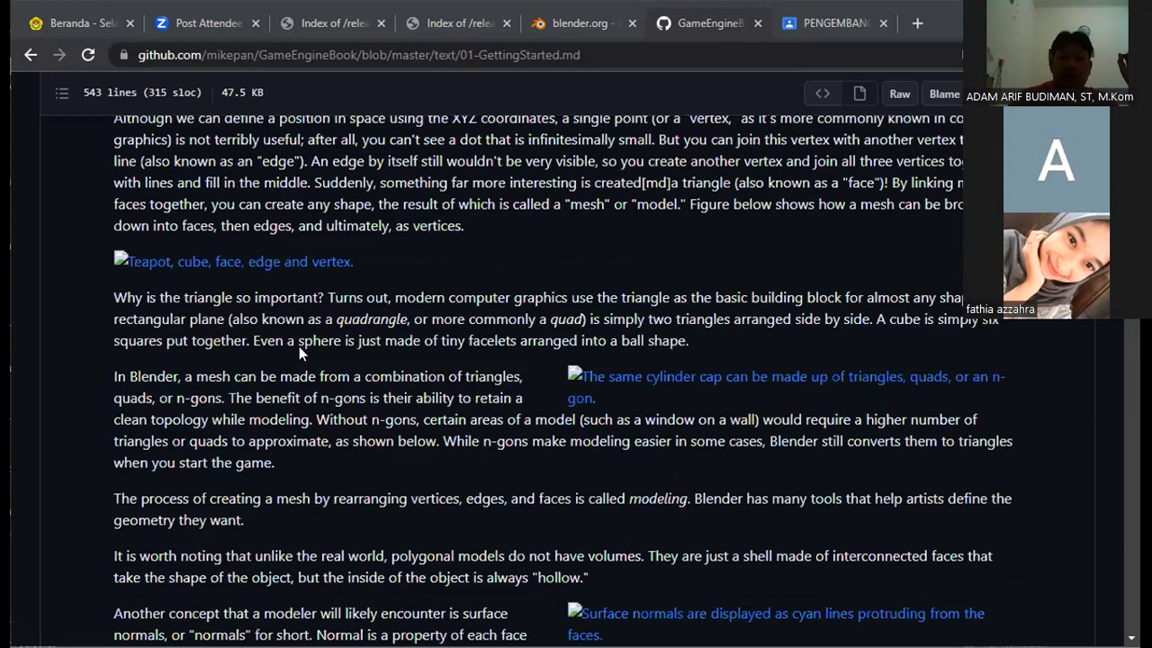
scroll(298, 347, up, 1)
scroll(298, 347, down, 4)
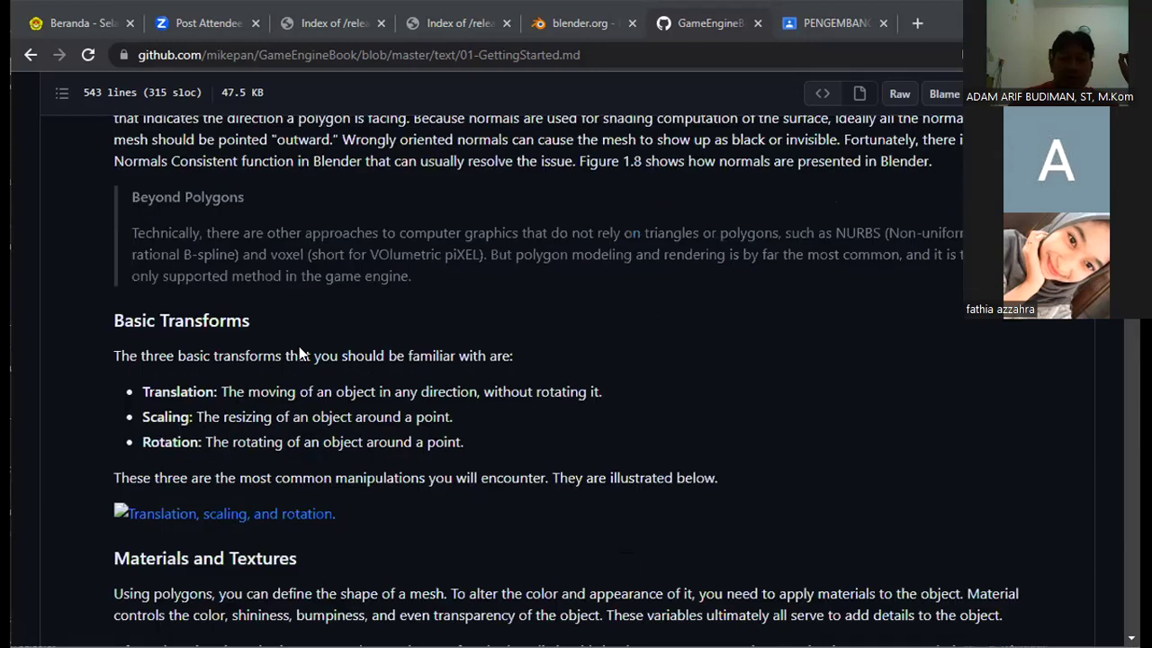
scroll(299, 346, down, 3)
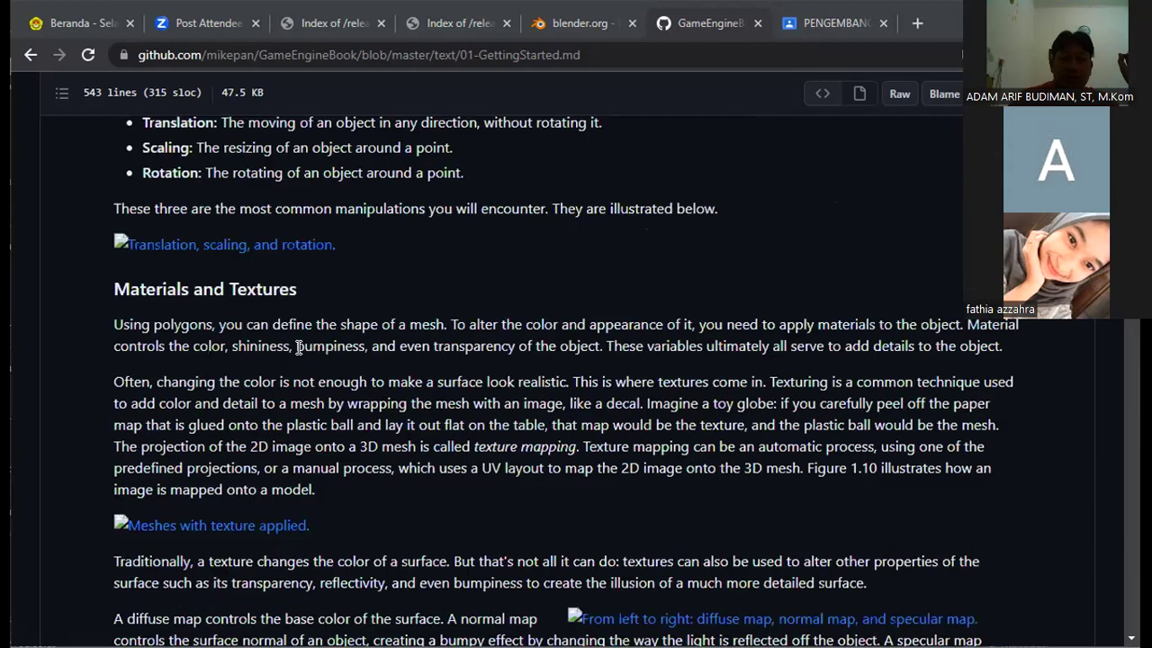
mouse_move(205, 558)
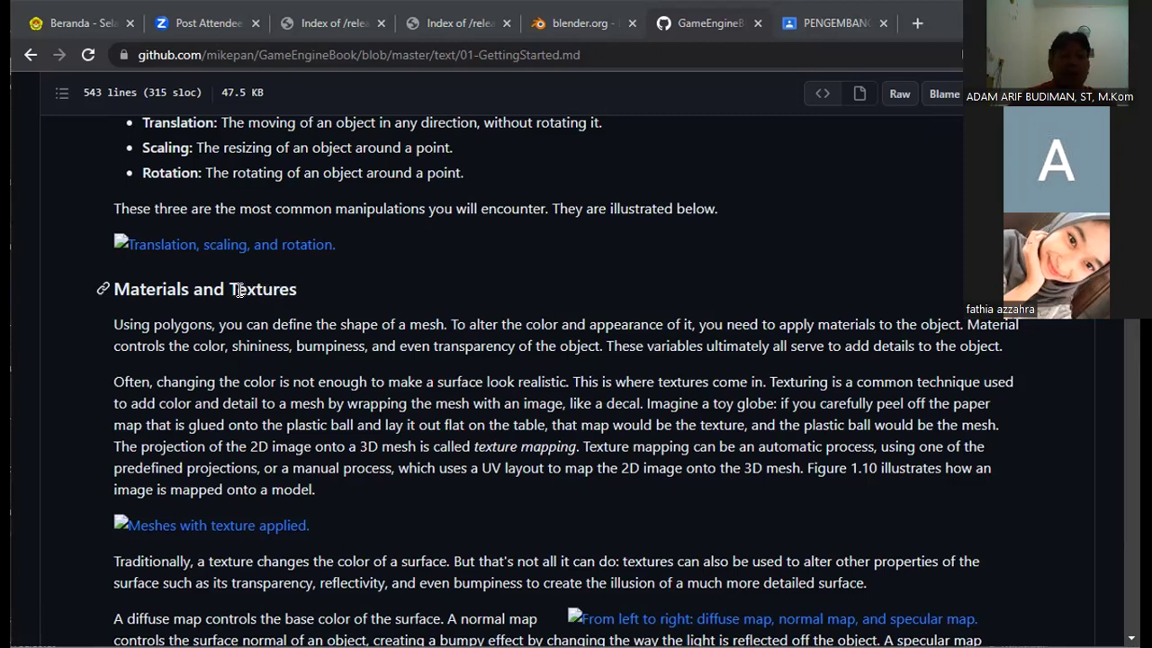
Step: Scroll through the Lights section to the Camera section, with Animation starting below
scroll(240, 289, down, 1)
scroll(252, 302, down, 2)
scroll(256, 306, down, 1)
scroll(255, 306, down, 2)
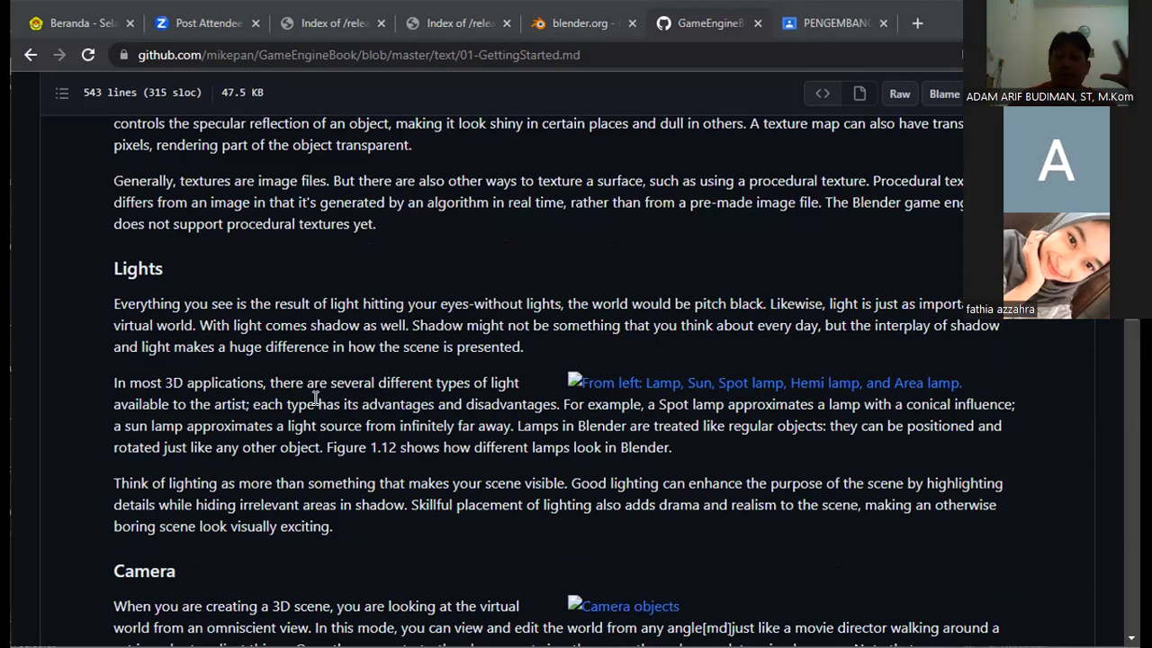
scroll(315, 399, down, 4)
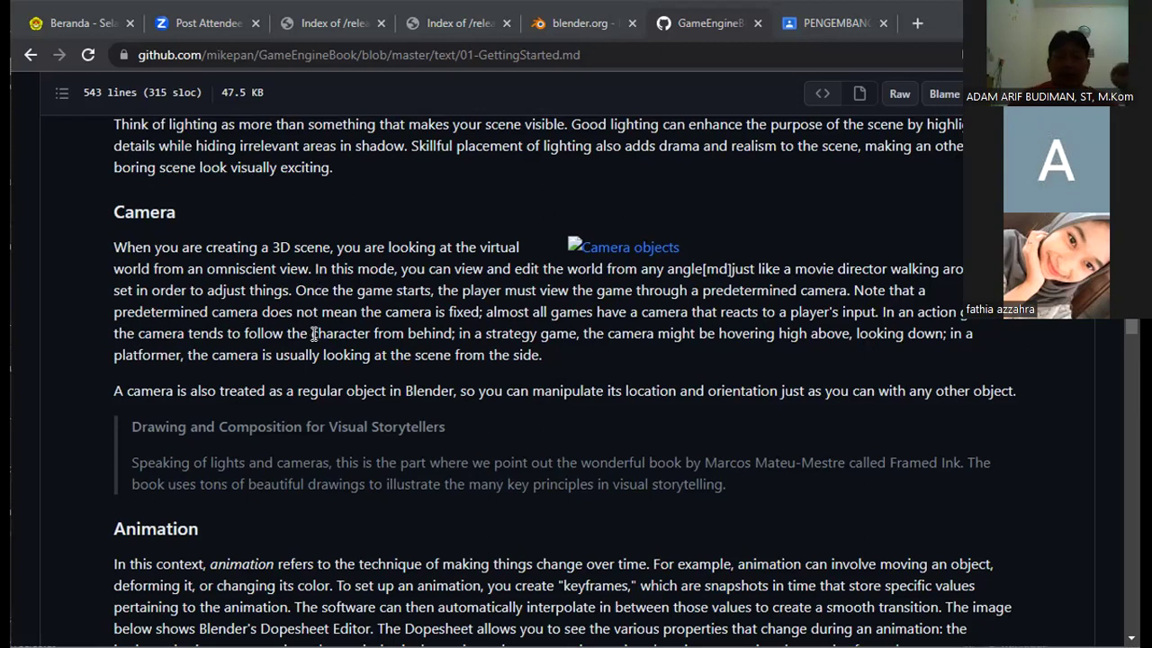
Step: Scroll the chapter down to the armature and shape-key animation paragraphs, just above the Game heading
scroll(314, 335, down, 4)
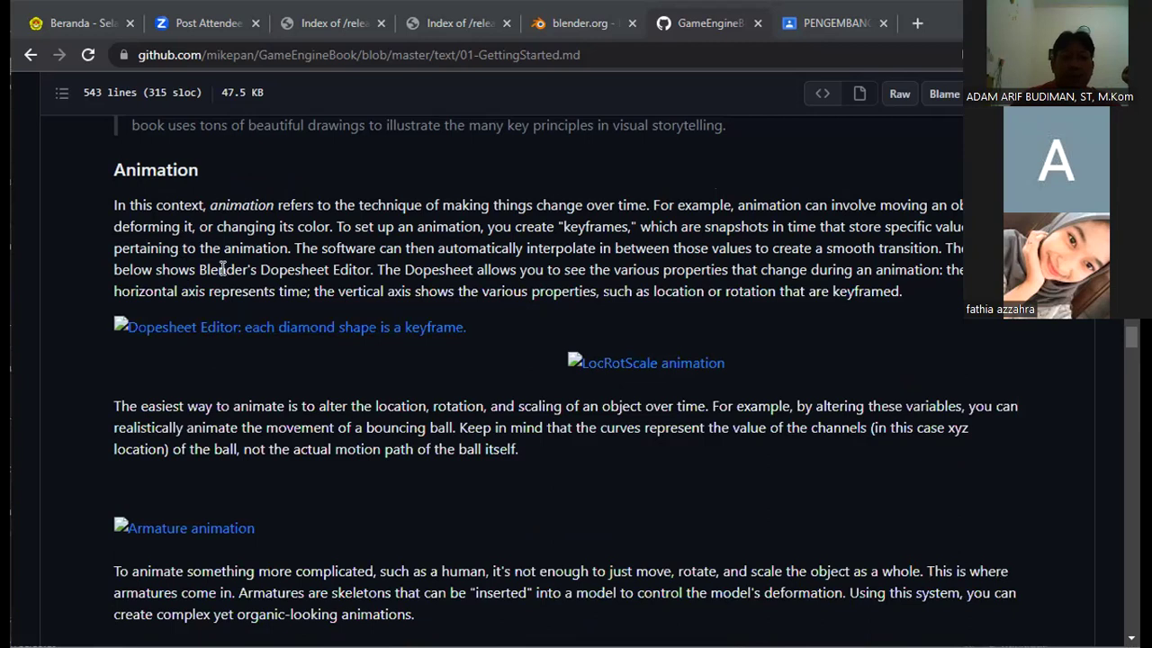
scroll(315, 331, down, 3)
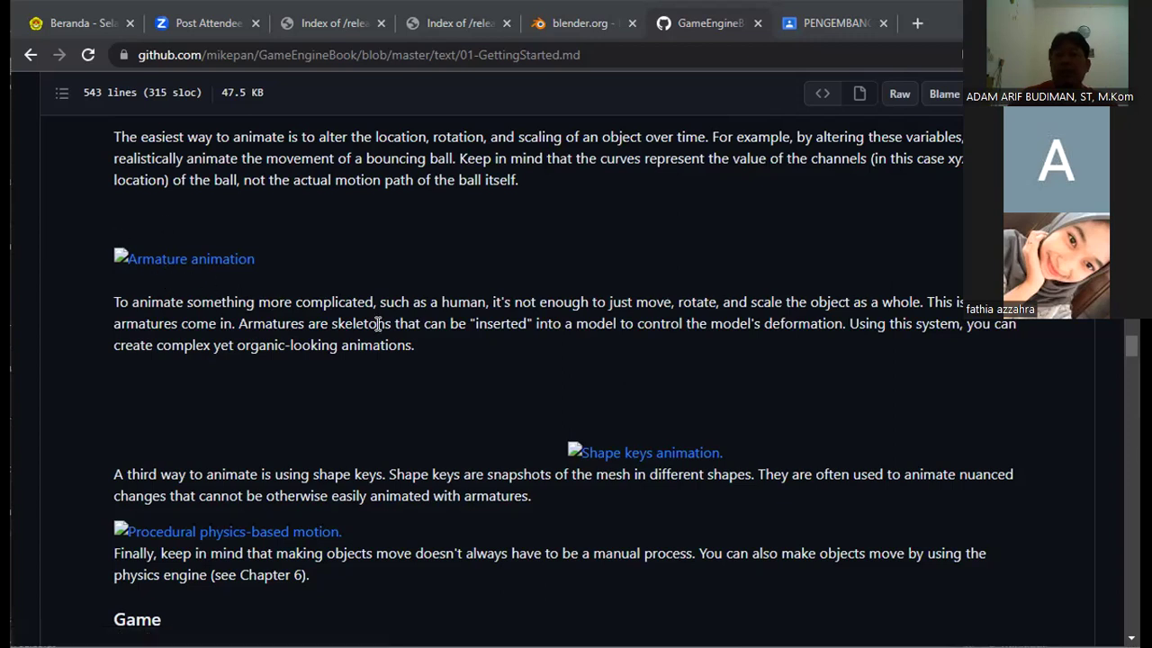
Step: Read down 01-GettingStarted to the components list: Rendering Engine, Physics, Logic/Scripting, Sound
scroll(350, 327, down, 2)
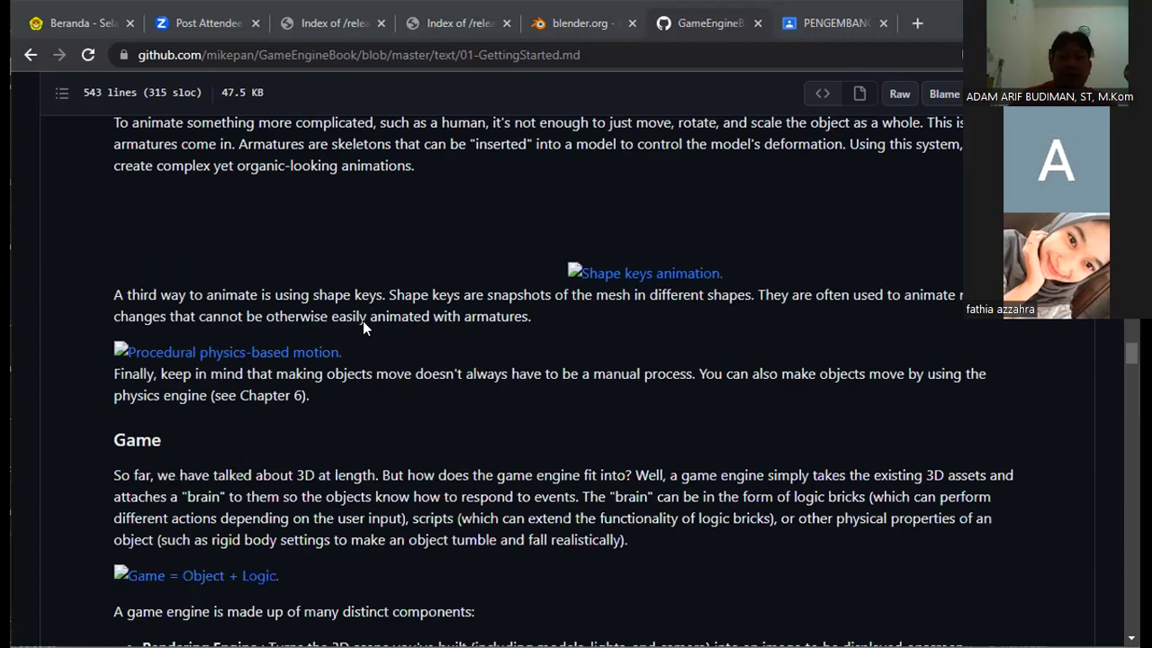
scroll(363, 320, down, 1)
scroll(362, 321, down, 1)
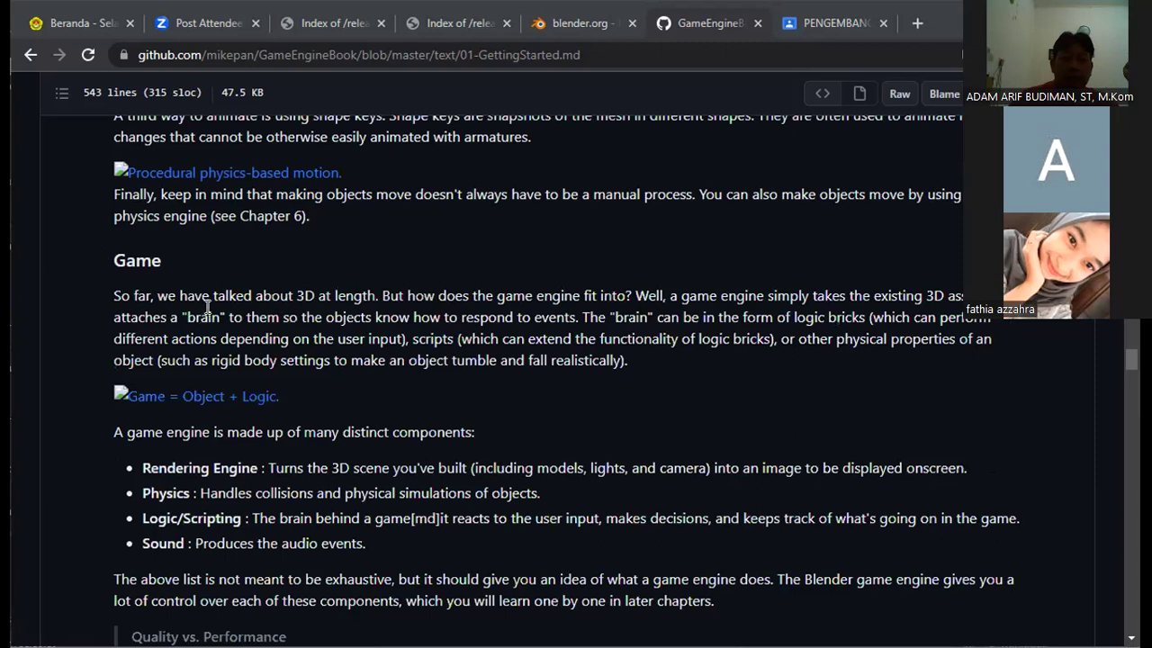
scroll(447, 306, down, 1)
scroll(450, 308, up, 1)
scroll(401, 428, down, 1)
scroll(345, 420, down, 1)
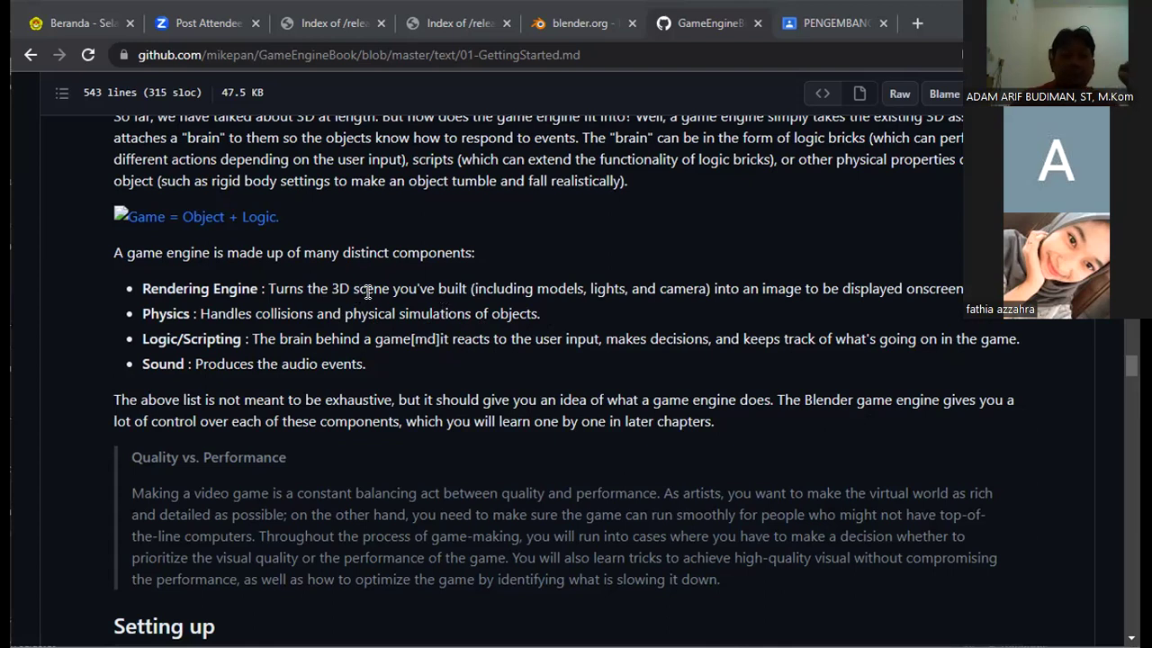
scroll(373, 292, down, 2)
Step: Scroll the chapter to its Search section, then switch to the 'Index of /release/Blender2.60/' tab
scroll(373, 291, down, 2)
scroll(372, 292, down, 1)
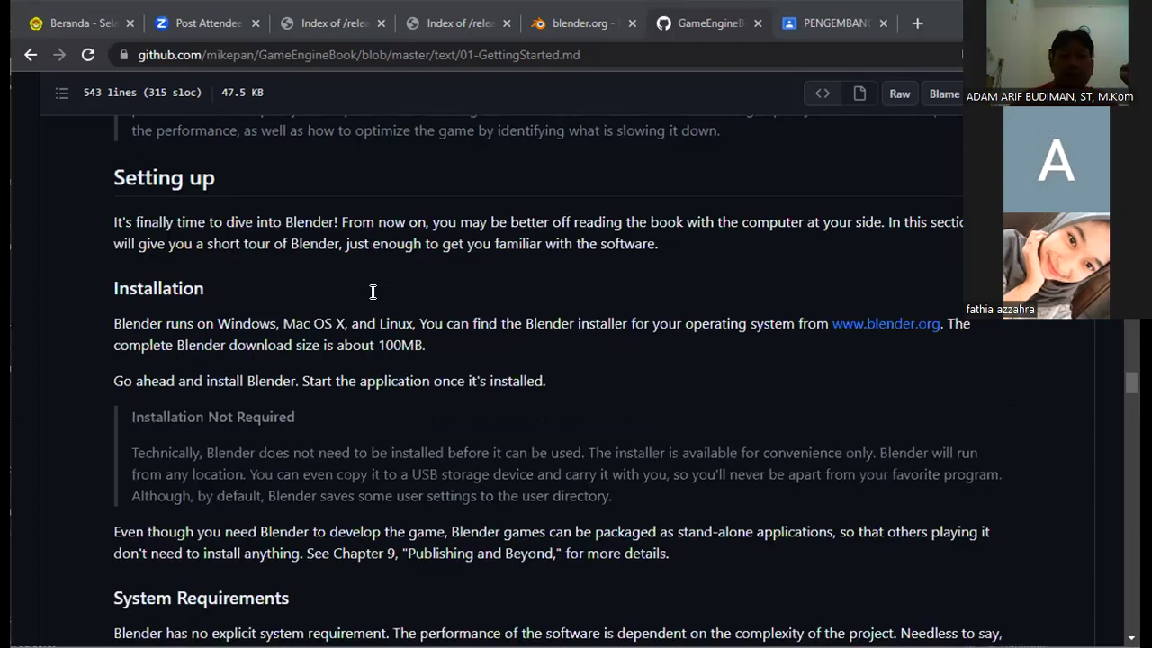
scroll(373, 292, down, 2)
scroll(383, 191, up, 1)
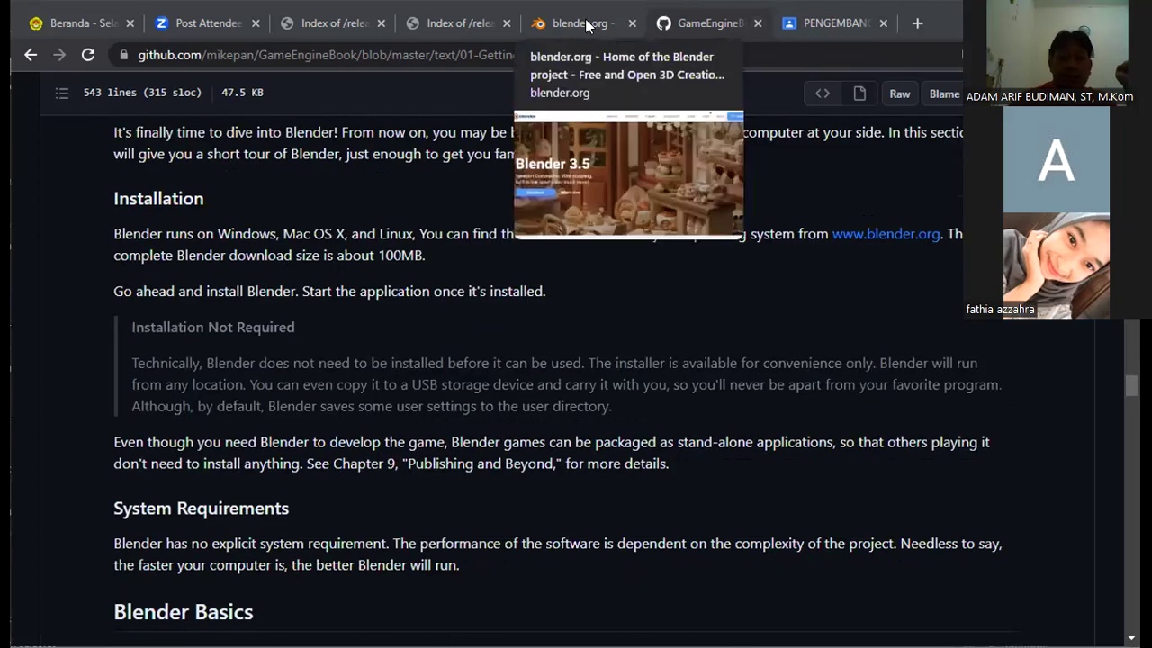
scroll(441, 412, down, 3)
scroll(441, 413, down, 1)
scroll(441, 412, down, 3)
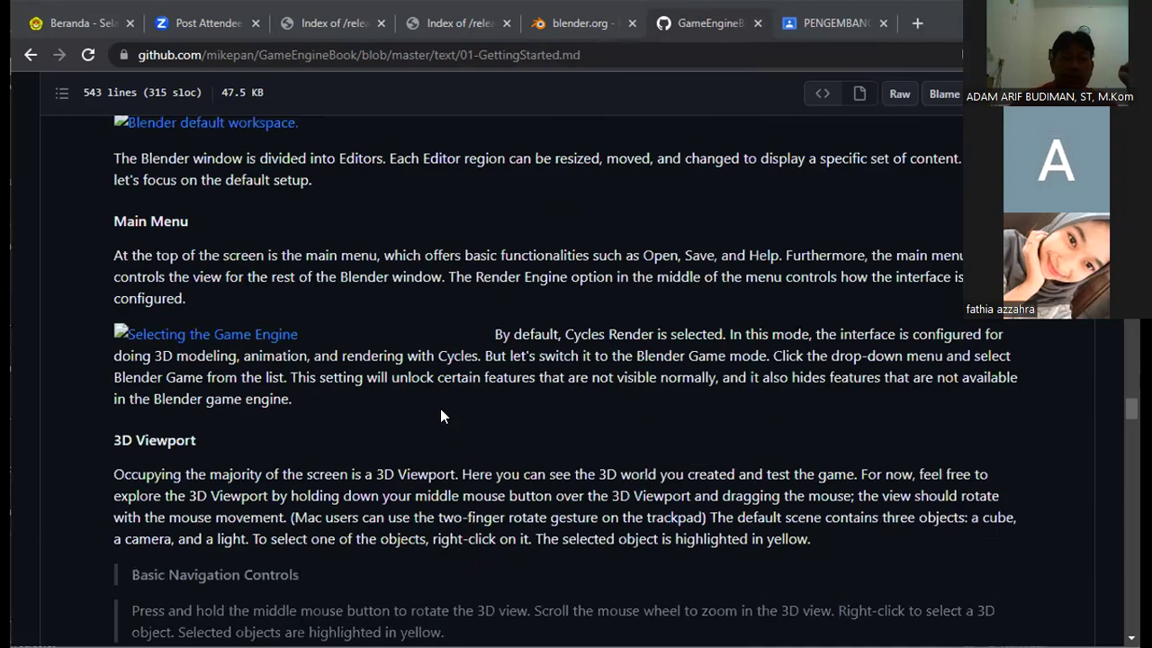
scroll(441, 412, down, 3)
scroll(441, 414, down, 4)
scroll(440, 414, down, 2)
scroll(440, 414, down, 1)
scroll(440, 415, down, 4)
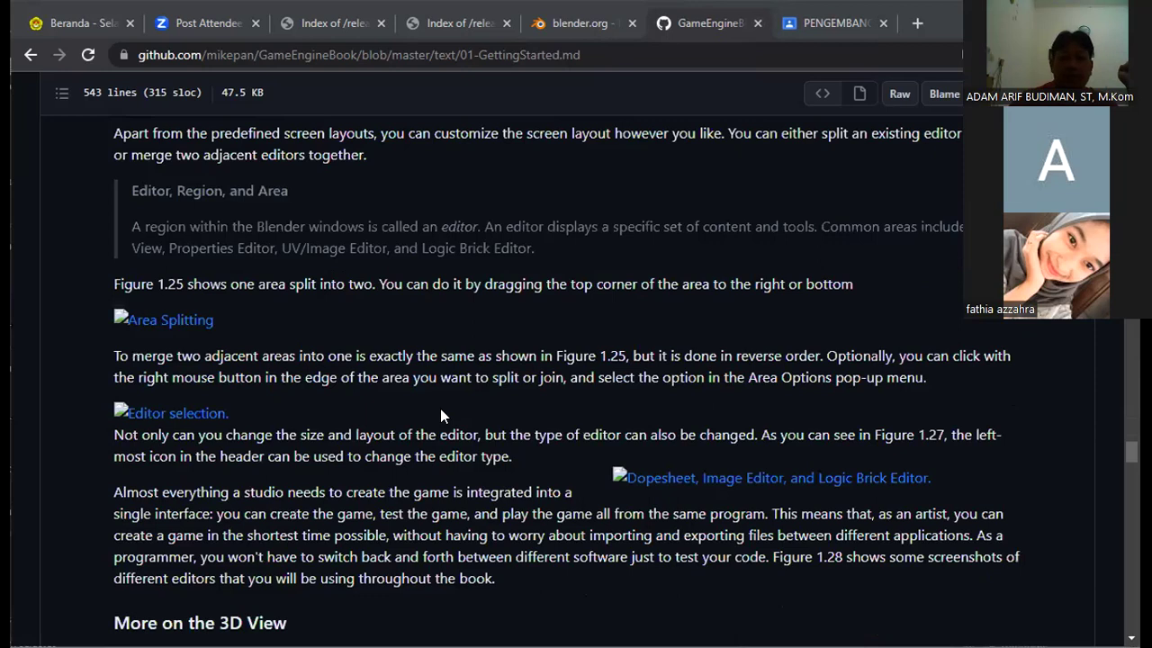
scroll(440, 414, down, 4)
scroll(440, 414, down, 3)
scroll(440, 415, down, 4)
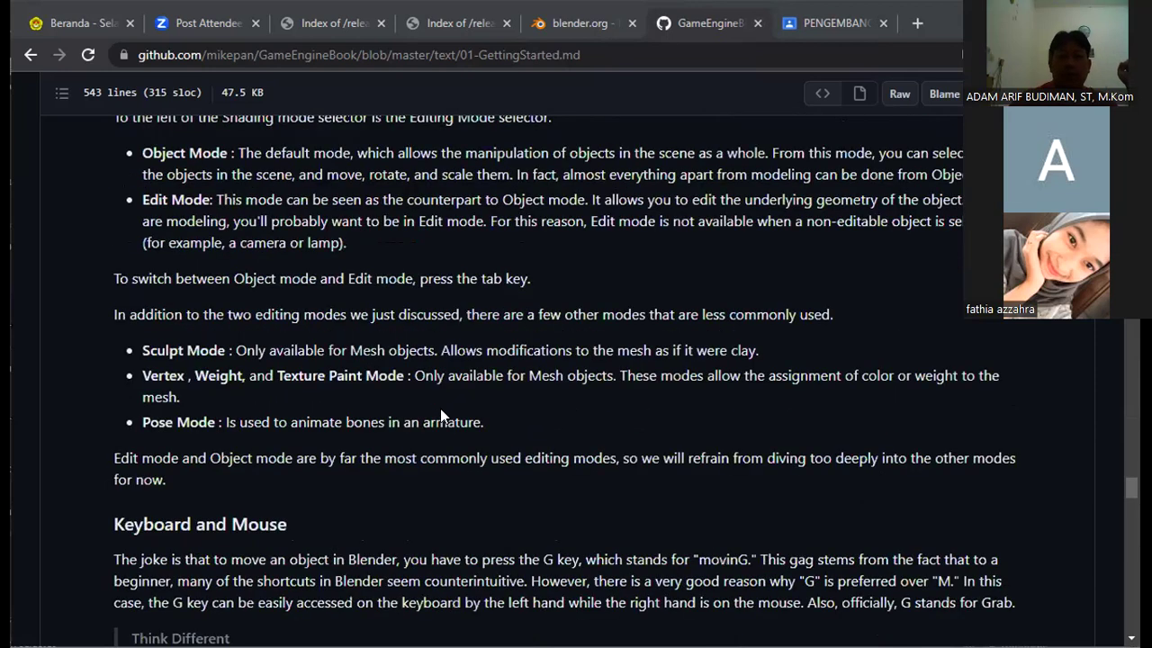
scroll(442, 414, down, 4)
scroll(441, 412, down, 5)
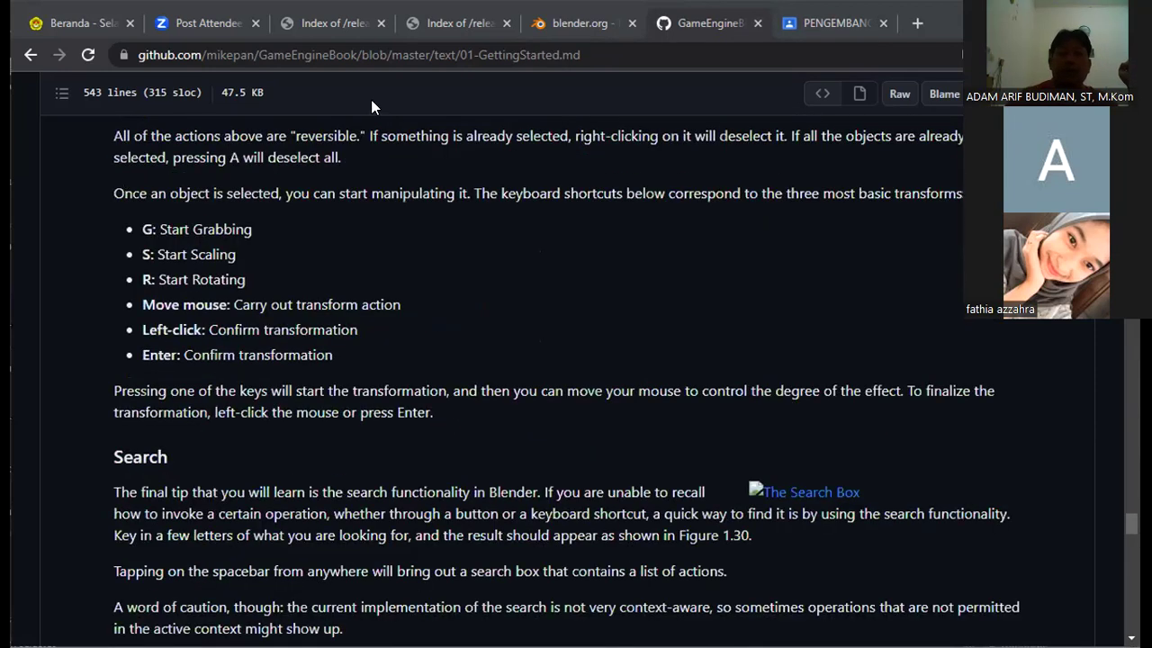
click(321, 27)
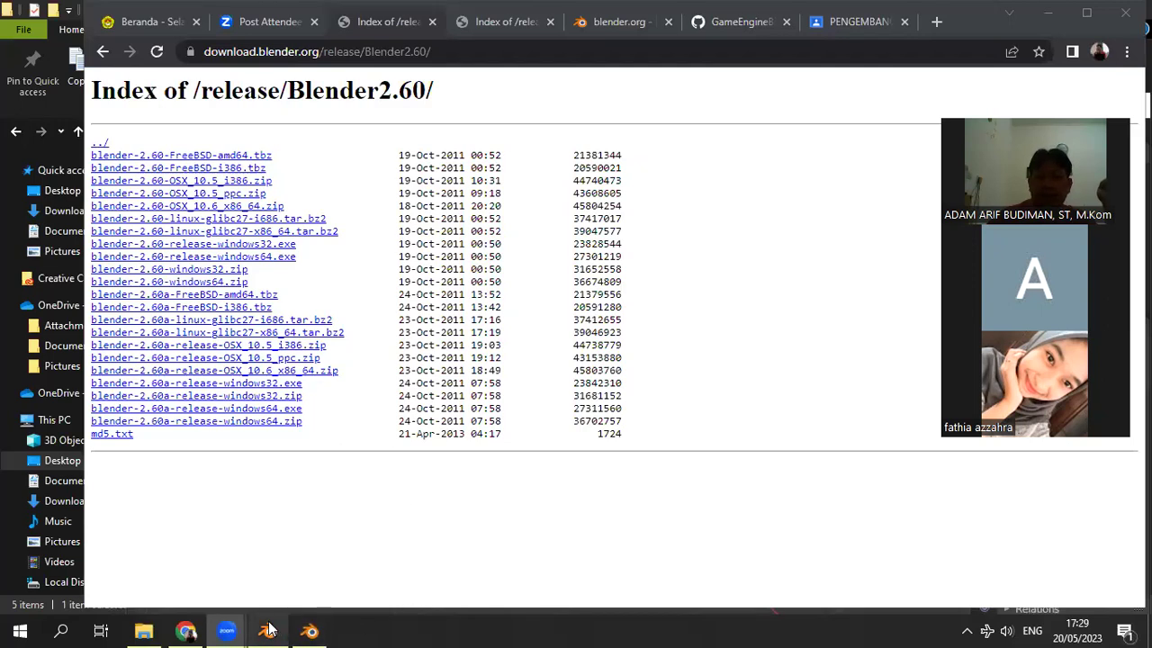
mouse_move(267, 631)
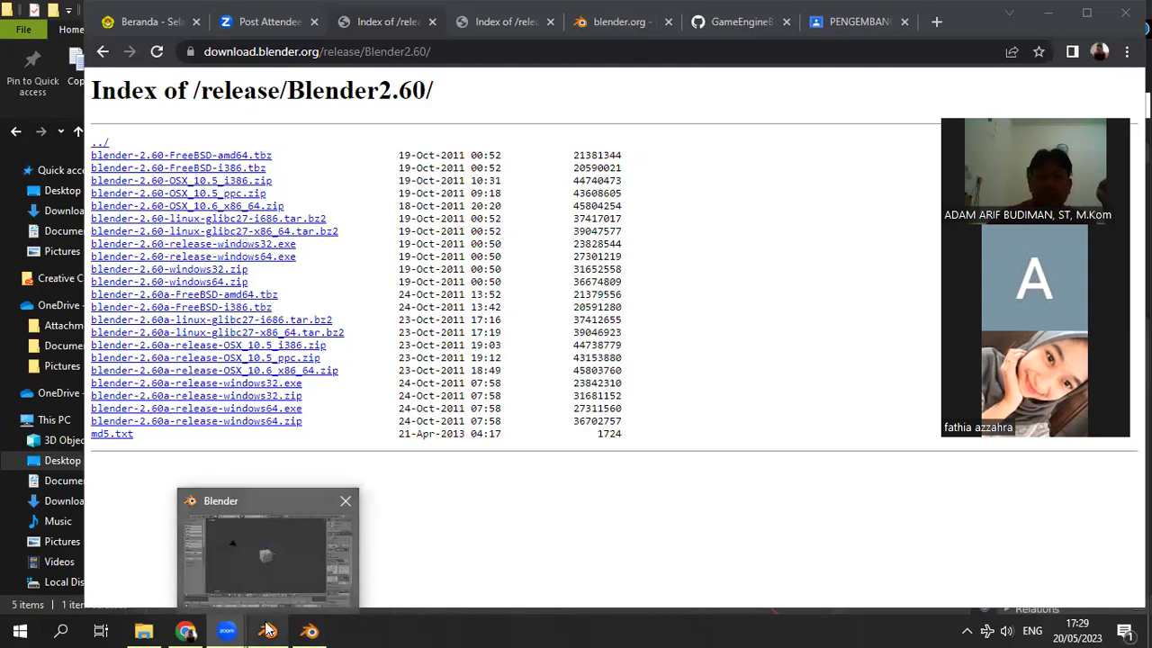
Step: Bring the Blender 2.60 window with its default cube scene in front of Chrome
click(266, 574)
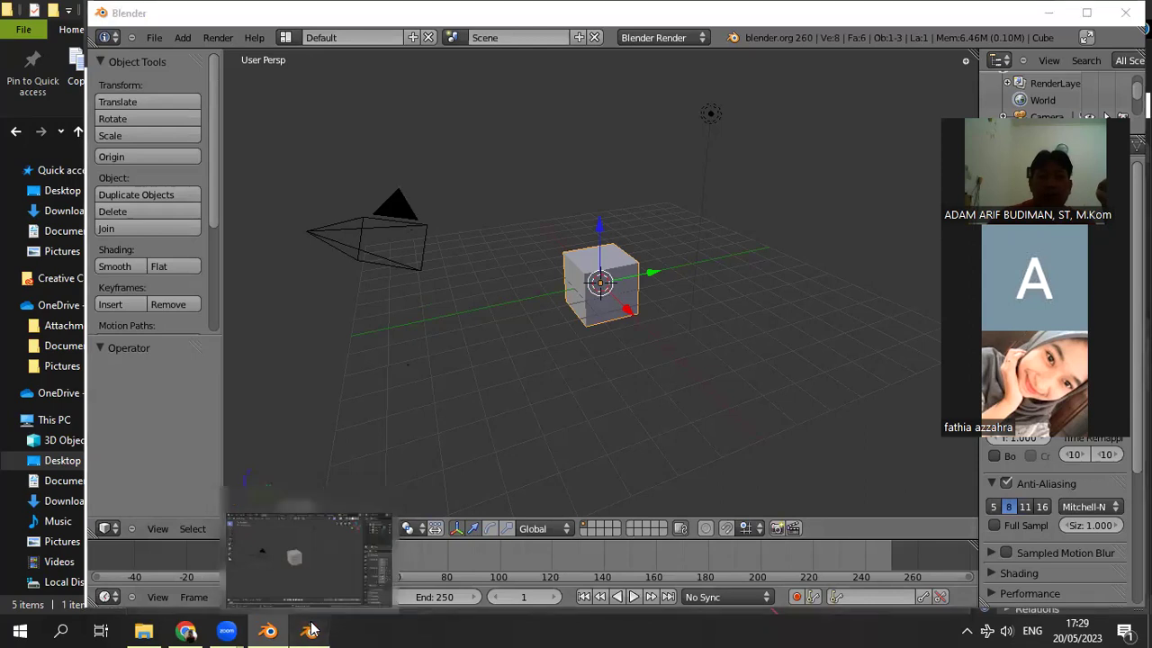
click(436, 526)
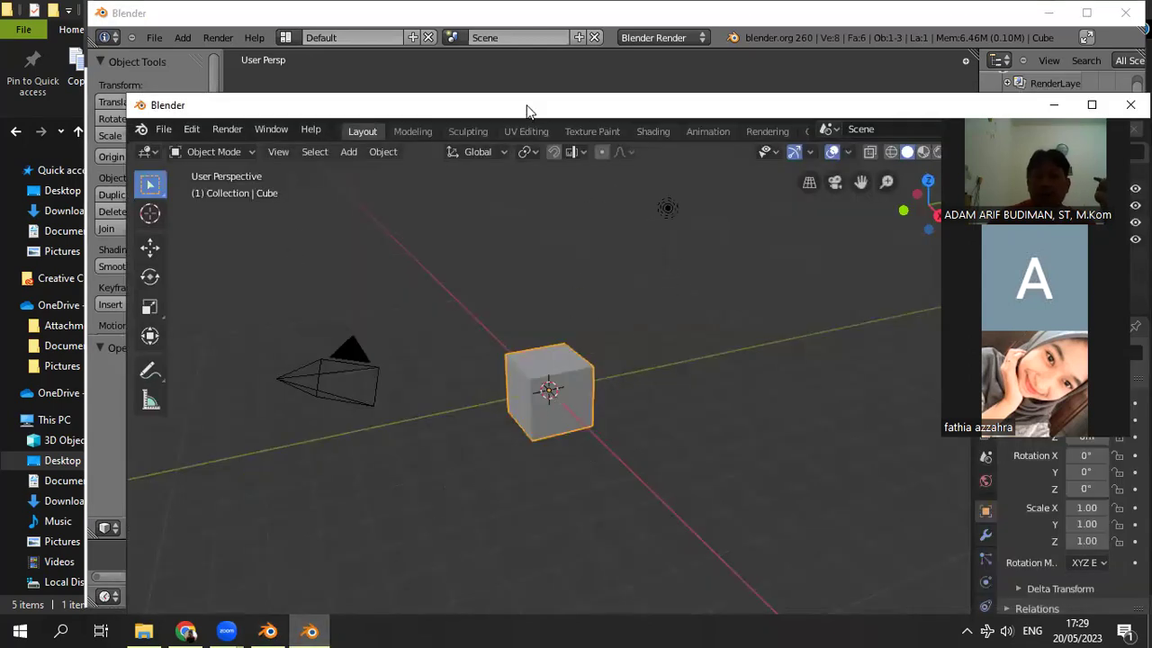
drag(533, 113, 635, 135)
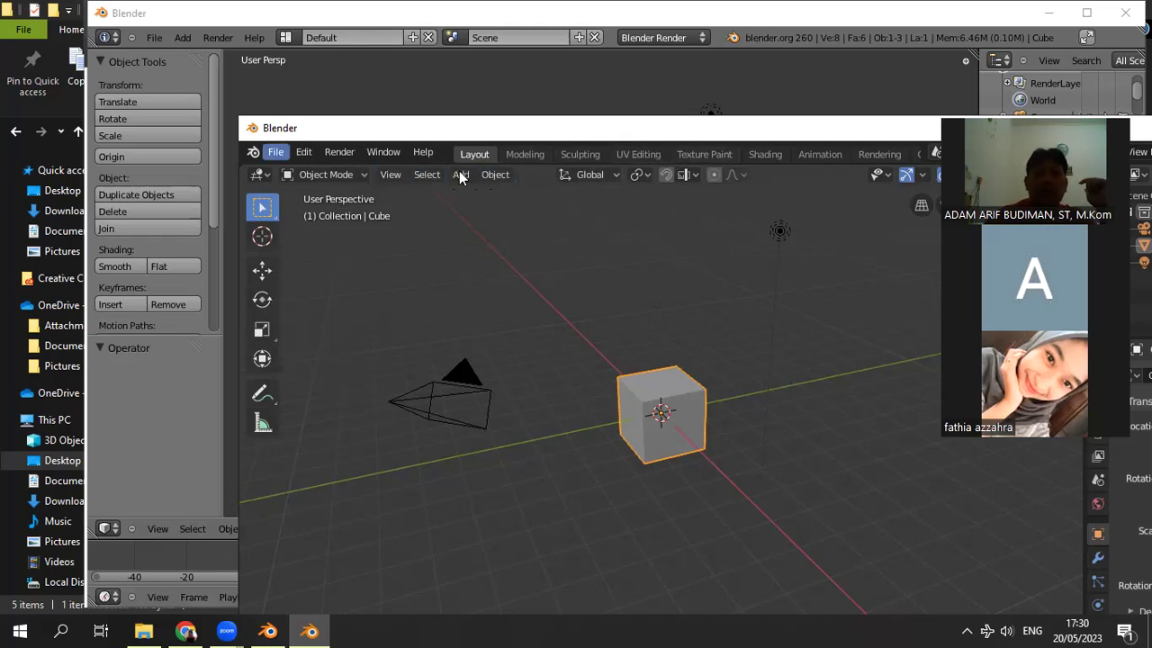
click(503, 100)
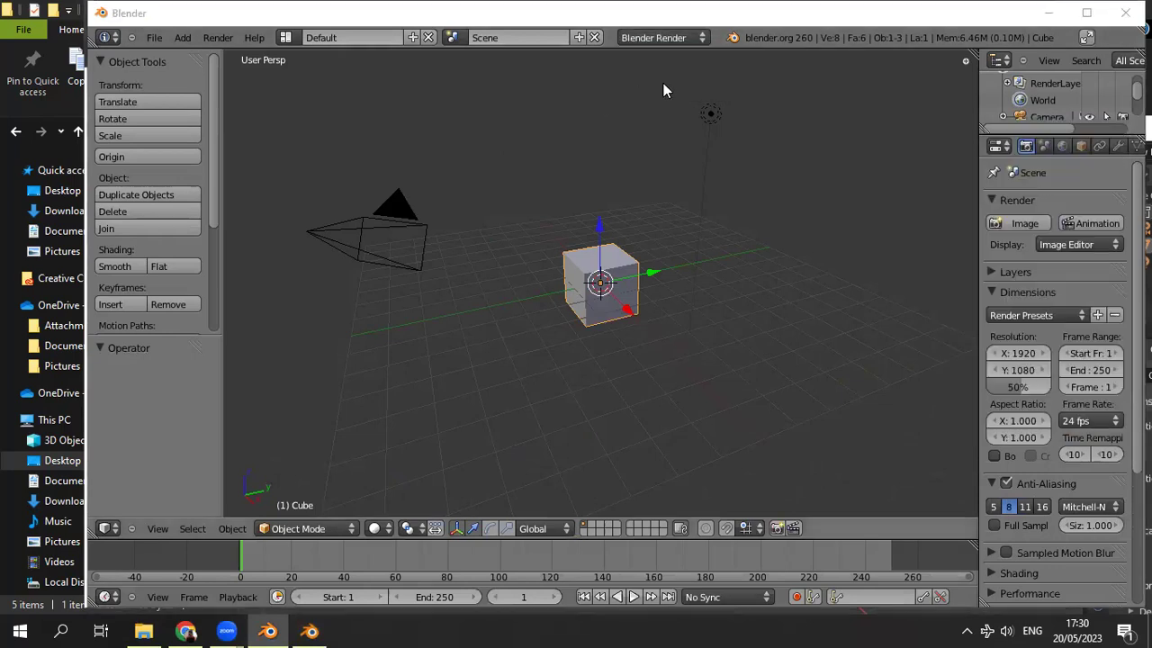
Step: Check the render engine list, keeping Blender Render, and place the 3D cursor above the cube
click(702, 42)
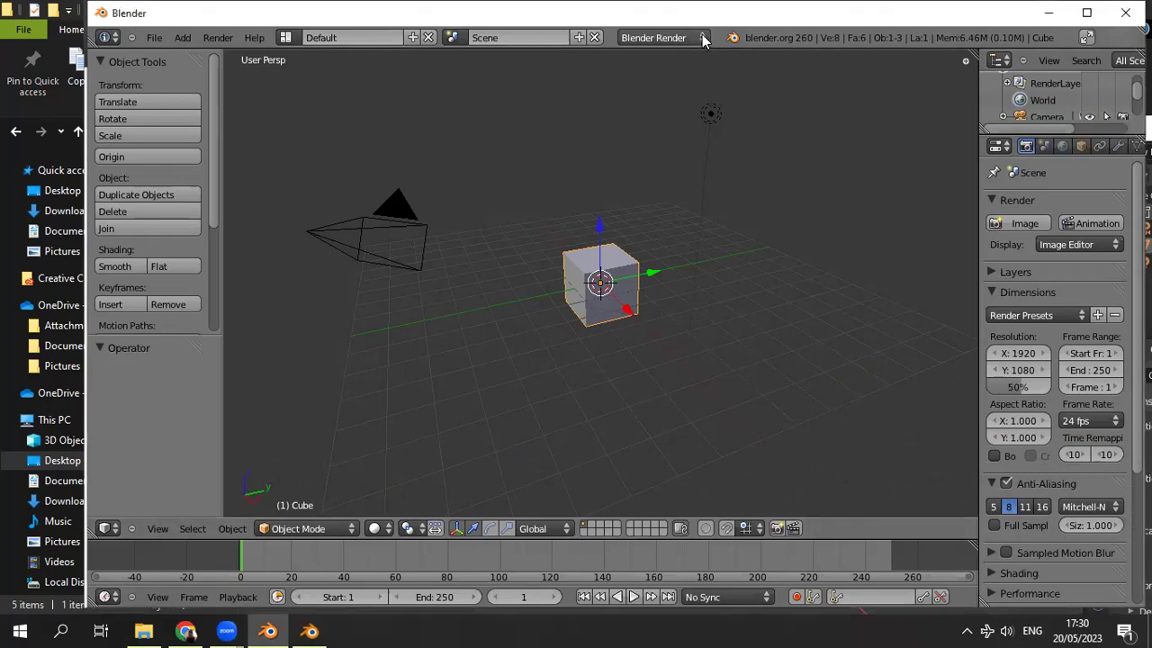
click(703, 40)
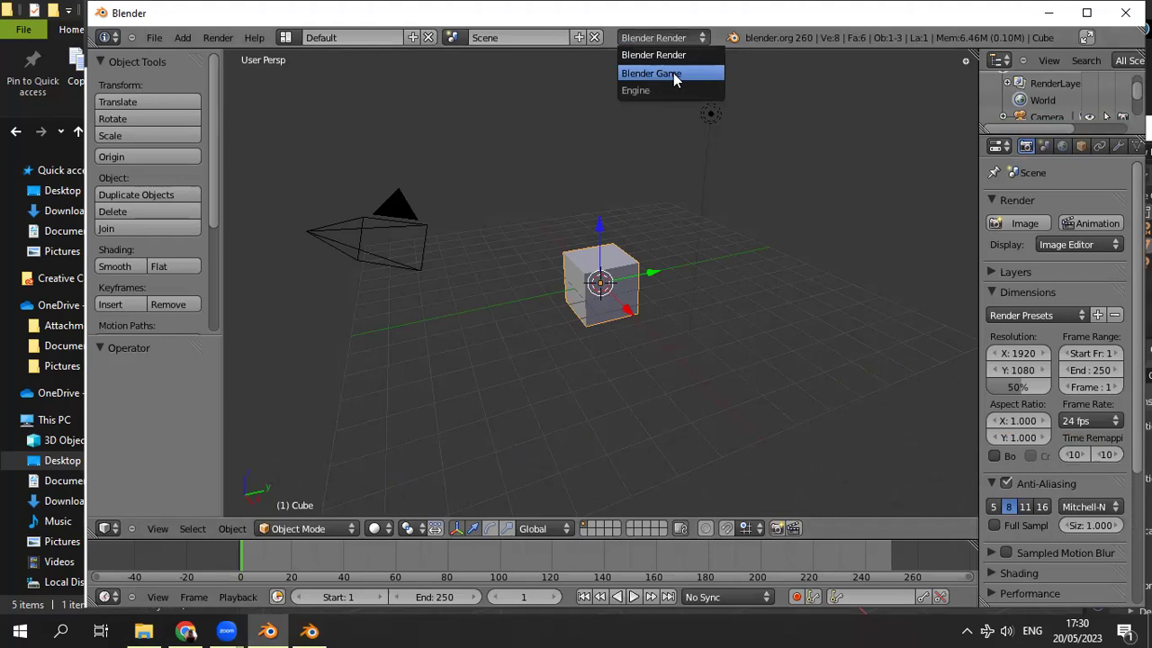
click(623, 98)
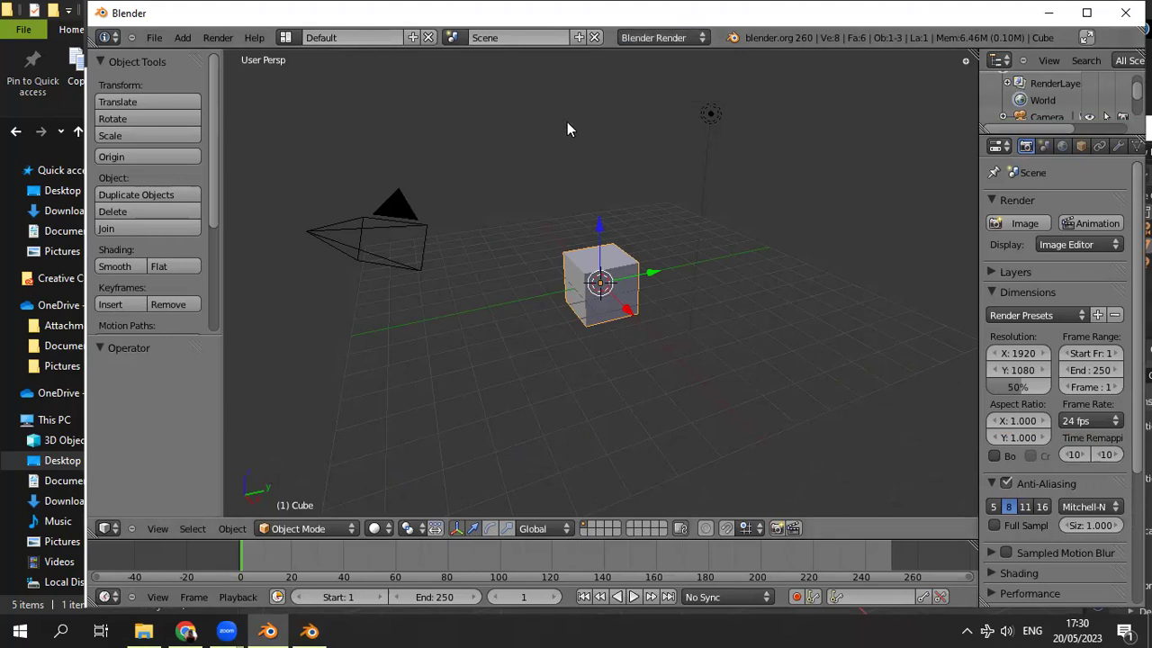
click(567, 118)
click(334, 36)
key(Escape)
Step: Bring up the Blender 2.8 window, drag it left, and close it
click(310, 630)
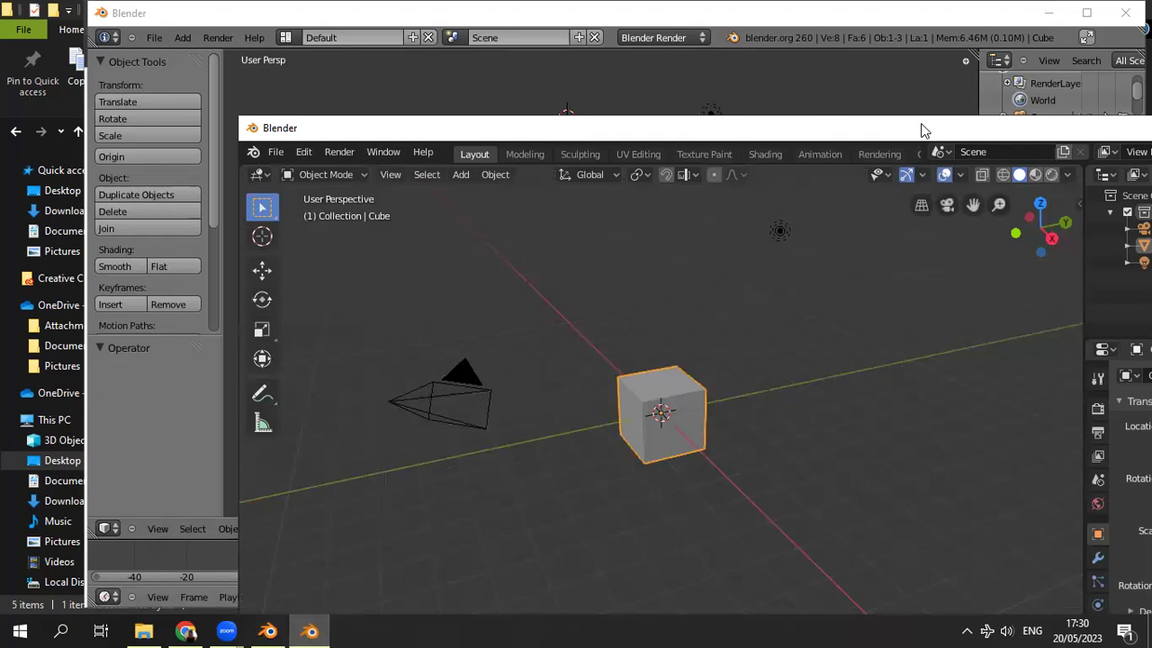
drag(922, 130, 683, 115)
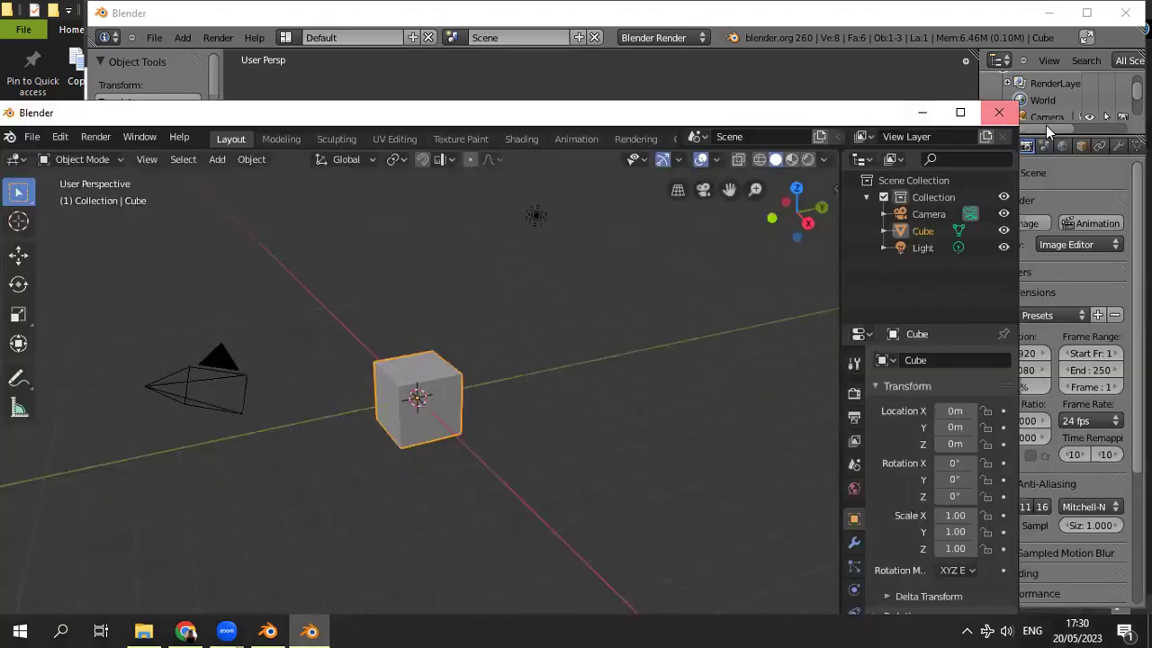
click(999, 115)
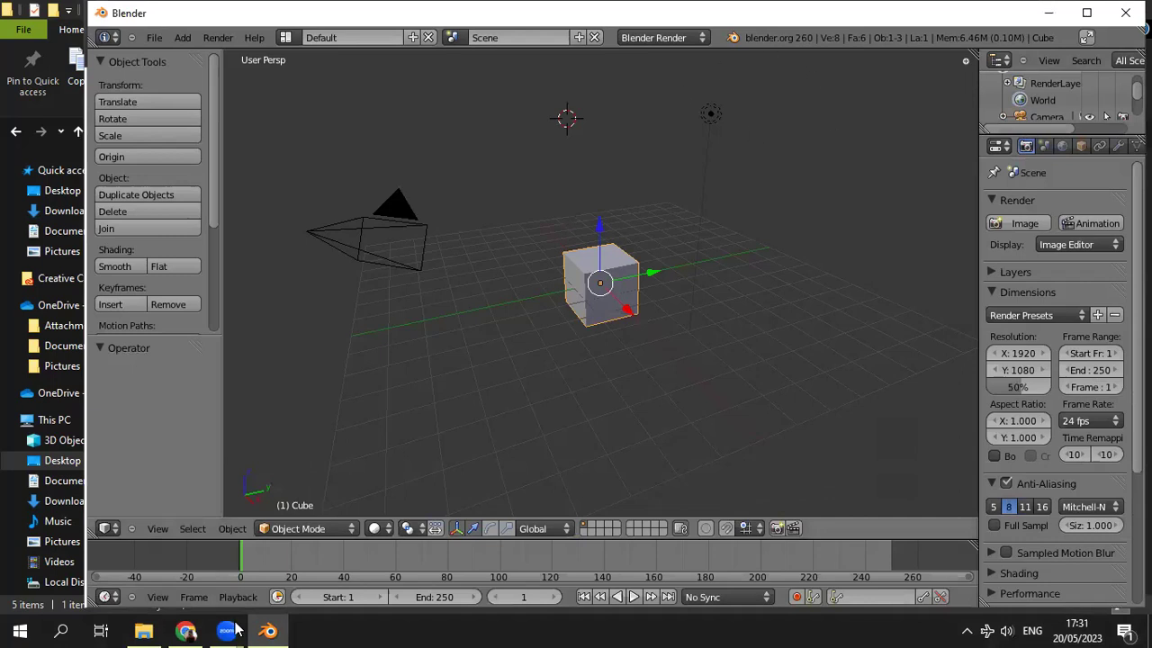
Step: Open the blender-2.60-windows64 folder in File Explorer, then return to Chrome's Blender 2.60 release index
click(185, 630)
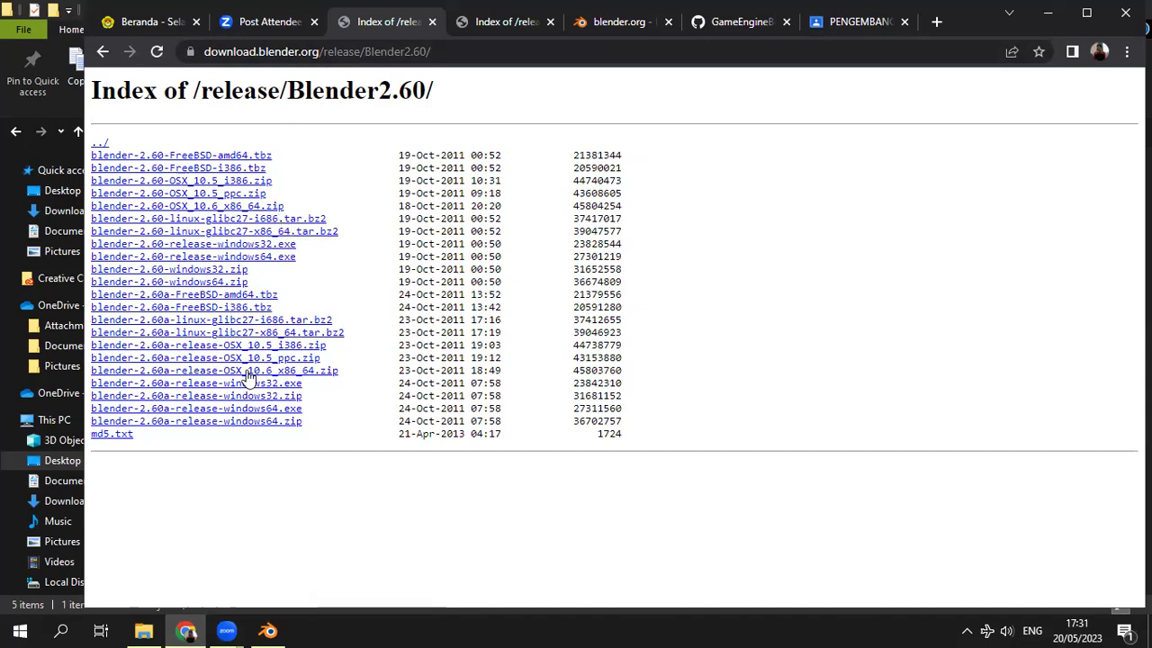
click(144, 630)
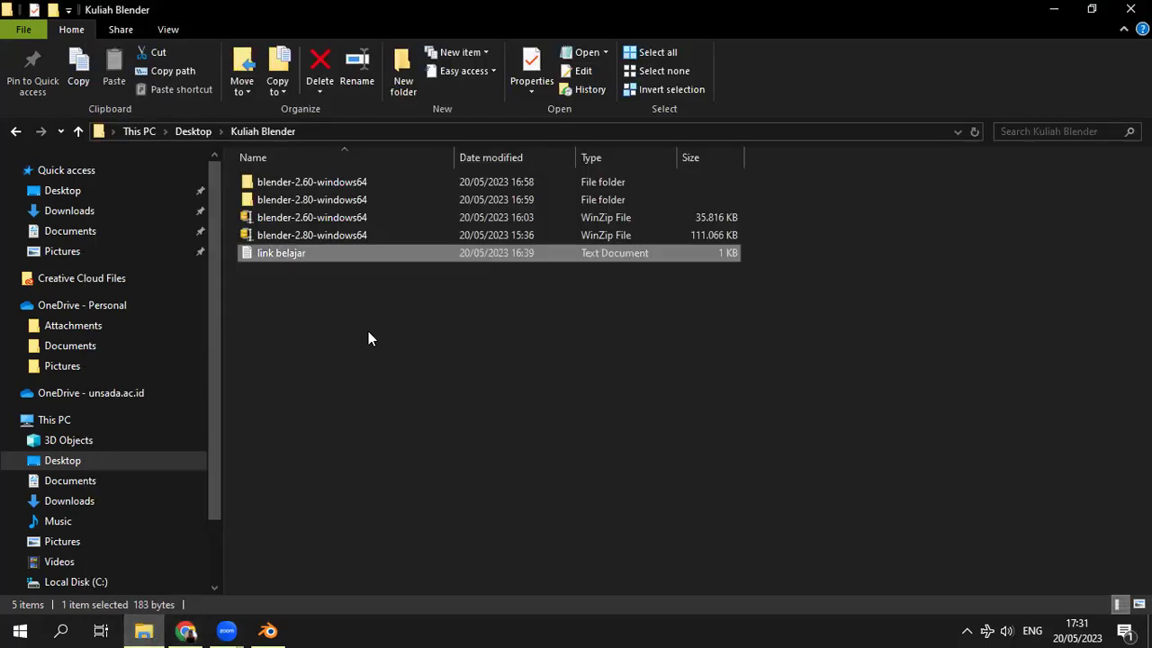
double_click(332, 191)
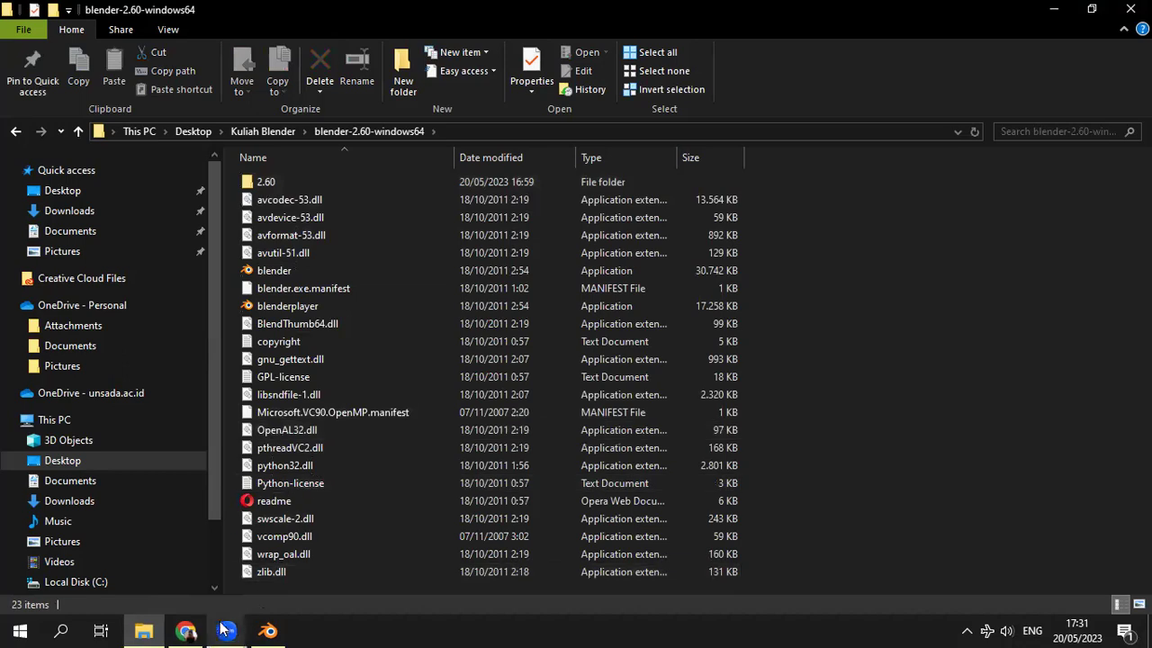
mouse_move(227, 631)
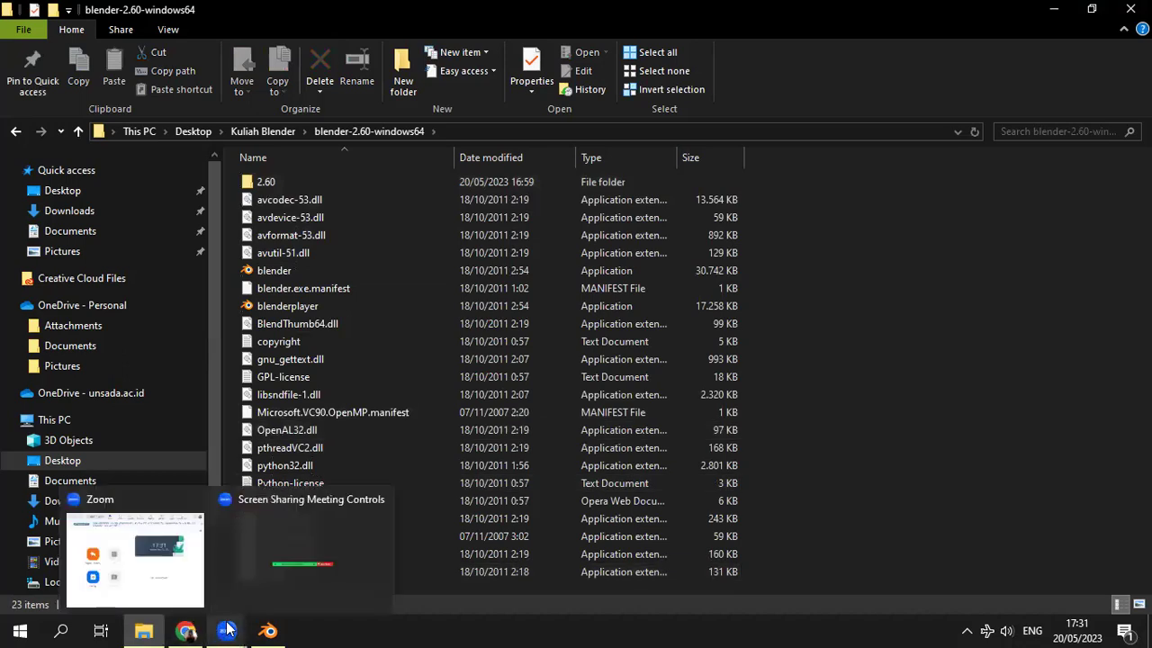
click(267, 629)
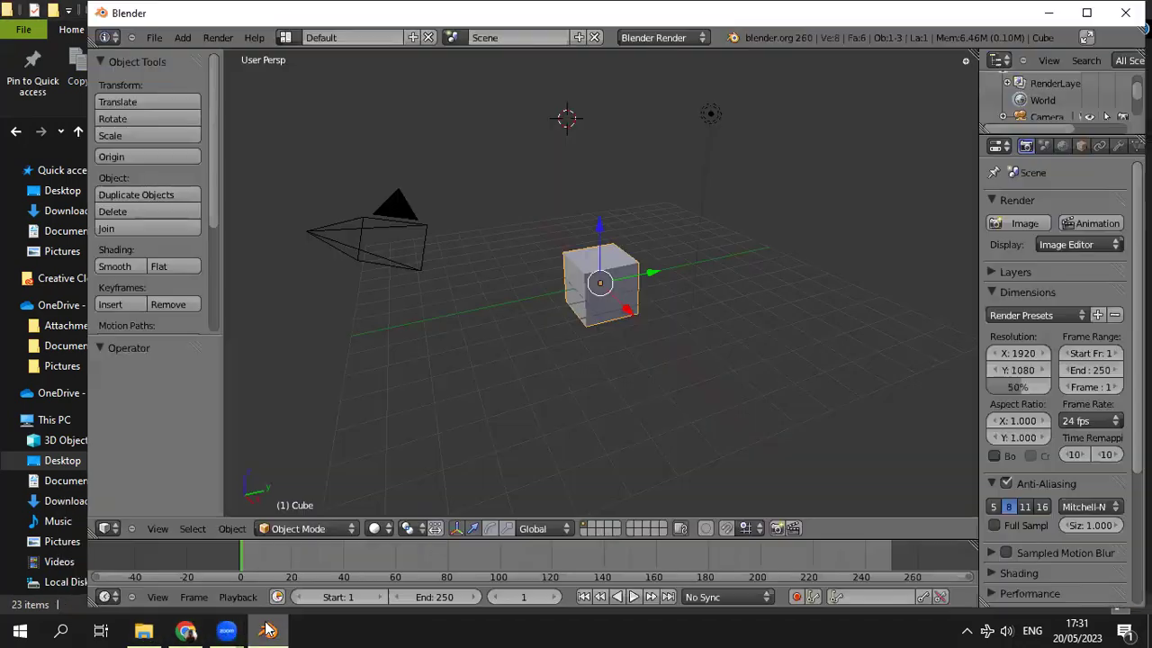
click(186, 630)
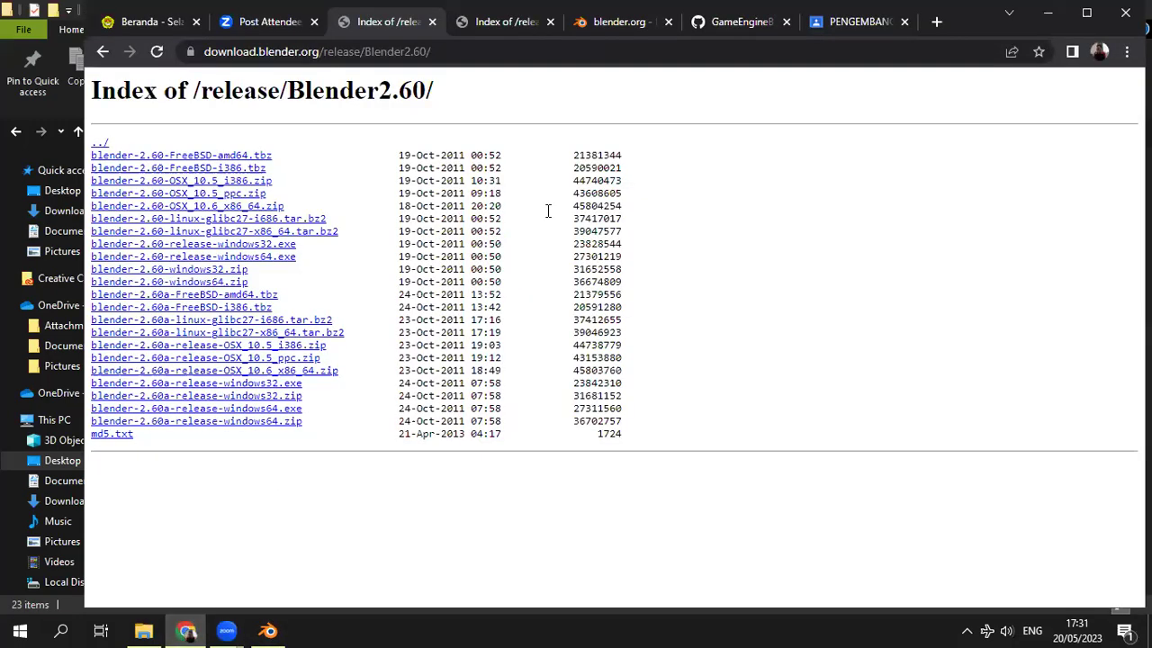
Step: Go back to the GameEngineBook chapter's Mouse section, briefly selecting the 'Three-Button Mouse' text
click(730, 23)
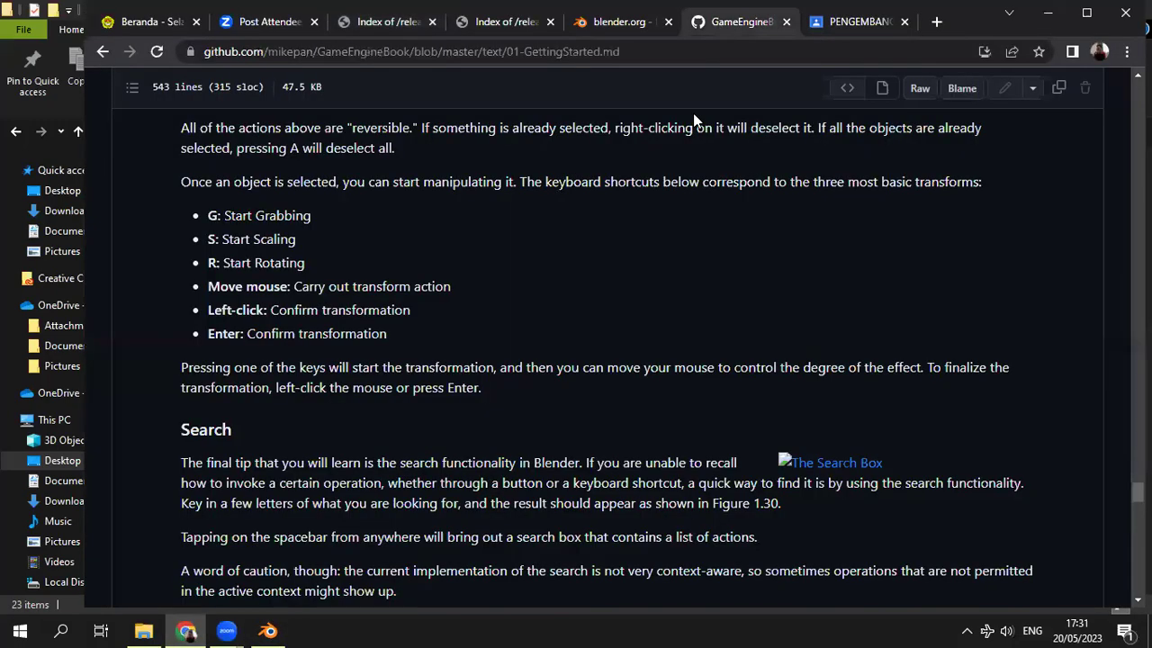
scroll(558, 386, down, 5)
scroll(561, 385, down, 5)
scroll(565, 383, down, 2)
scroll(565, 383, up, 5)
scroll(270, 328, up, 3)
scroll(276, 368, down, 2)
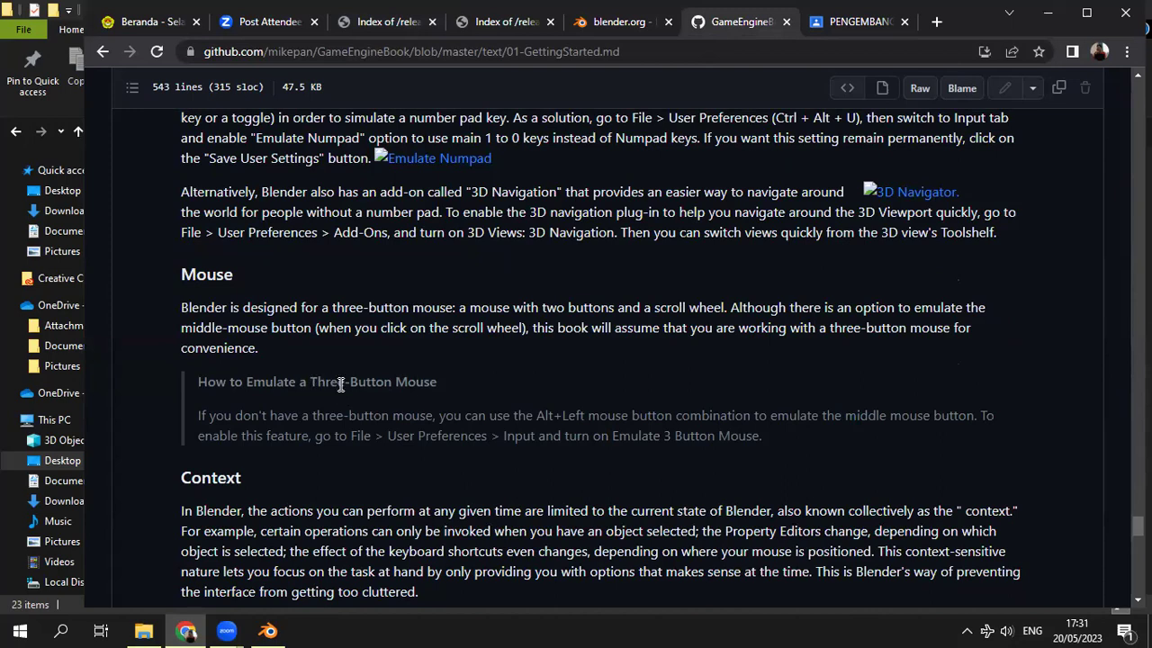
drag(310, 384, 438, 387)
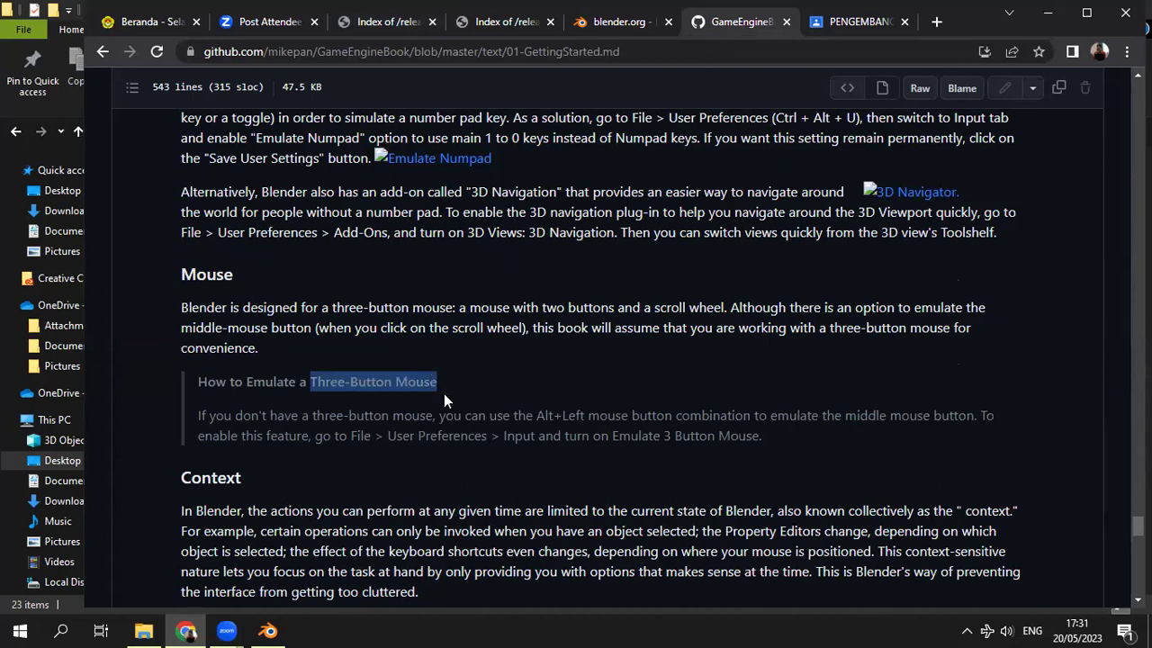
click(395, 384)
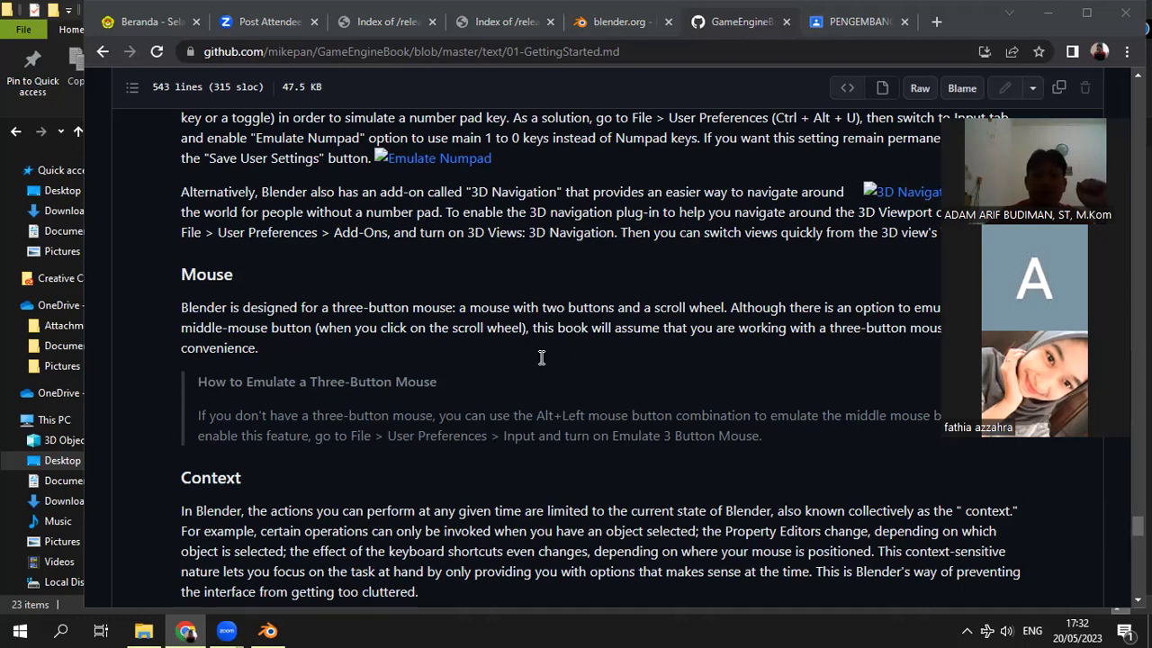
scroll(541, 357, down, 3)
scroll(543, 360, down, 1)
scroll(543, 362, down, 2)
scroll(544, 365, down, 1)
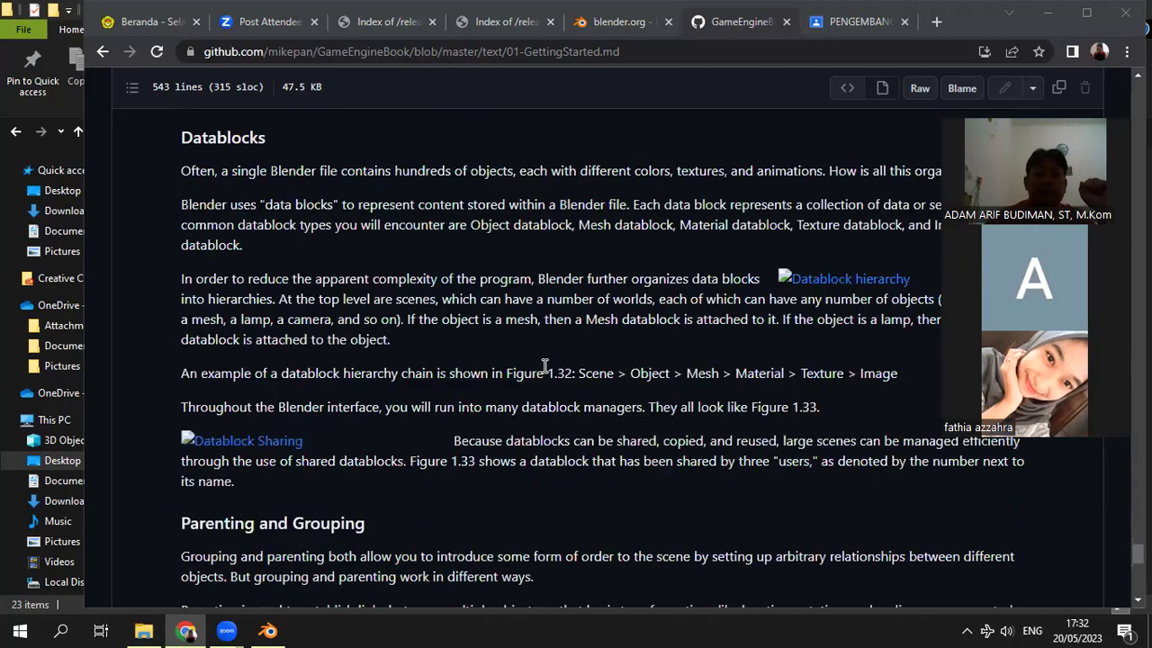
scroll(546, 367, down, 3)
scroll(548, 368, up, 2)
scroll(544, 365, up, 1)
scroll(452, 422, down, 2)
scroll(405, 396, up, 3)
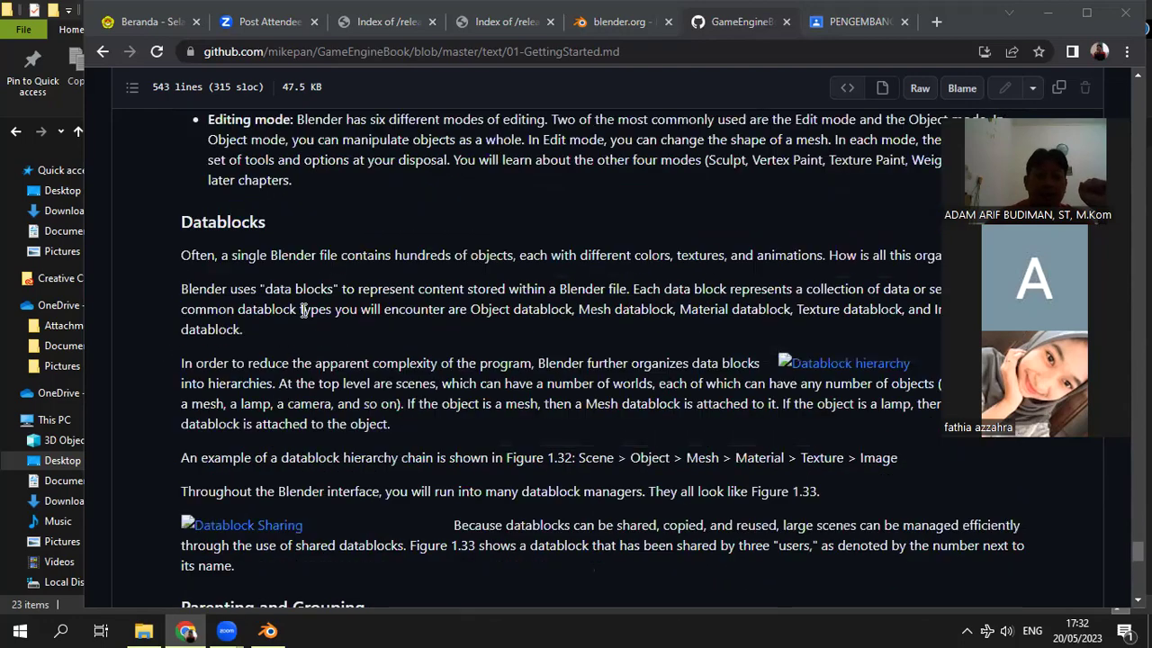
scroll(496, 344, down, 3)
scroll(501, 352, down, 3)
scroll(499, 349, down, 3)
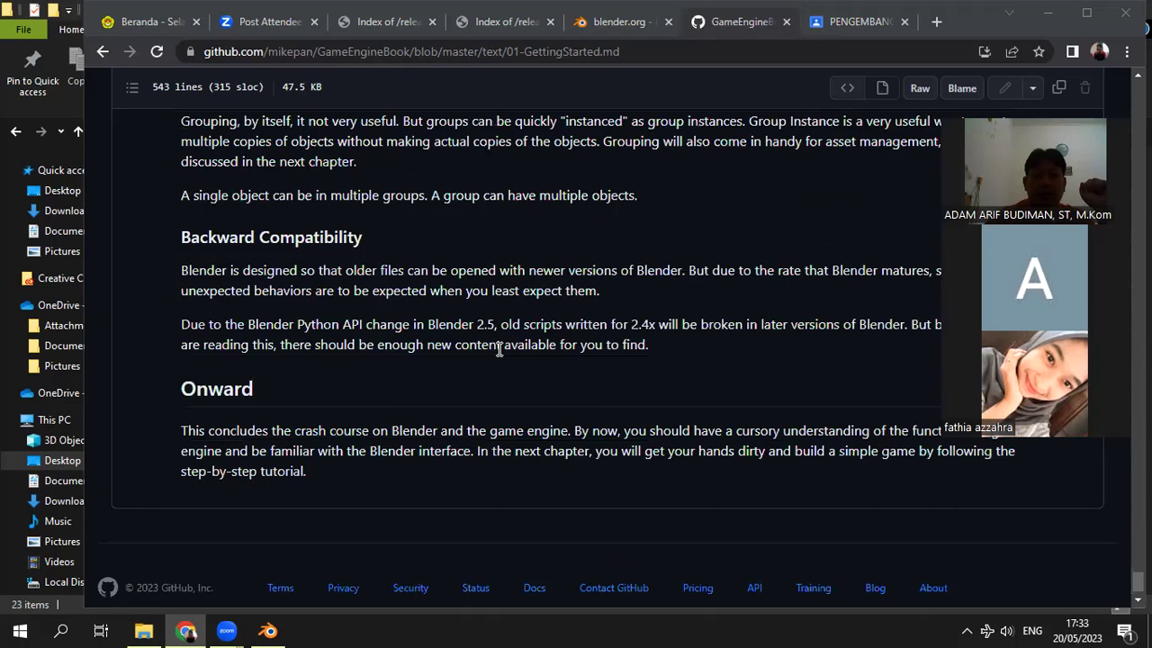
scroll(500, 349, up, 3)
scroll(496, 327, up, 5)
scroll(540, 270, up, 5)
scroll(600, 221, up, 5)
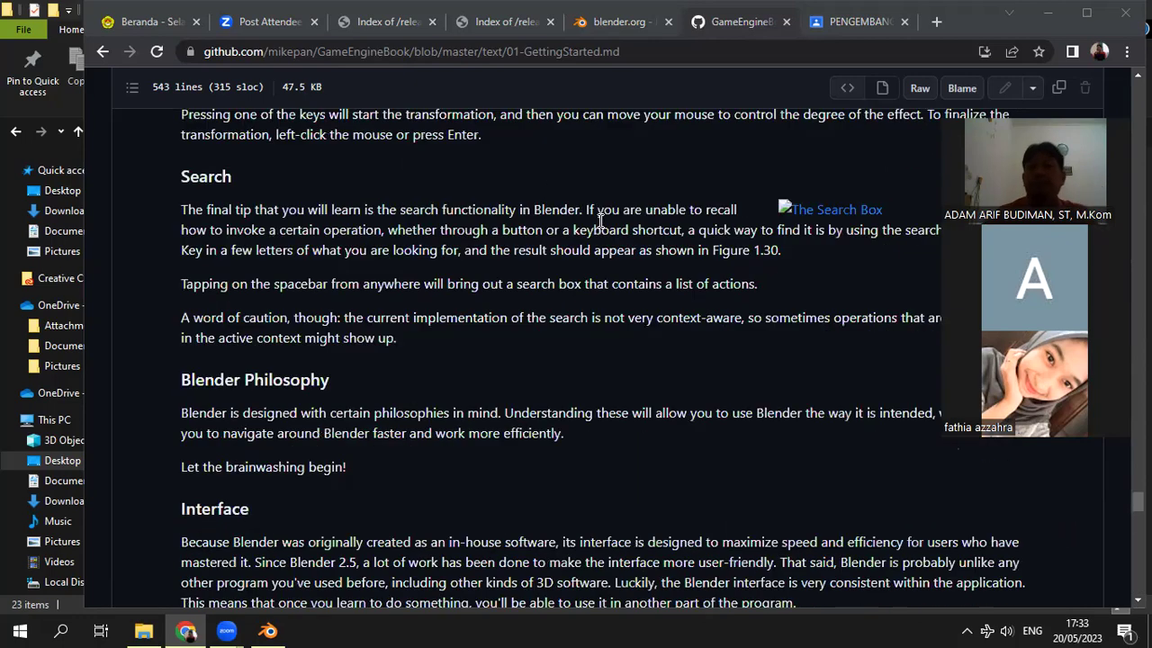
click(630, 144)
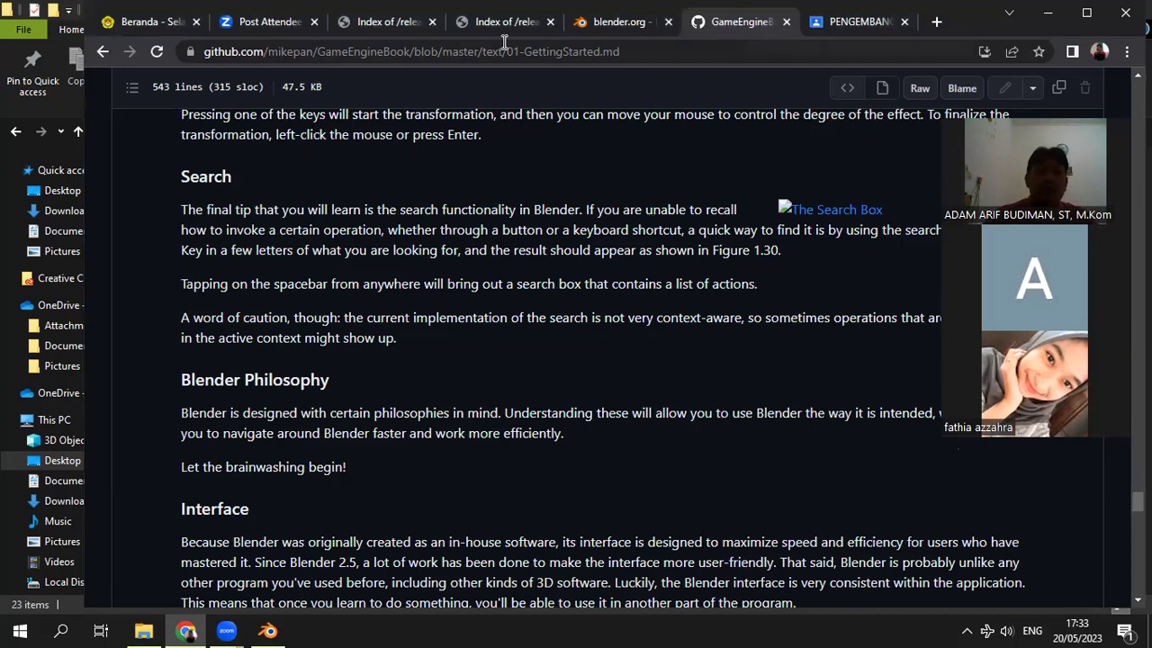
Step: Look over the class's People and Classwork pages in Google Classroom, then return to the GameEngineBook tab
click(843, 24)
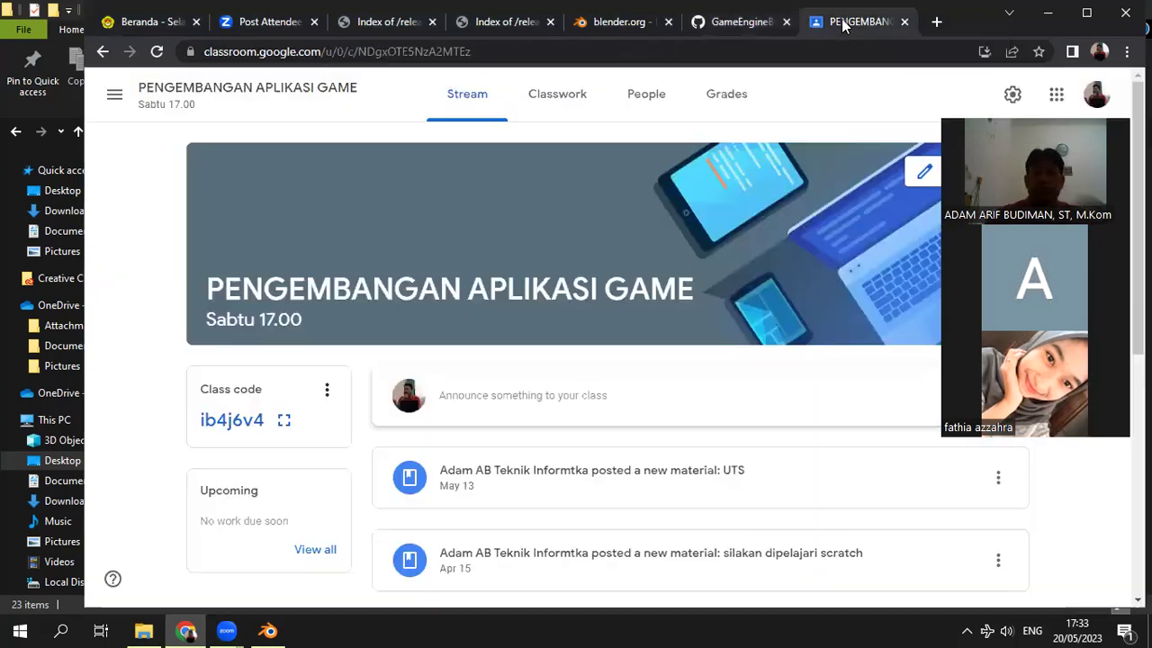
click(646, 96)
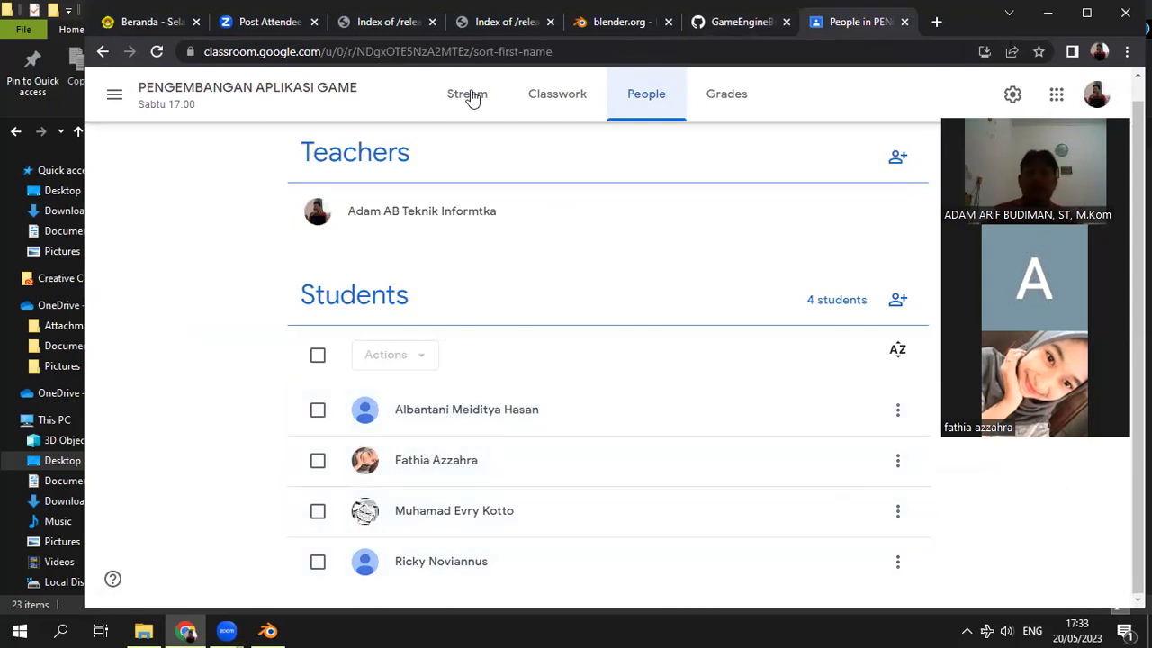
click(557, 93)
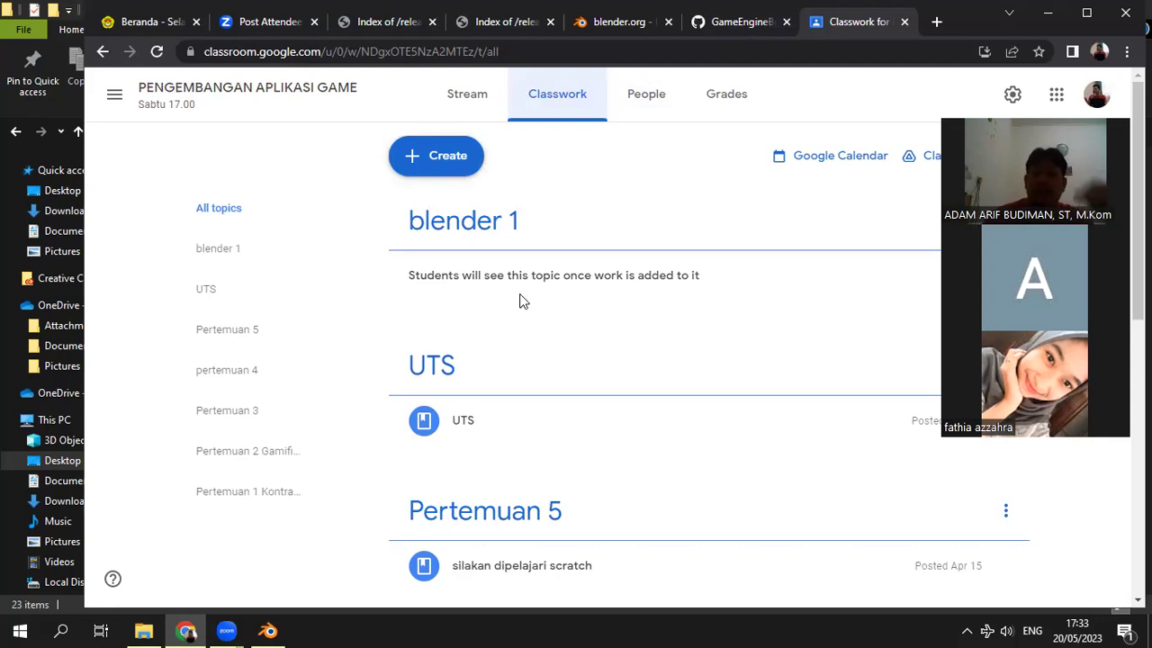
click(743, 21)
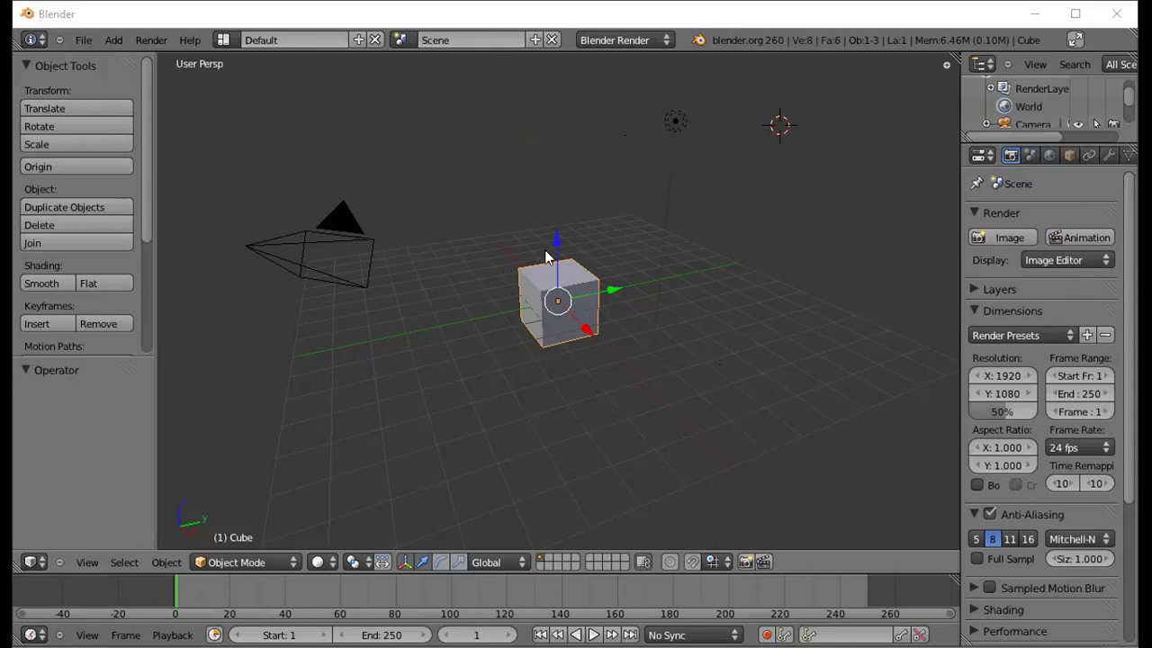
Step: Open Blender's Add menu to reach the Mesh primitives list
click(112, 41)
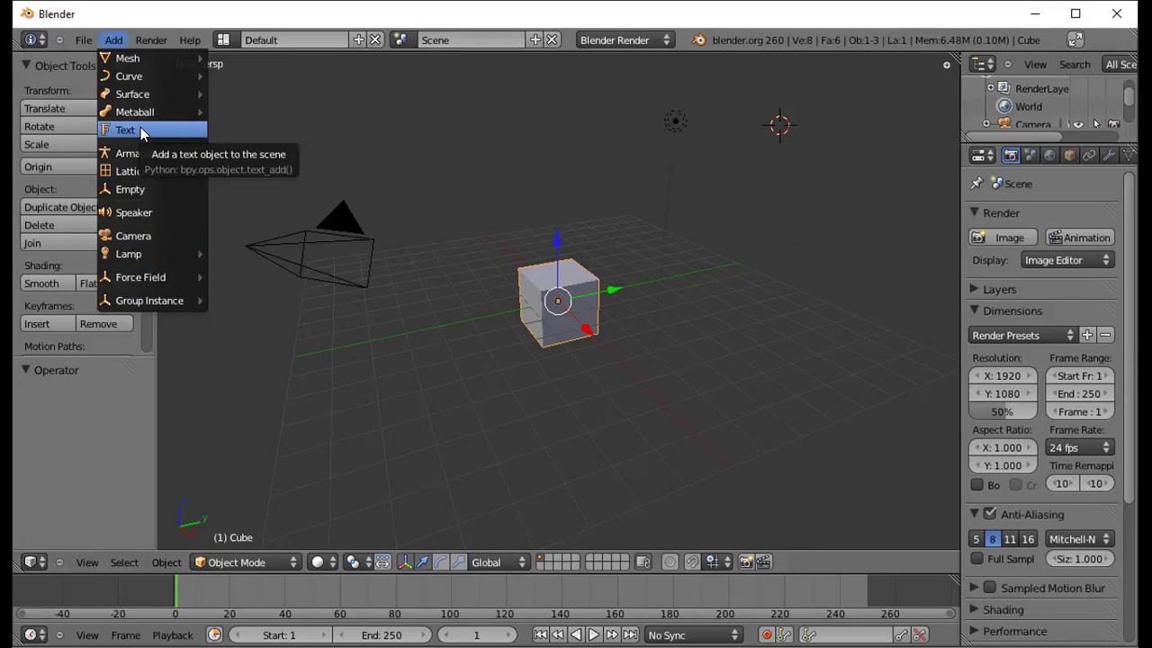
mouse_move(128, 58)
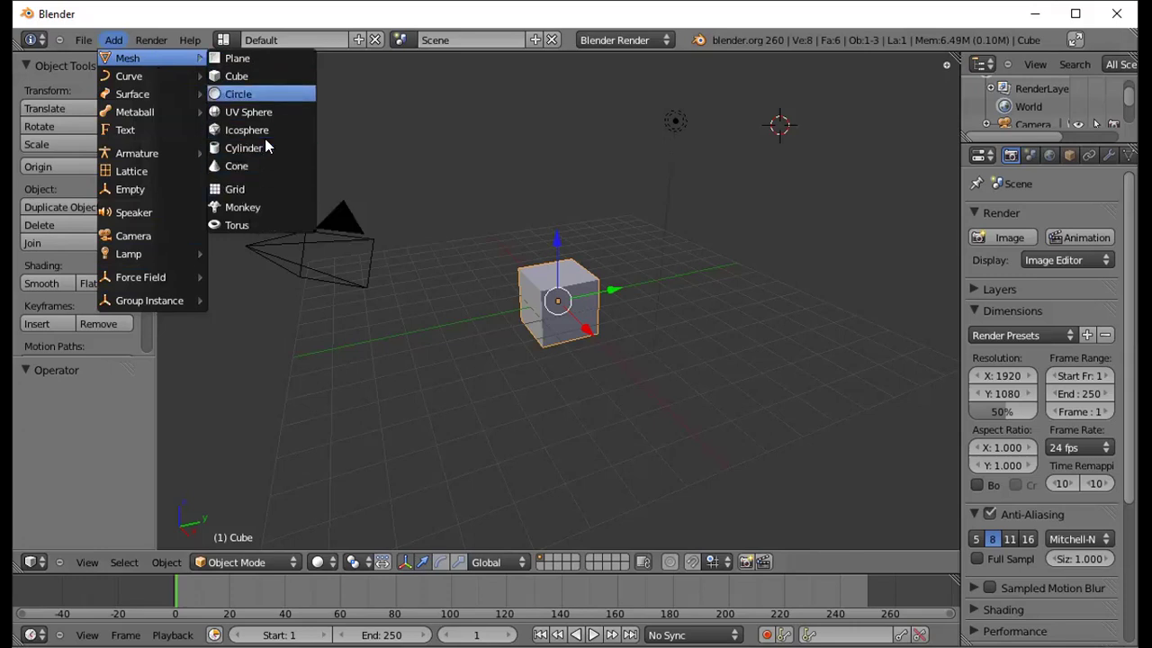
Step: Add a UV sphere to the scene and make a first Z-constrained move
key(Down)
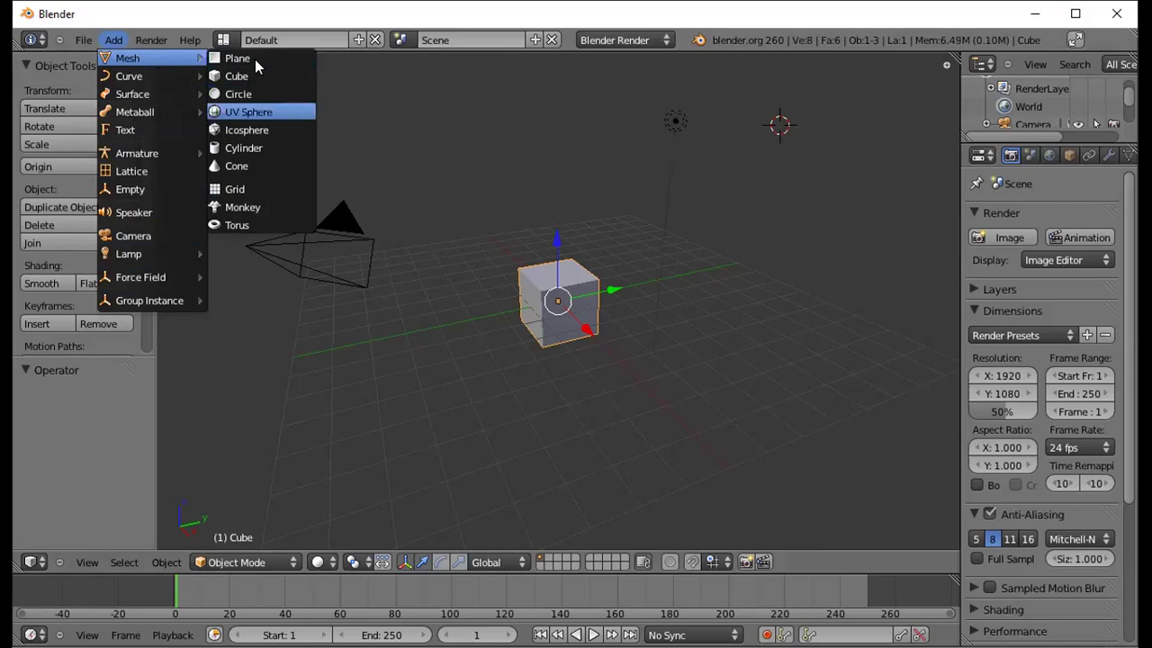
key(Return)
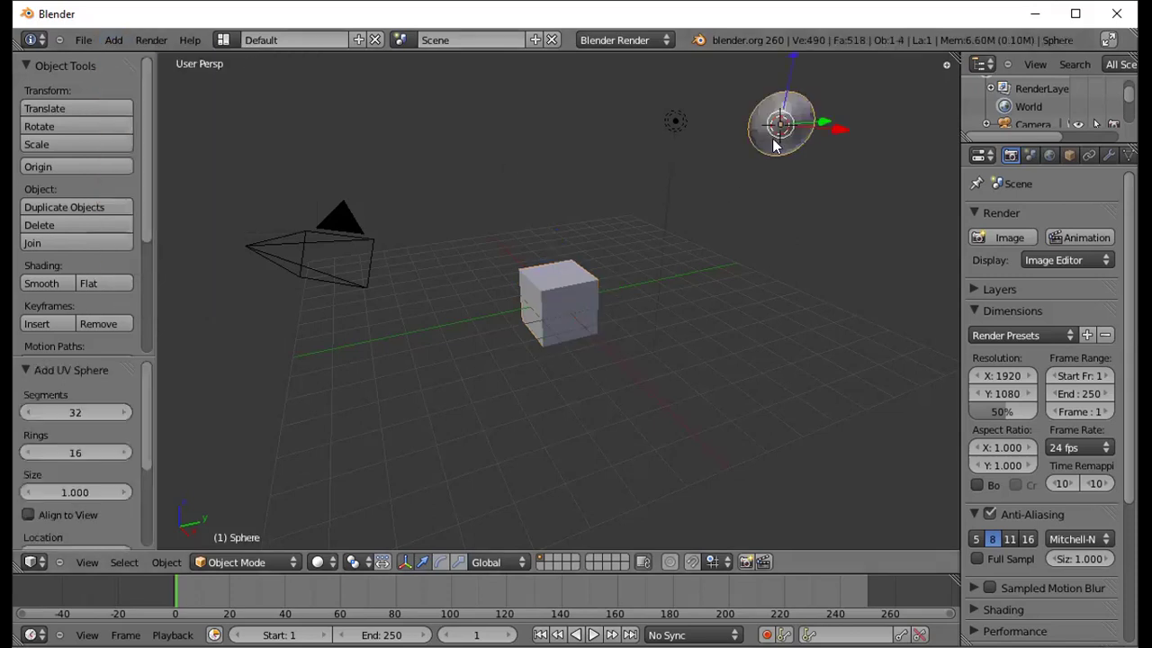
key(g)
key(z)
click(783, 292)
Step: Position the sphere above the cube with G moves along Y, Z, Y and a small X shift
key(g)
key(y)
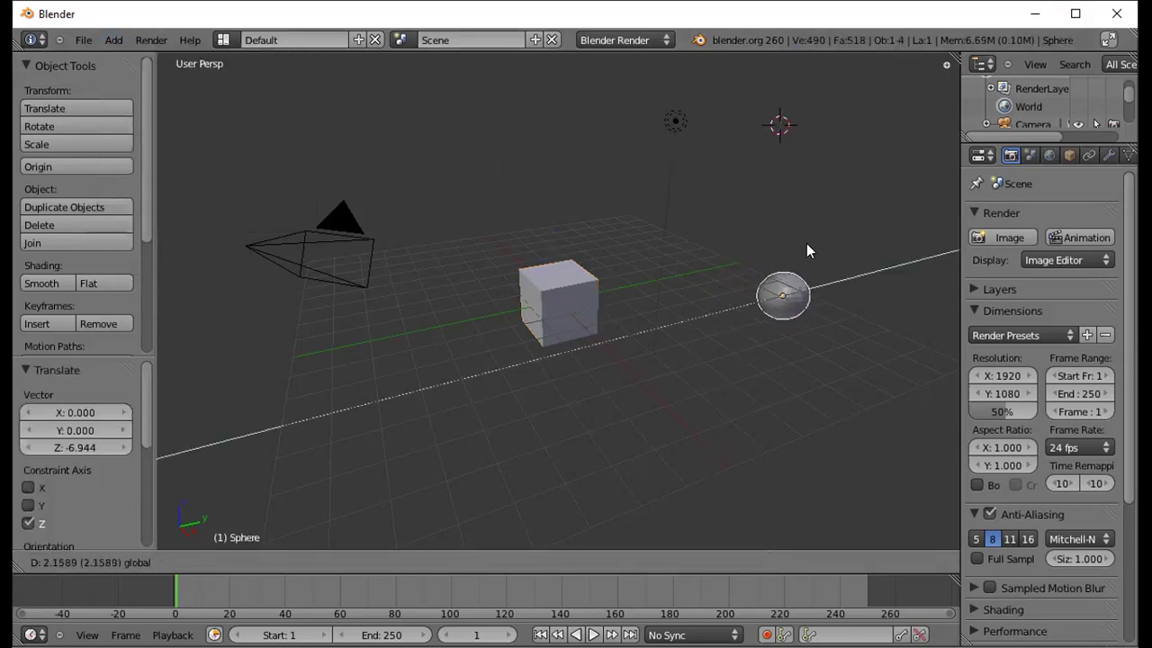
click(562, 328)
key(g)
key(z)
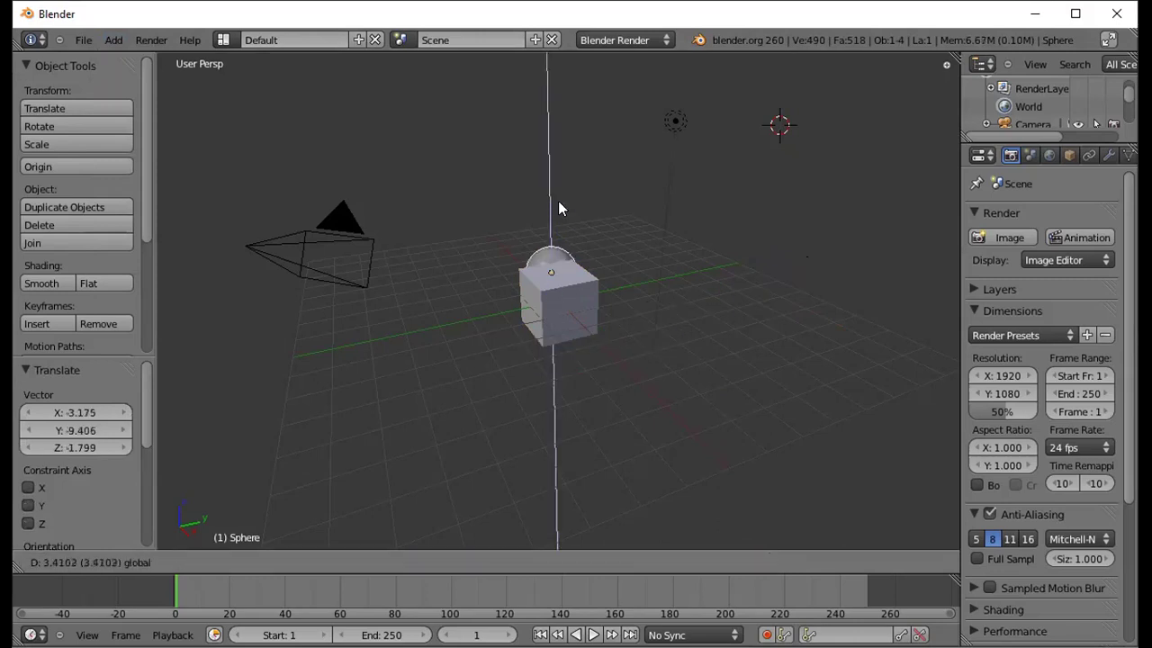
click(558, 174)
key(g)
key(y)
click(600, 250)
key(g)
key(x)
click(616, 261)
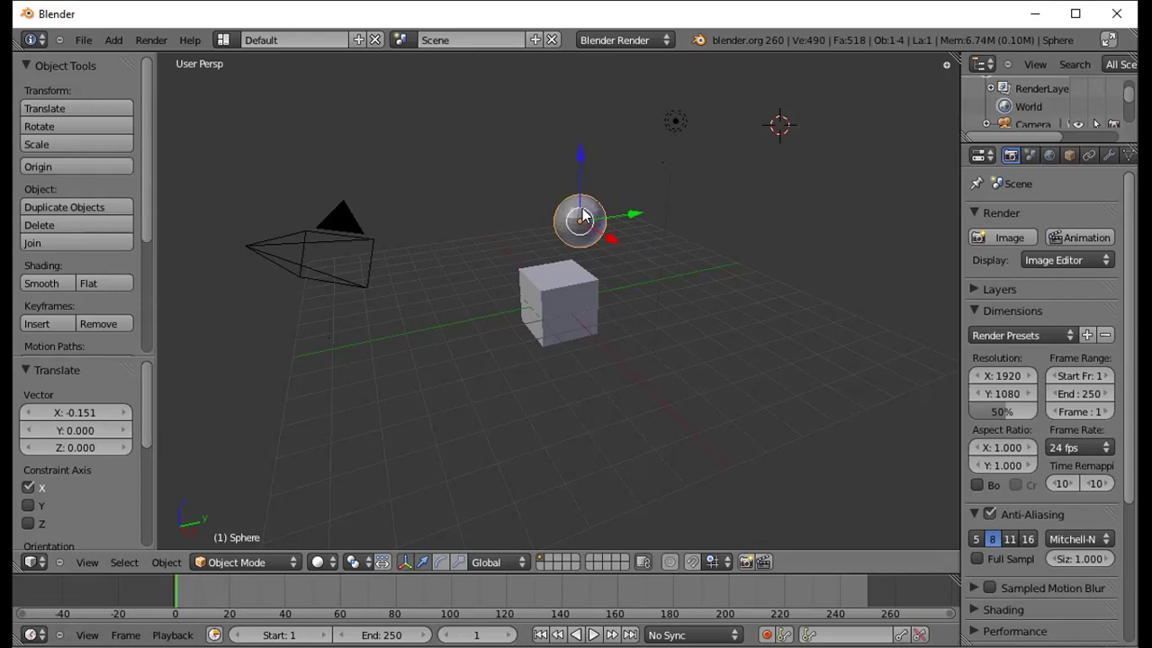
Step: Select the cube and translate it to X −0.138, Y −0.273, Z 0.031, just beneath the sphere
right_click(560, 288)
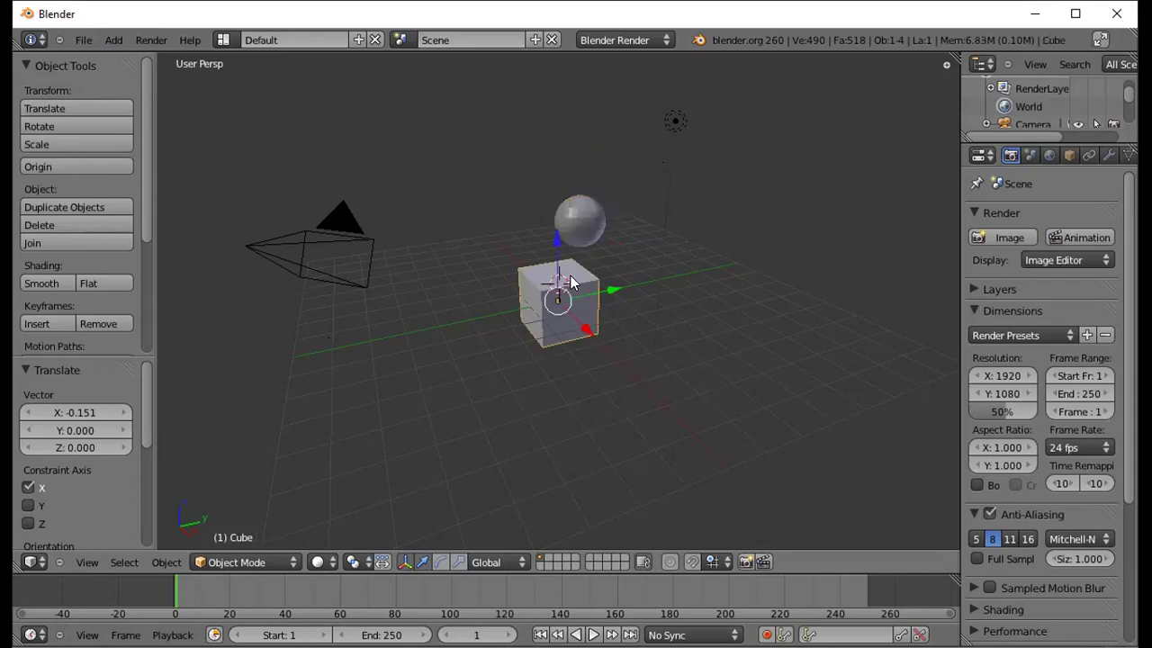
right_click(580, 220)
click(566, 282)
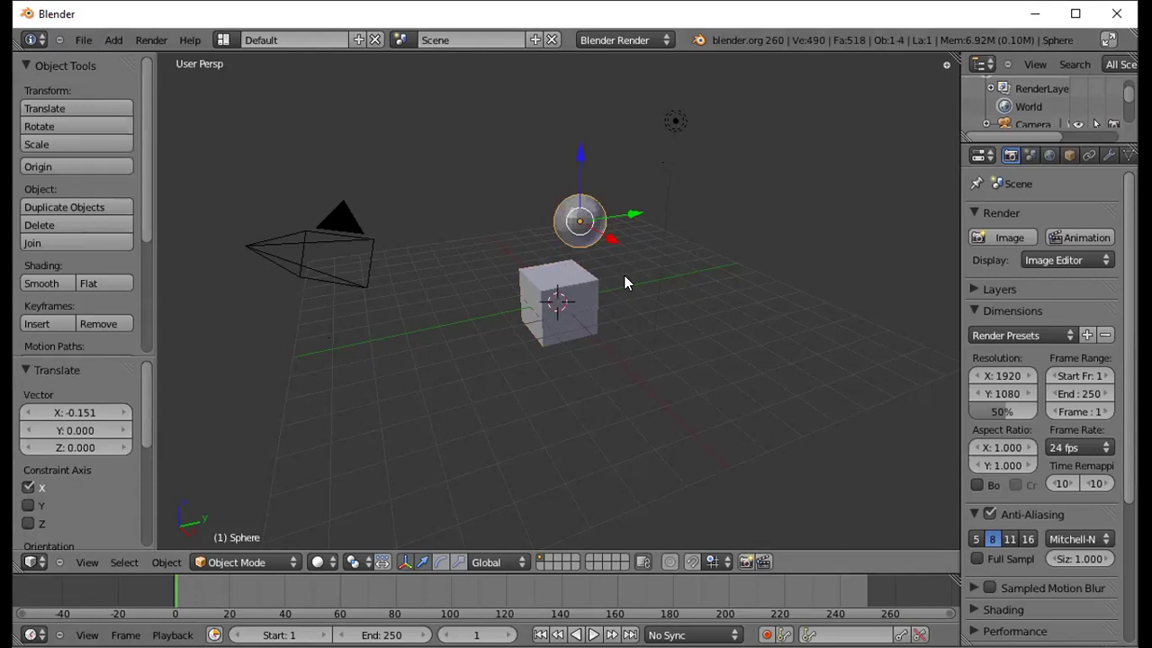
right_click(561, 300)
right_click(571, 219)
right_click(561, 303)
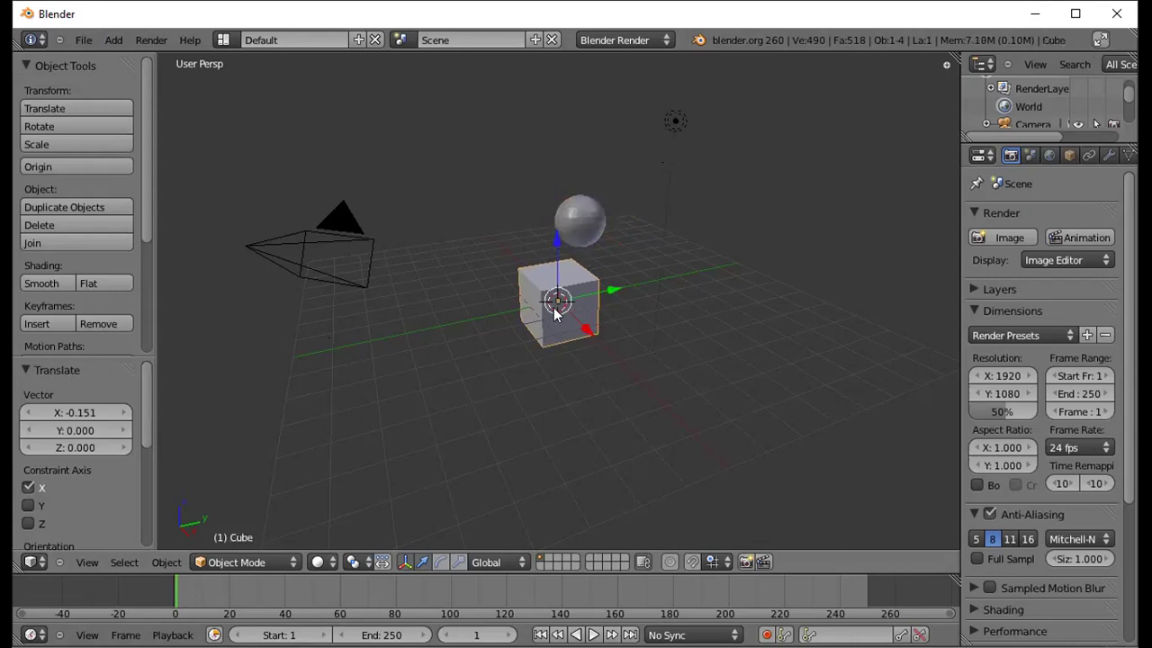
right_click(579, 221)
right_click(550, 306)
click(58, 108)
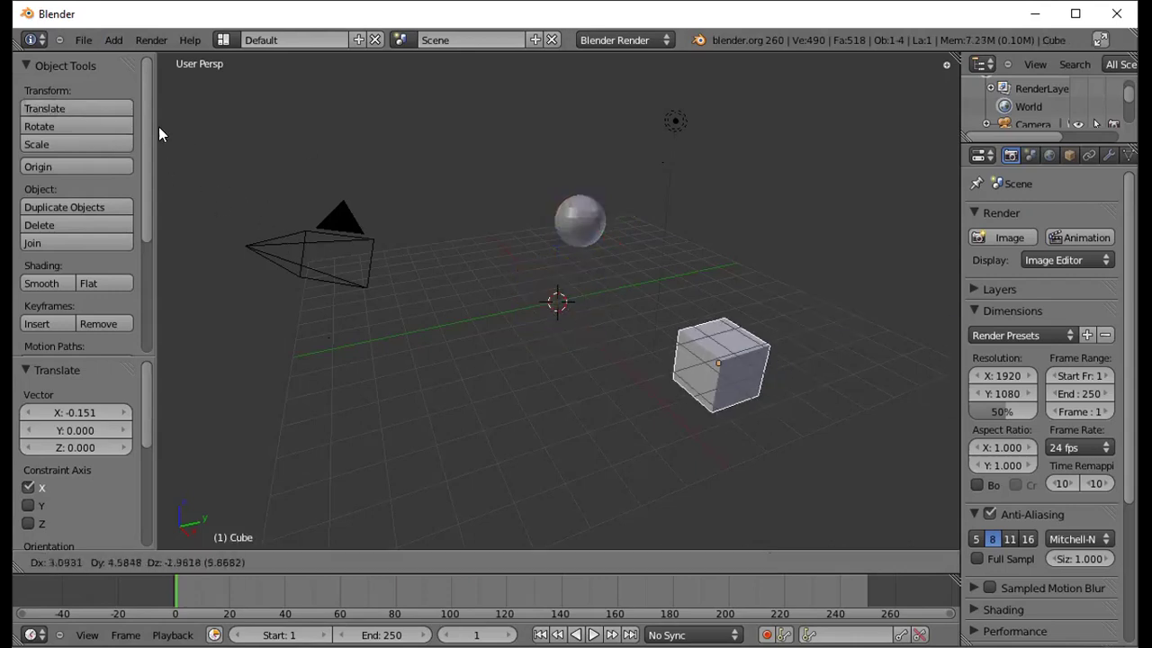
click(50, 105)
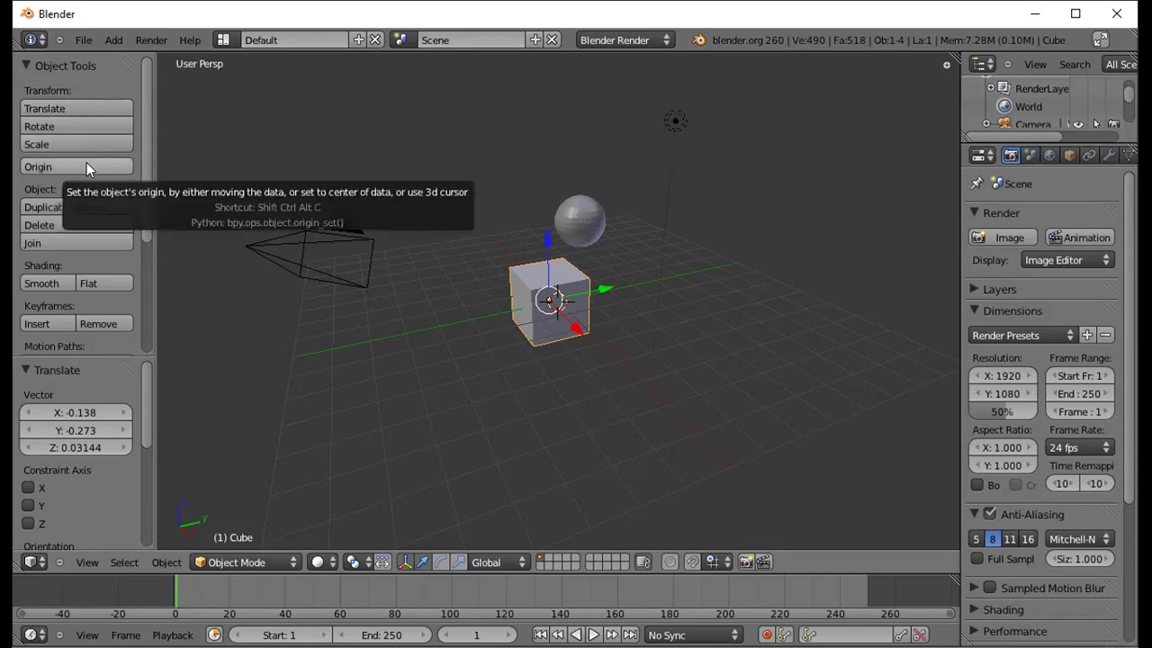
click(88, 167)
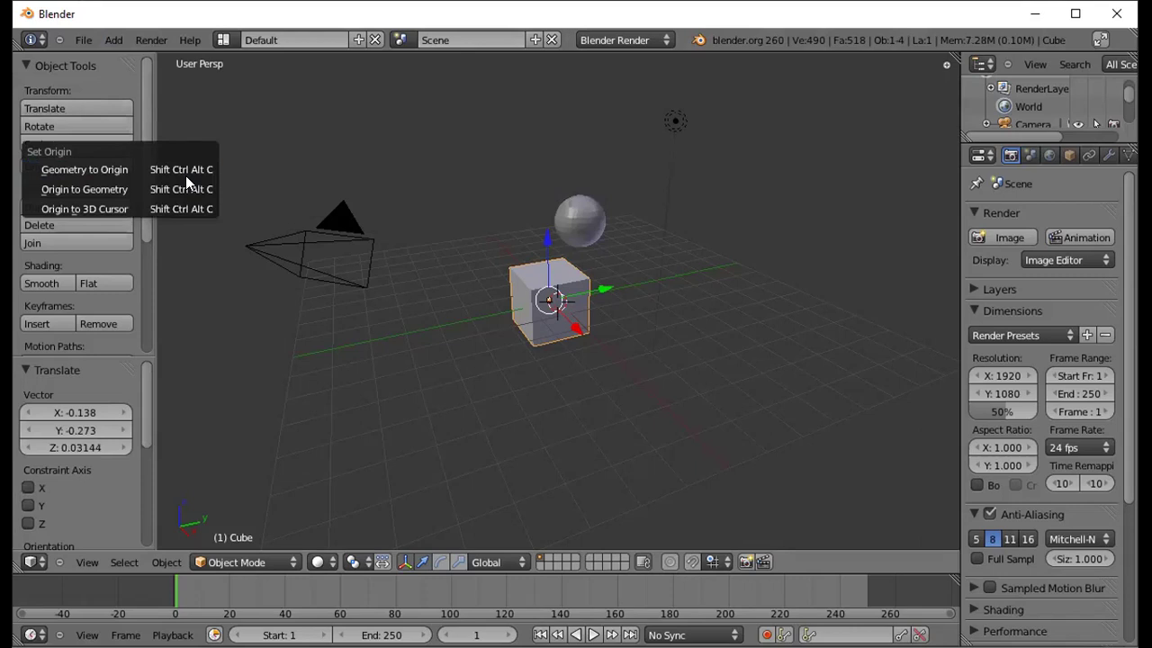
click(186, 189)
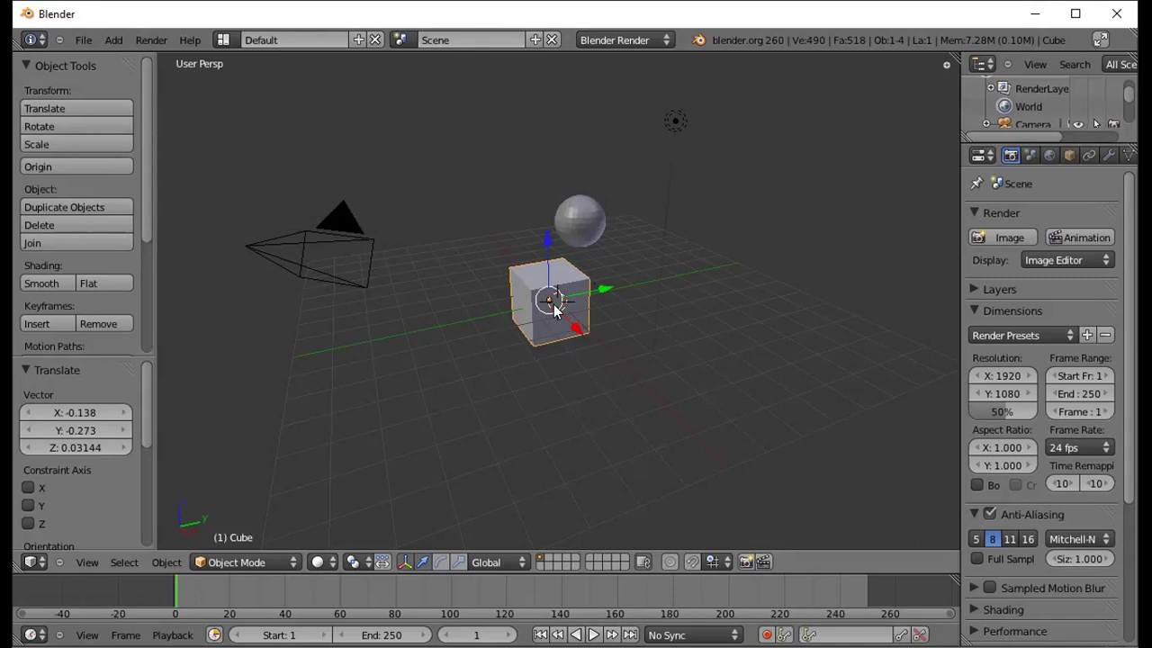
Step: Shift the cube −0.437 along X and −0.180 along Y, then raise it about 0.395 on Z
key(g)
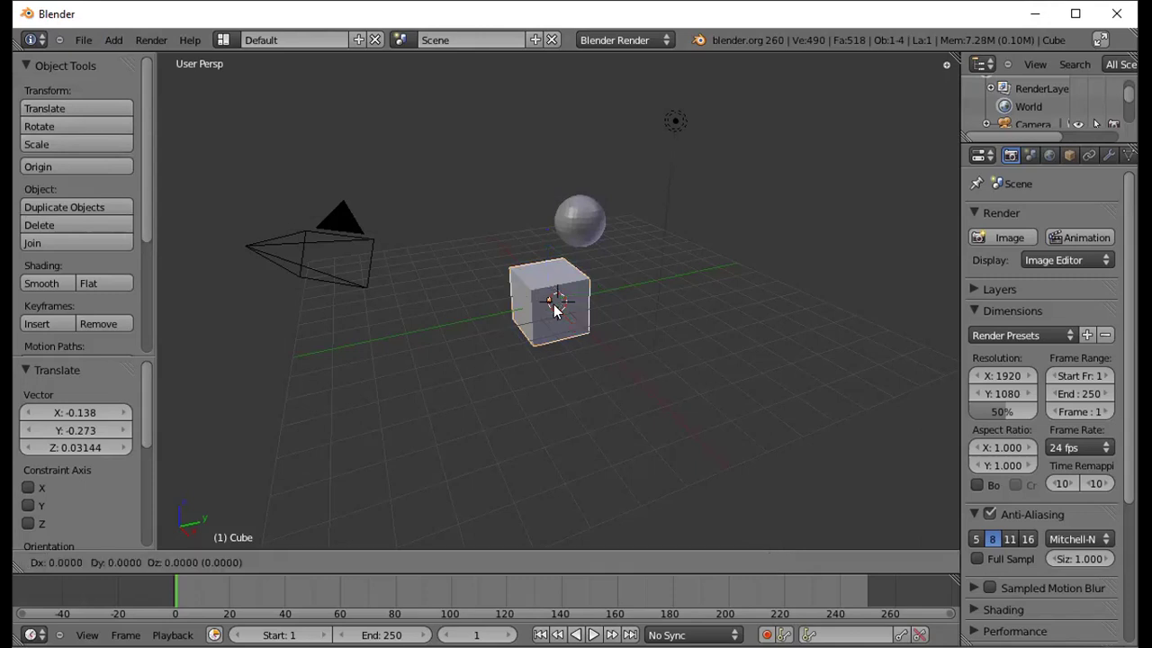
key(x)
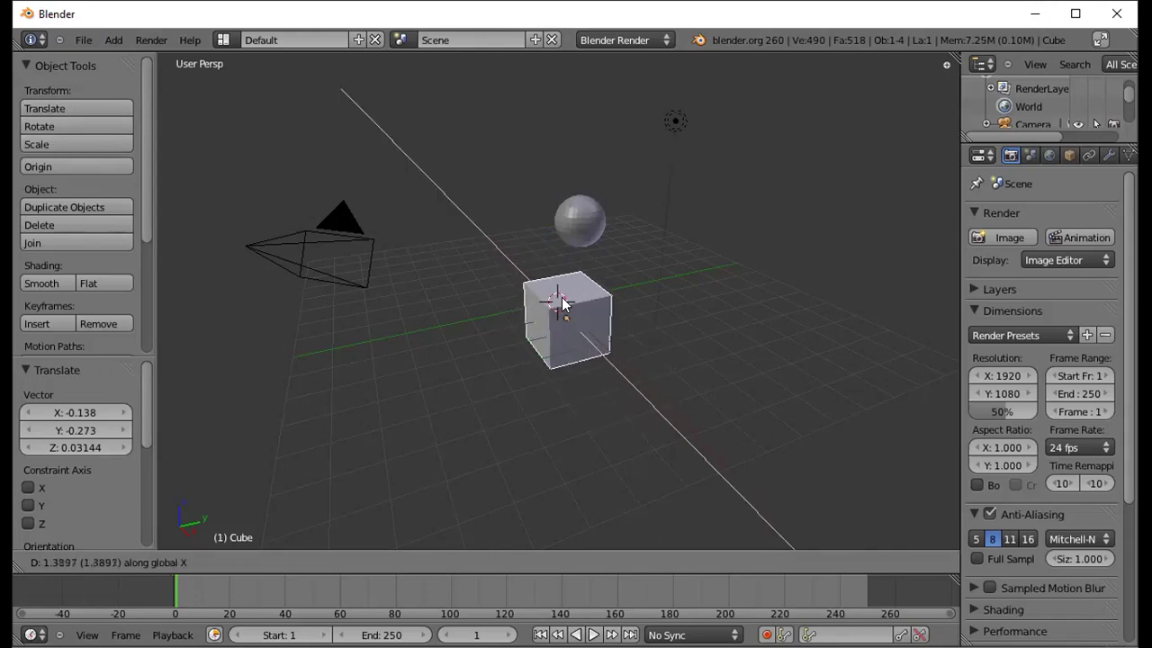
click(555, 303)
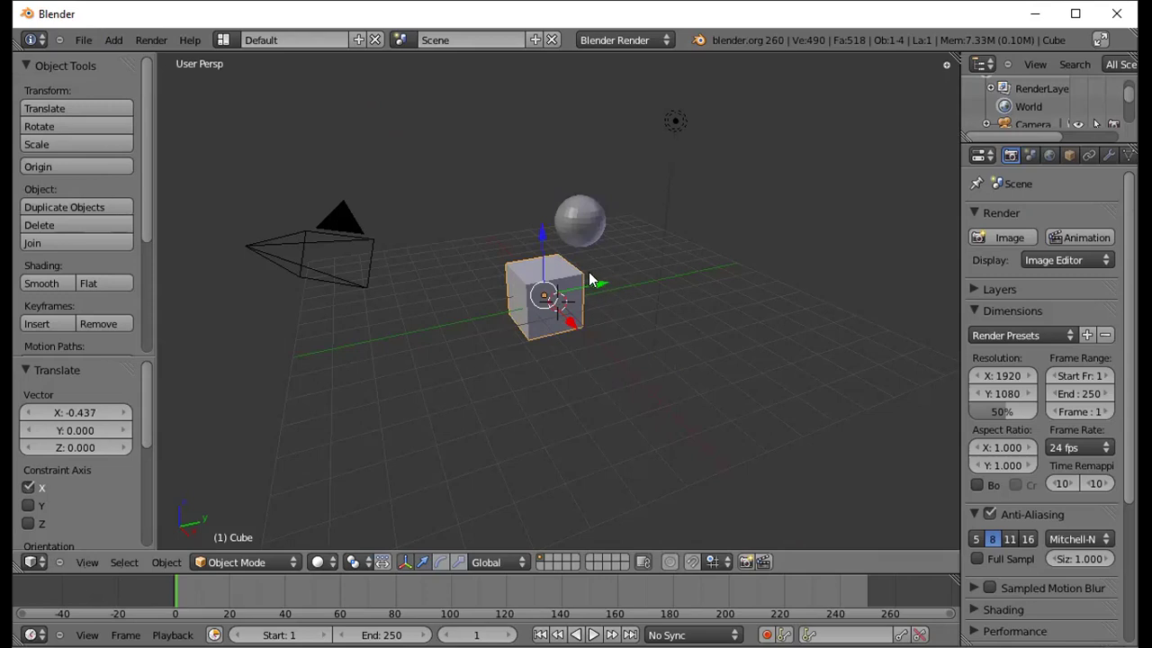
key(g)
key(y)
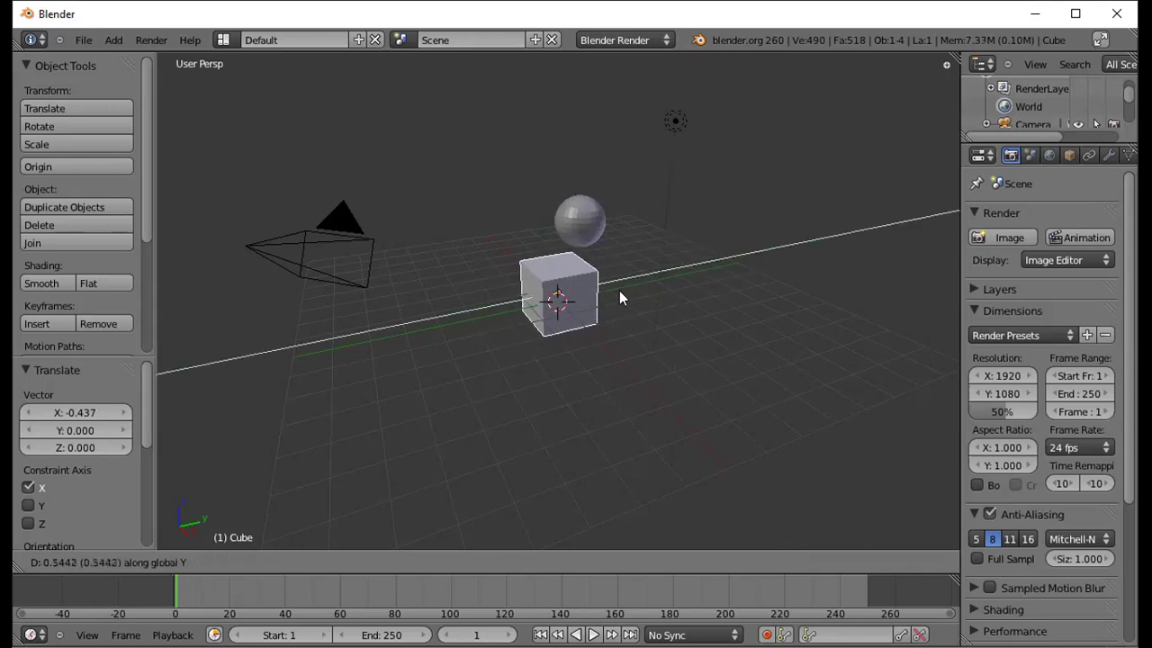
click(591, 299)
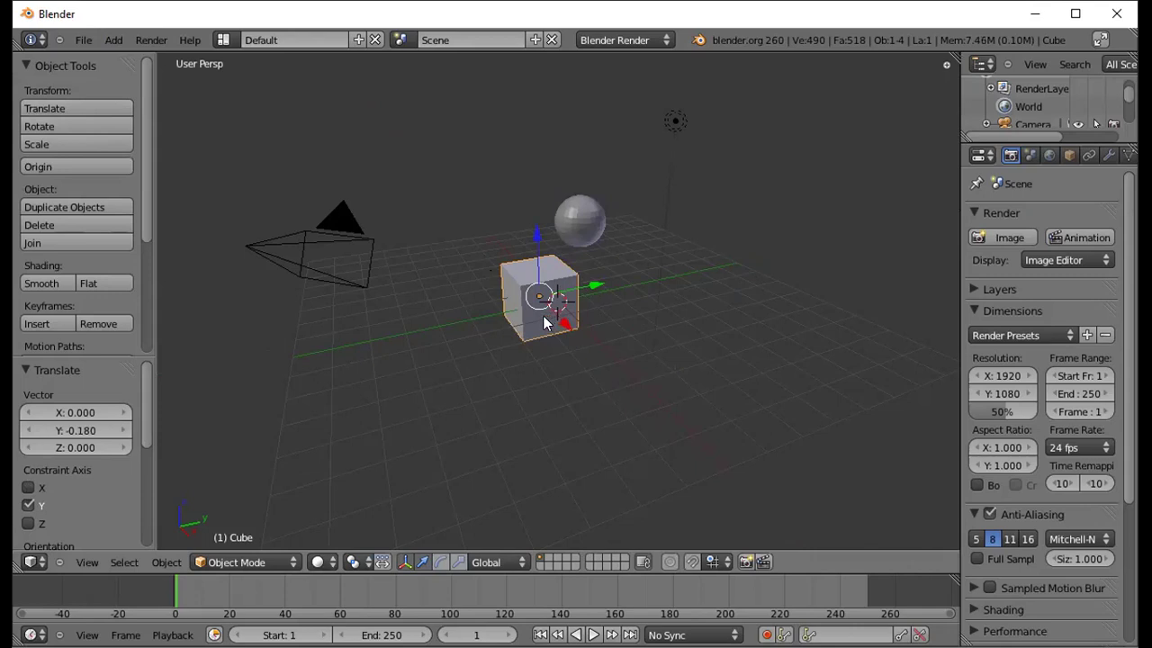
key(g)
key(z)
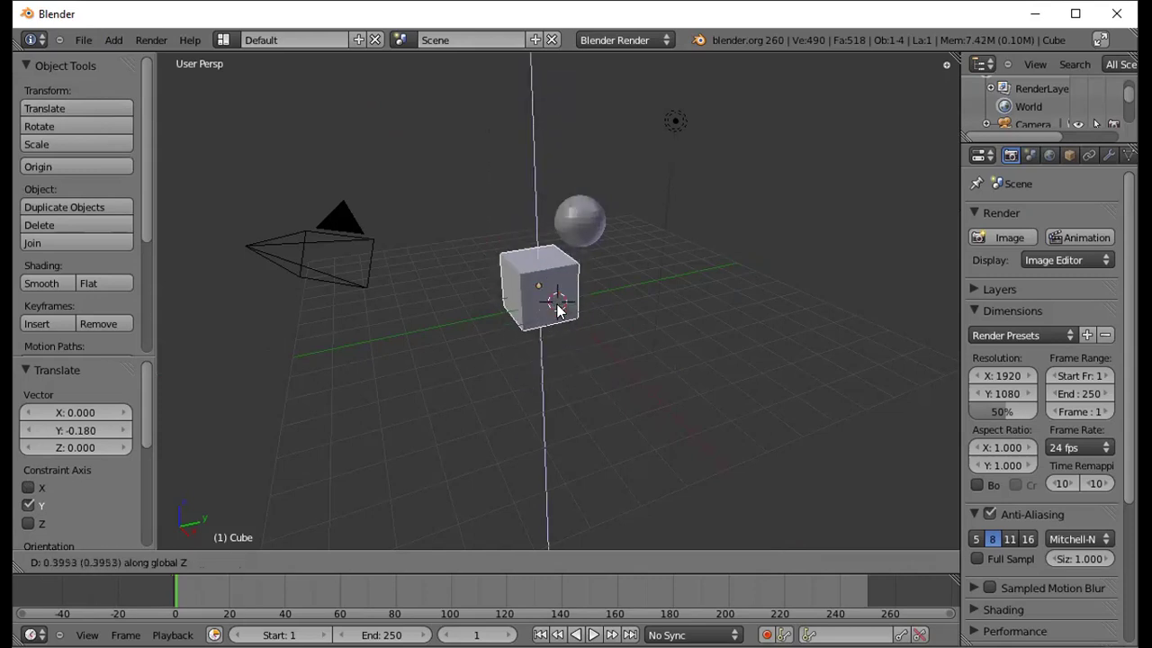
click(558, 311)
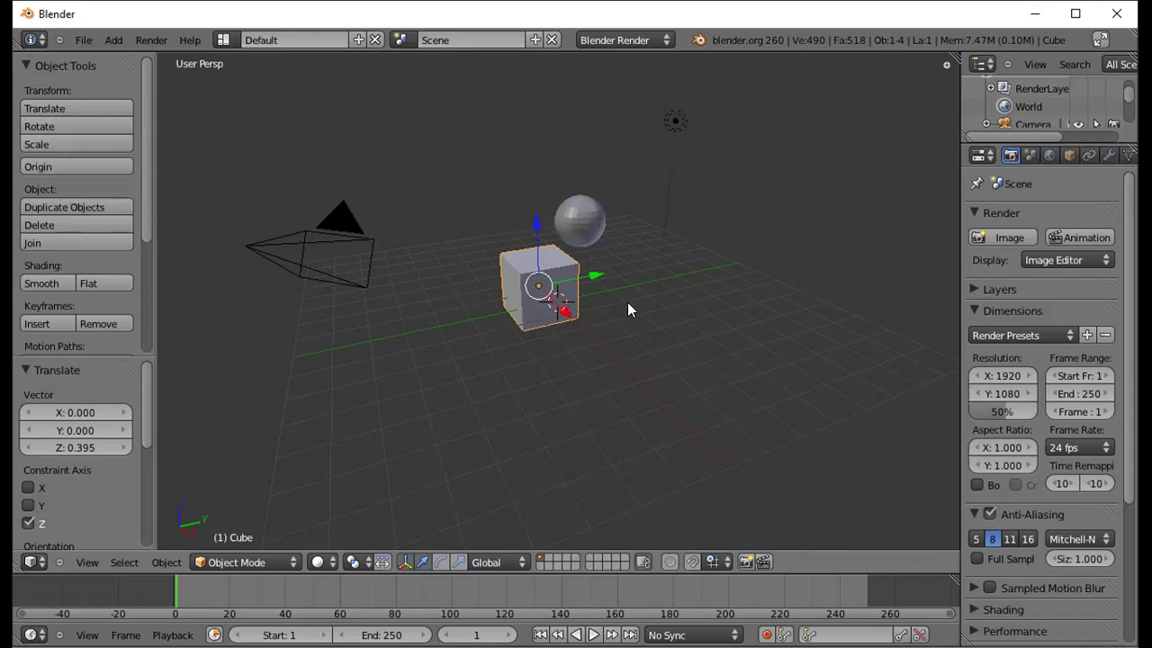
Step: Scale the cube by 2 along X (S X 2) into an elongated box
key(s)
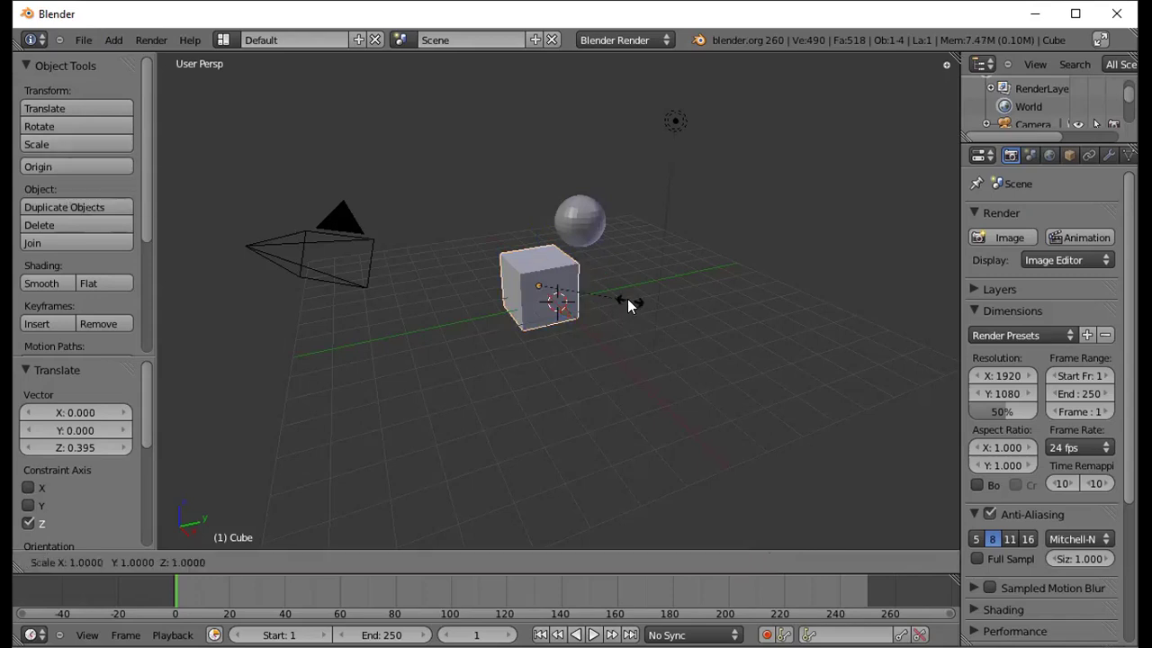
key(x)
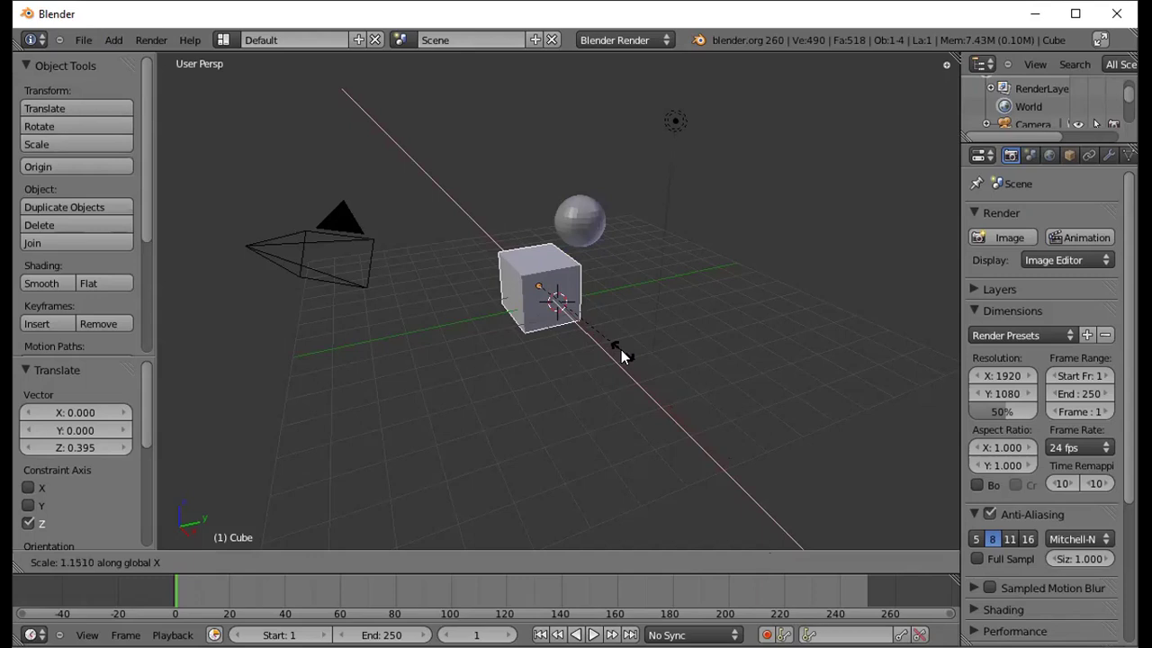
text(2)
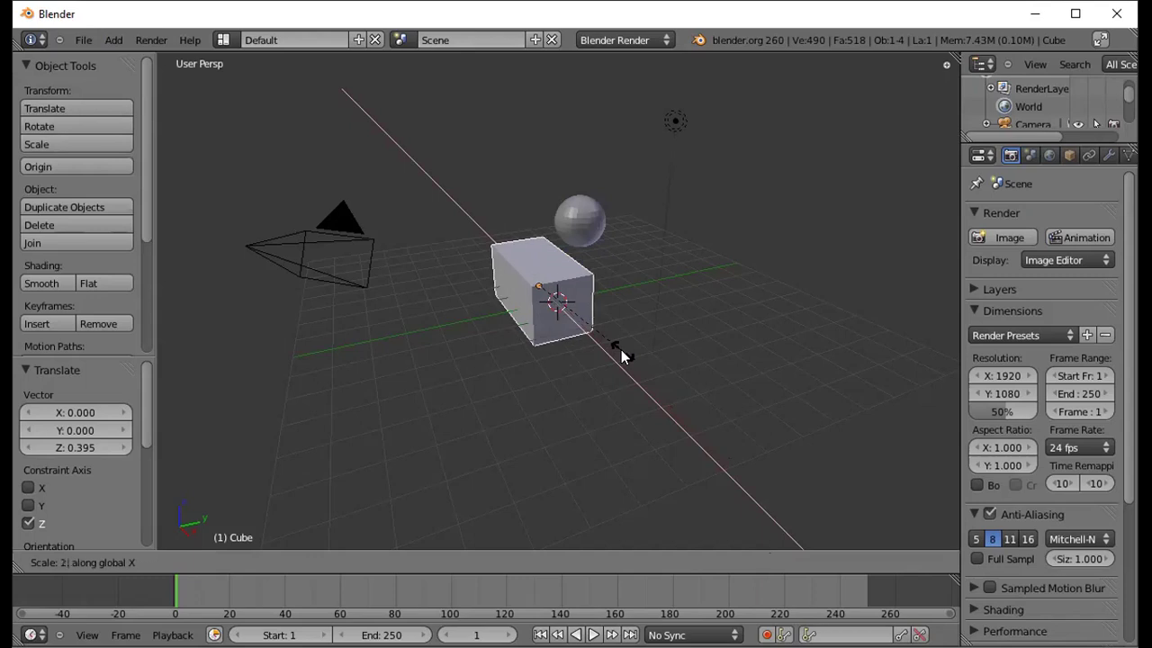
key(Return)
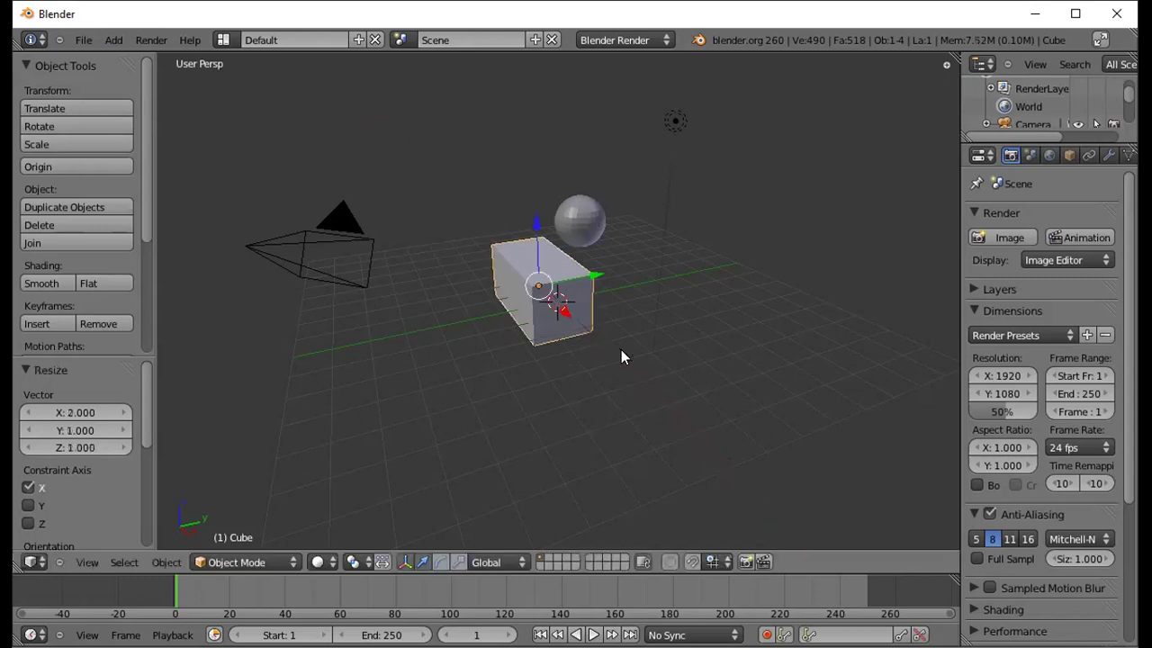
mouse_move(596, 361)
middle_down()
mouse_move(751, 336)
mouse_move(542, 410)
mouse_move(377, 315)
mouse_move(522, 447)
mouse_move(751, 404)
mouse_move(452, 303)
middle_up()
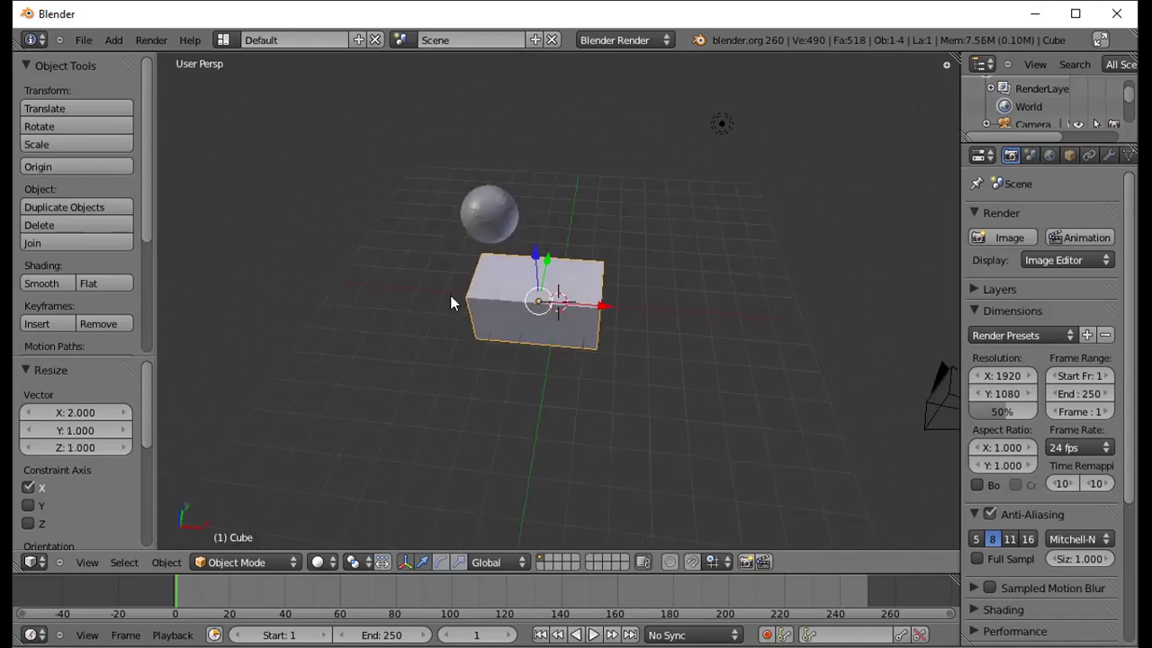
Step: Add a new cube and raise it 2.966 on Z onto the top of the box
click(115, 44)
click(236, 73)
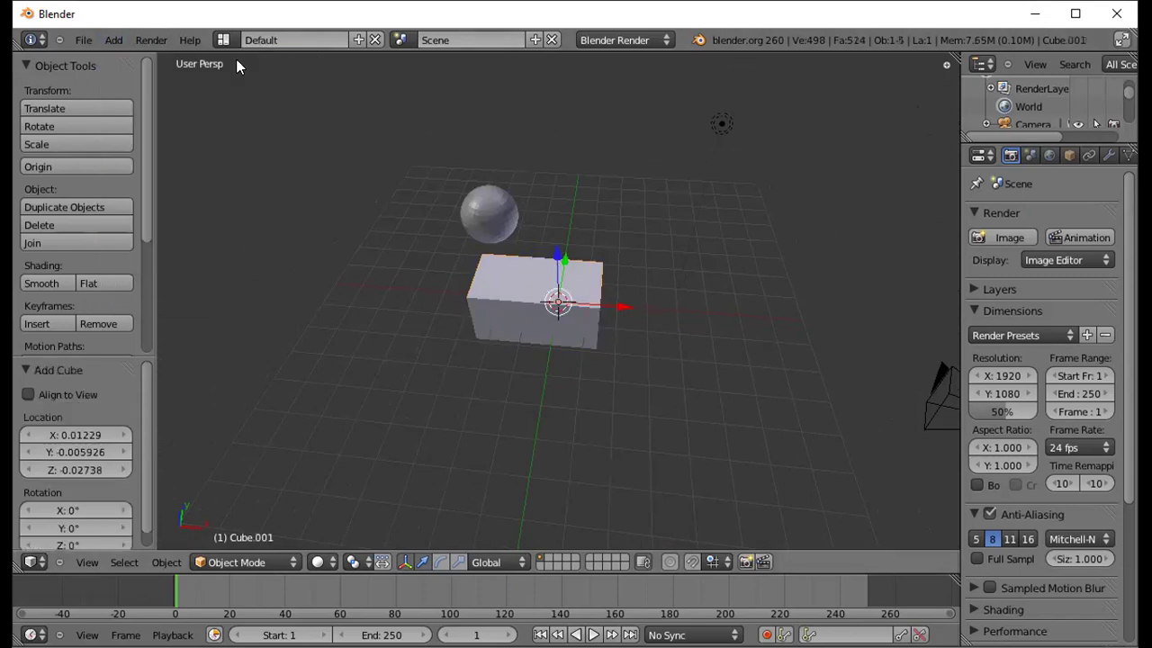
drag(558, 245, 572, 182)
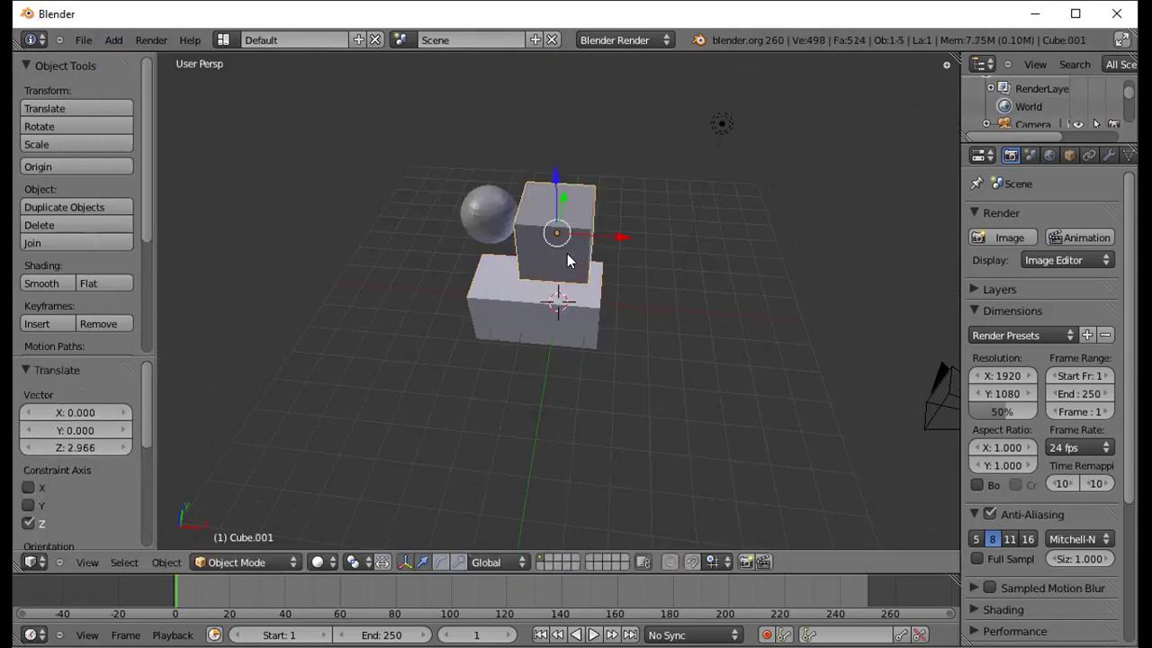
mouse_move(614, 303)
middle_down()
mouse_move(621, 249)
mouse_move(554, 165)
middle_up()
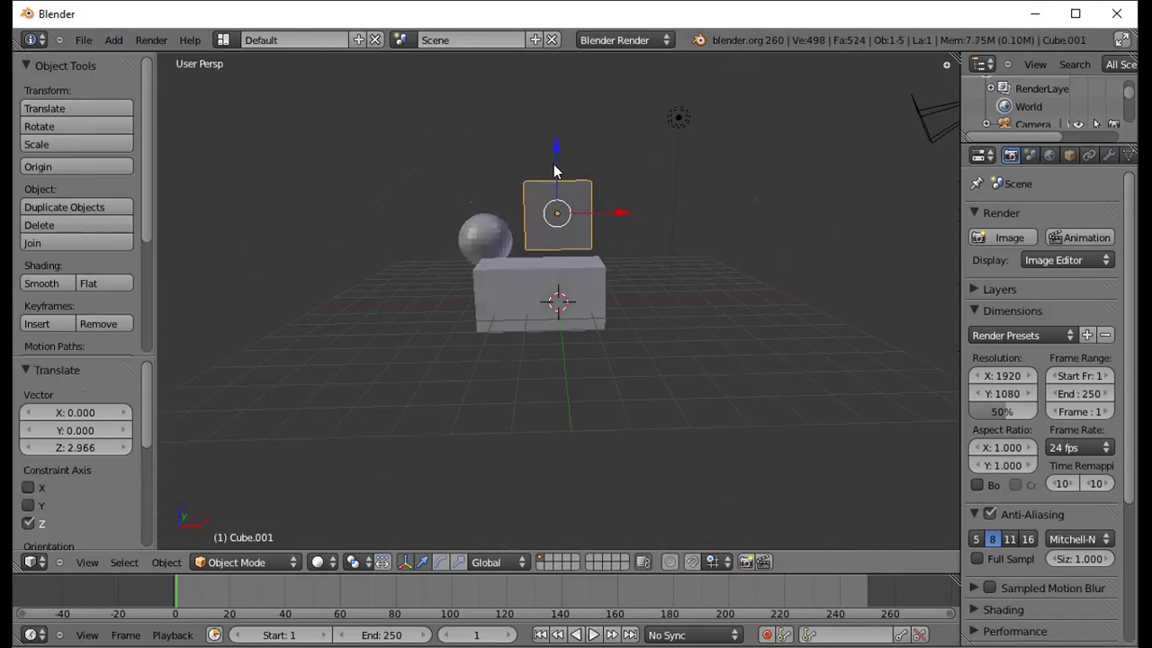
Step: Nudge the upper cube 0.05482 along the X axis
key(g)
key(x)
click(596, 233)
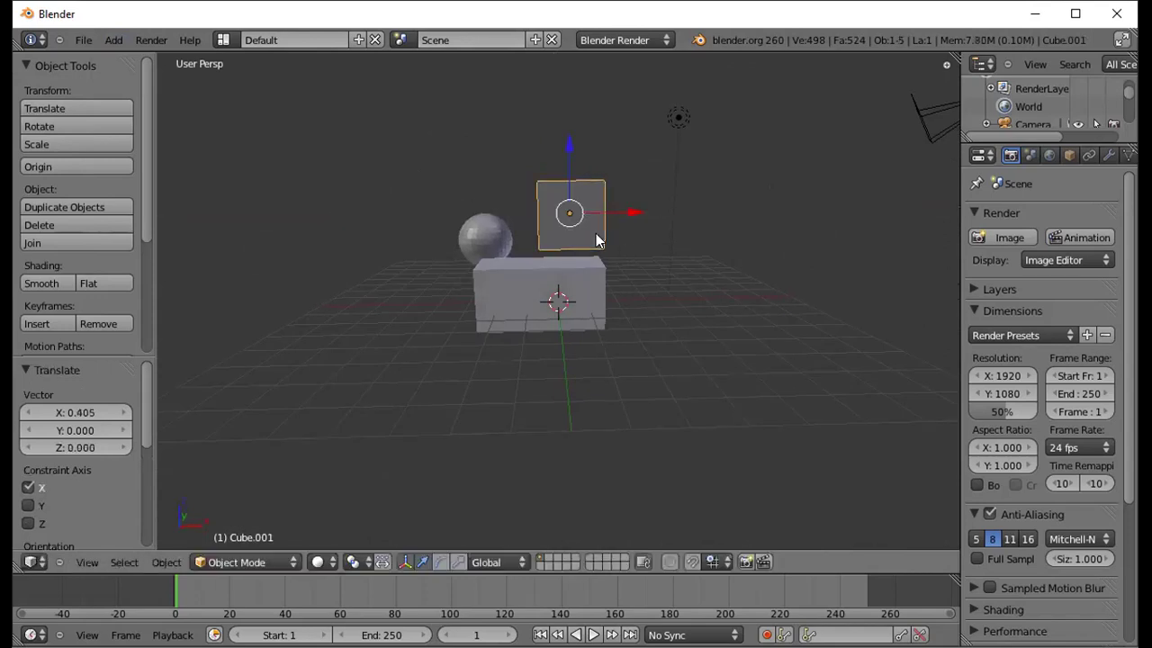
key(g)
key(x)
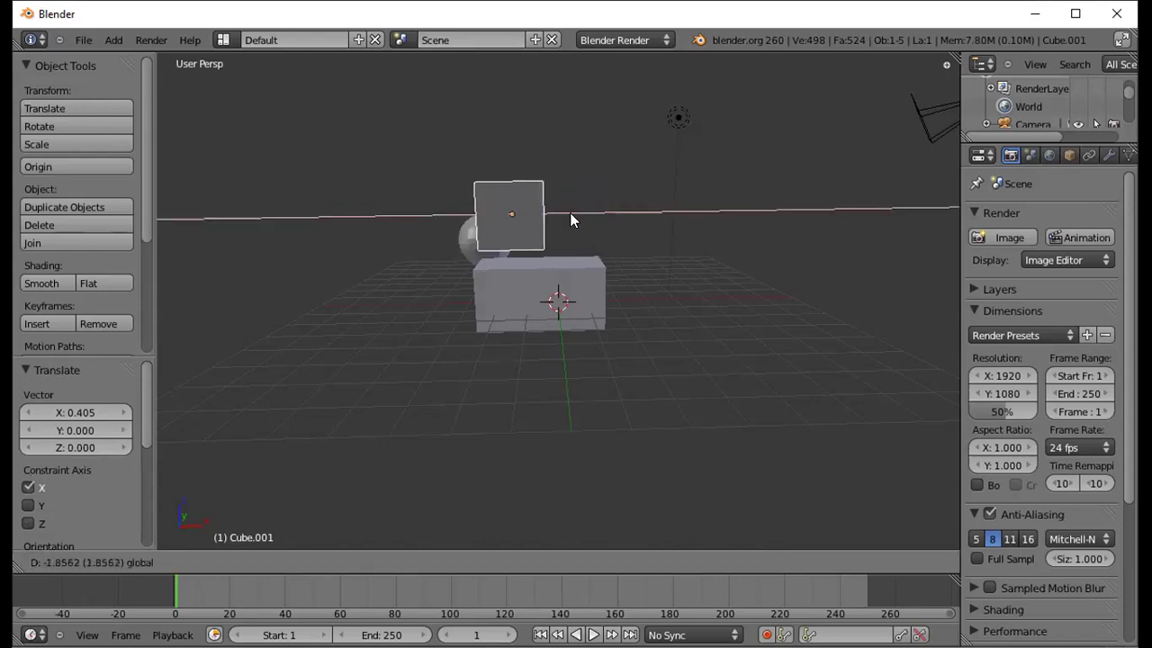
click(630, 217)
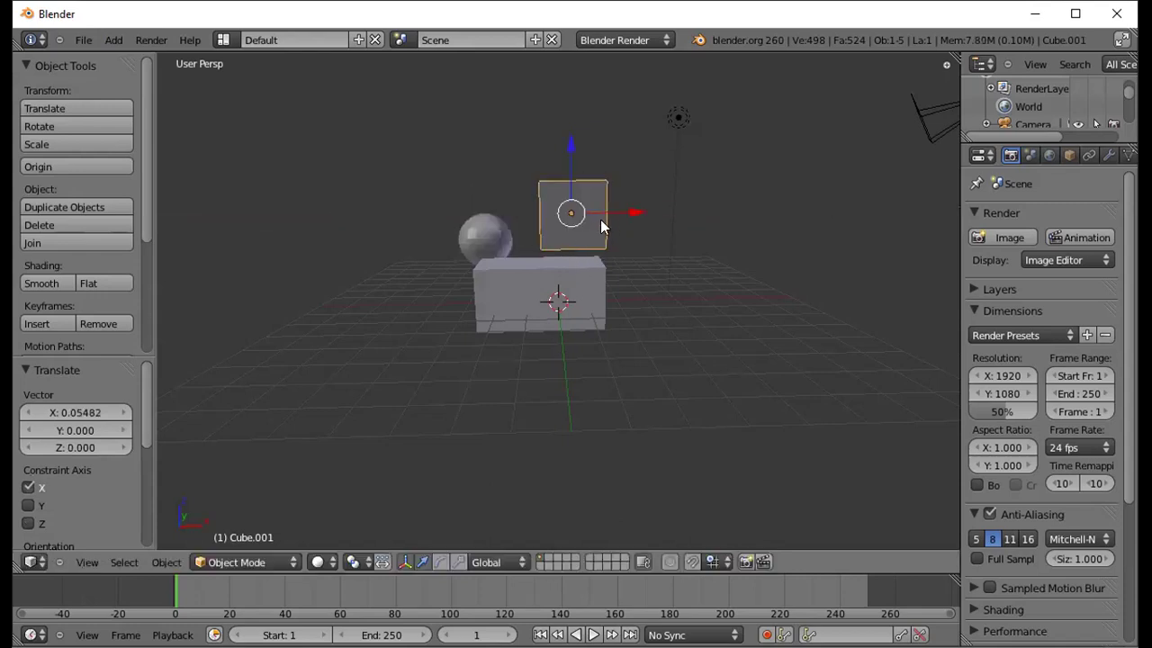
middle_drag(625, 262, 567, 357)
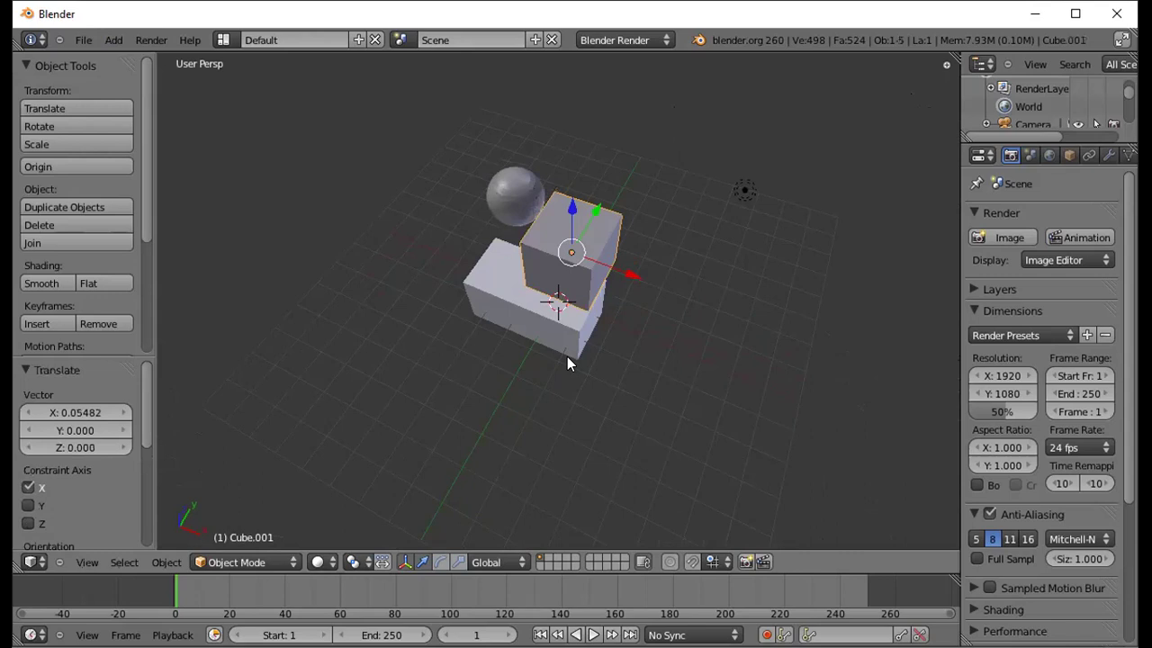
Step: Delete the sphere from the scene
key(x)
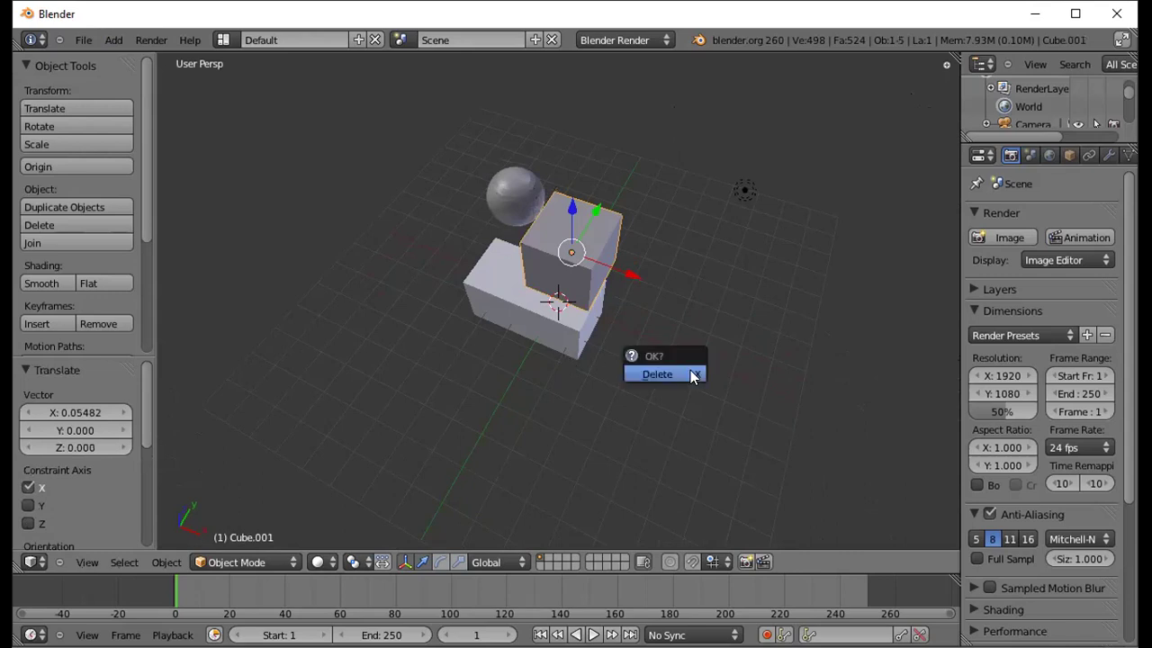
click(726, 264)
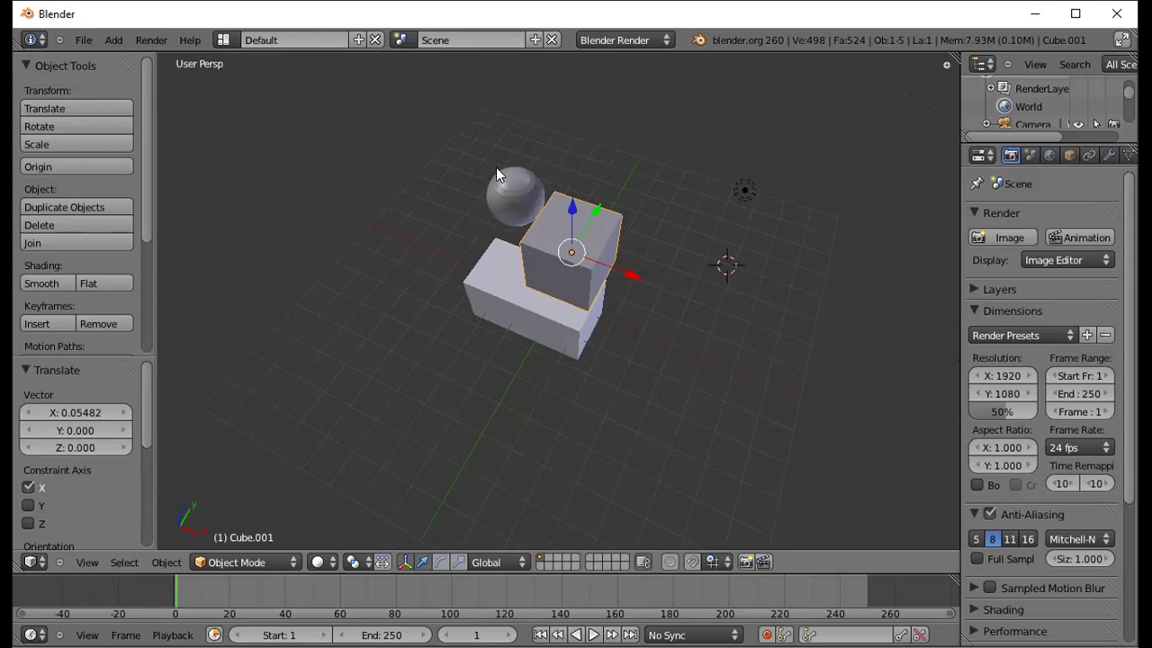
right_click(514, 194)
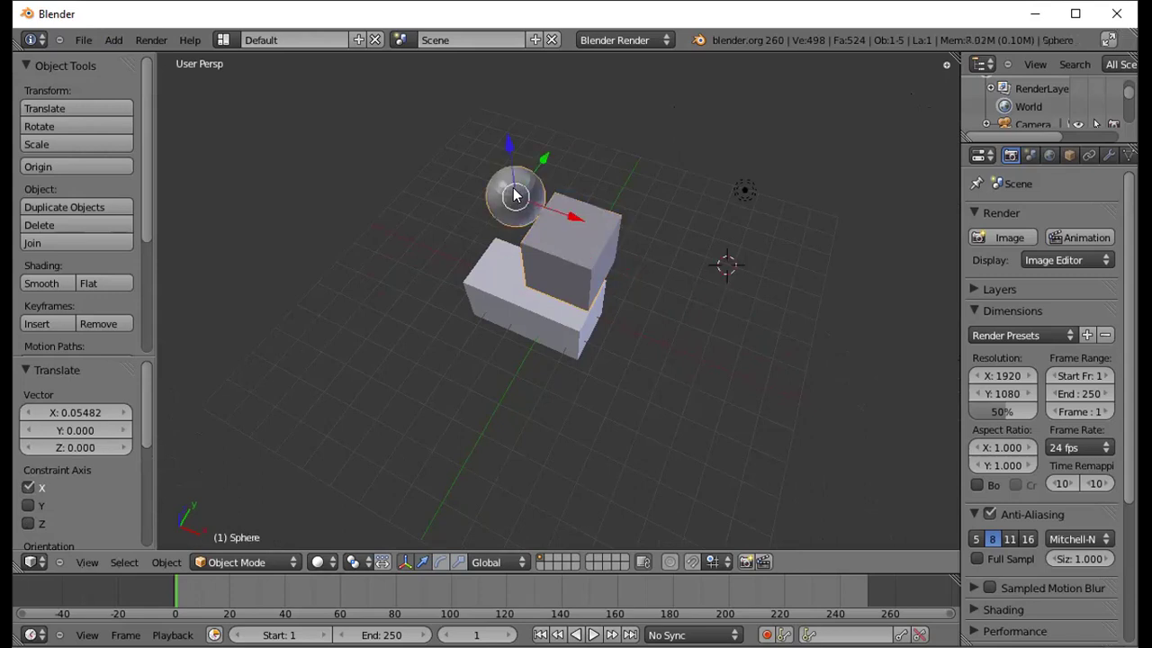
key(x)
click(490, 195)
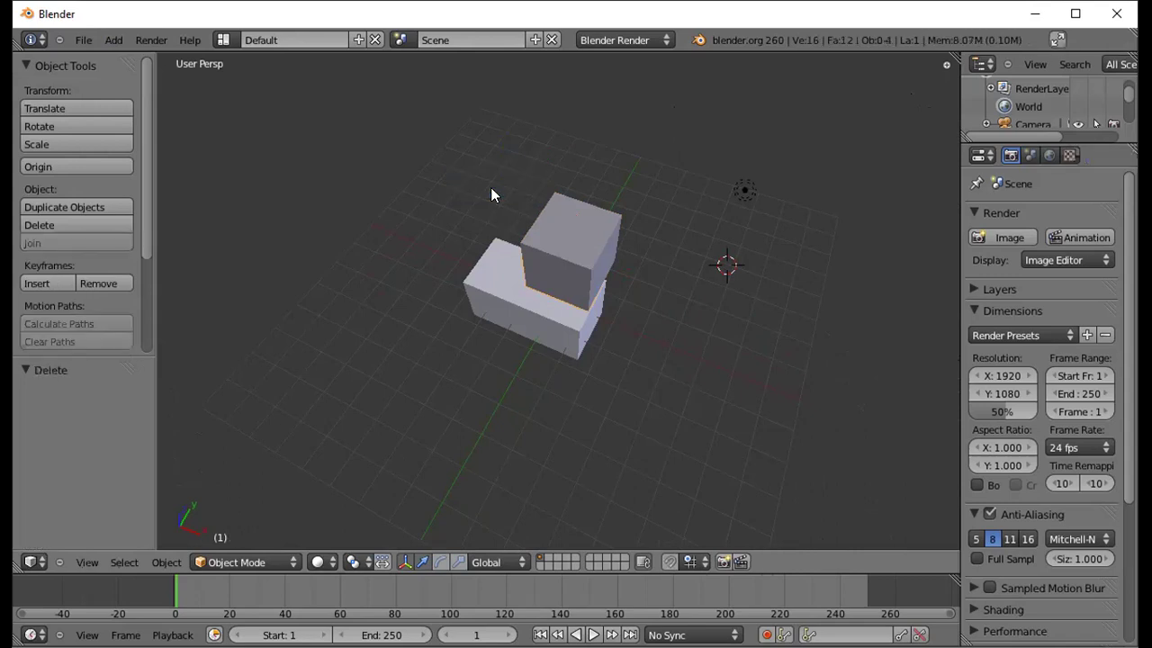
Step: Delete the upper cube Cube.001, leaving only the elongated box
right_click(576, 239)
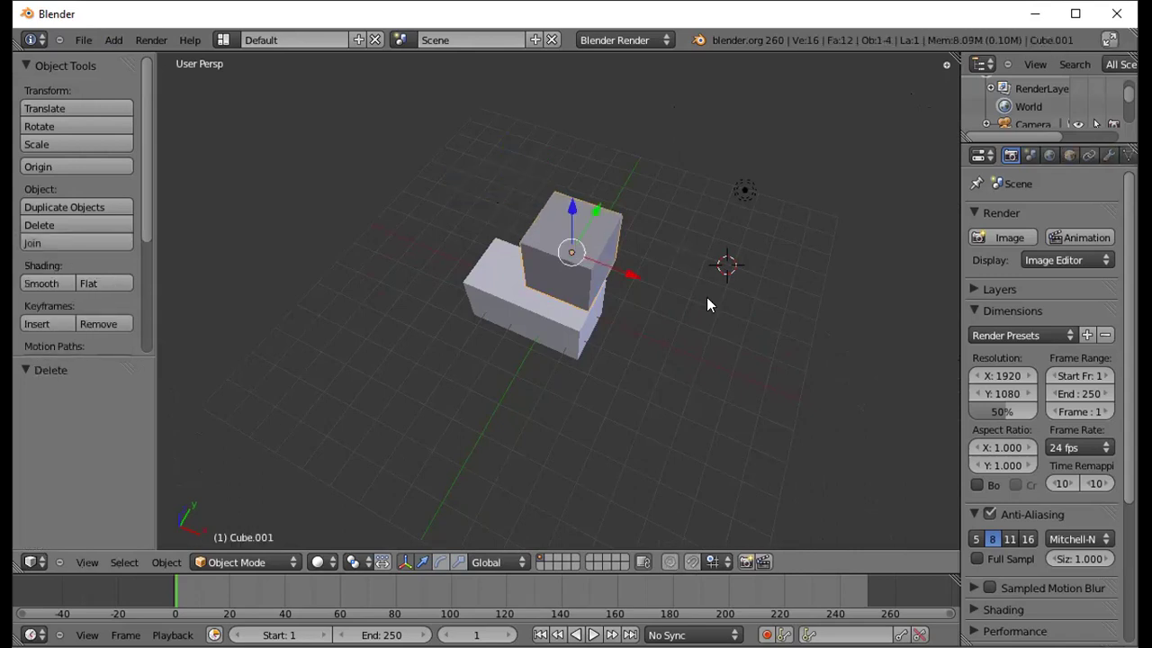
key(x)
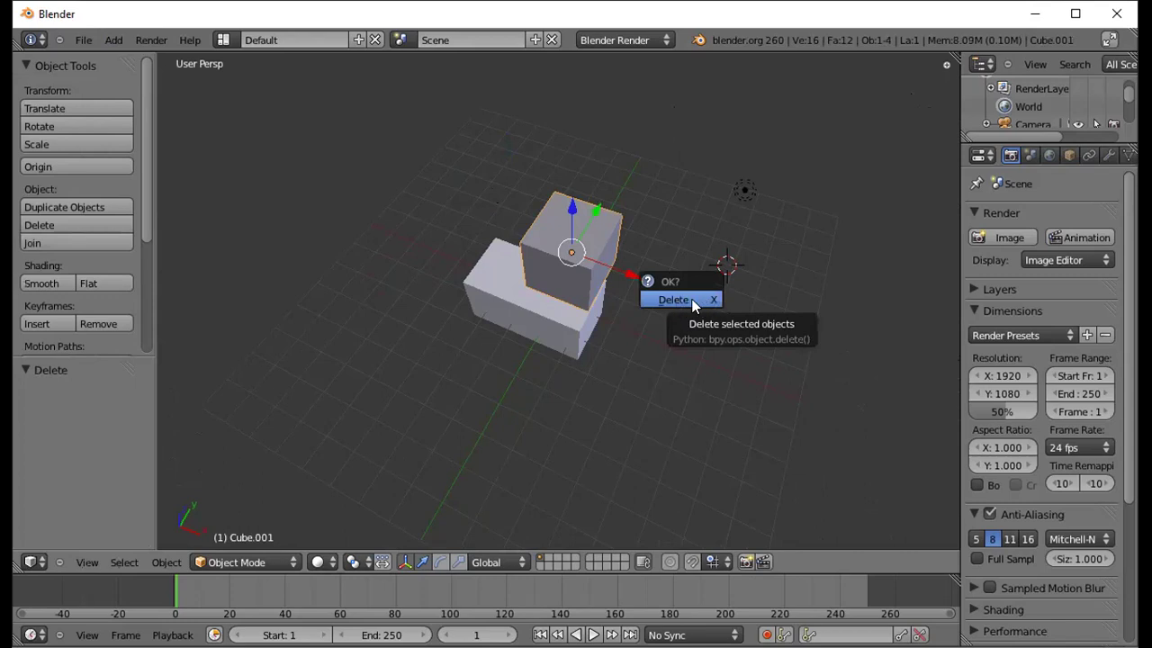
click(693, 300)
mouse_move(621, 331)
middle_down()
mouse_move(615, 311)
mouse_move(694, 349)
middle_up()
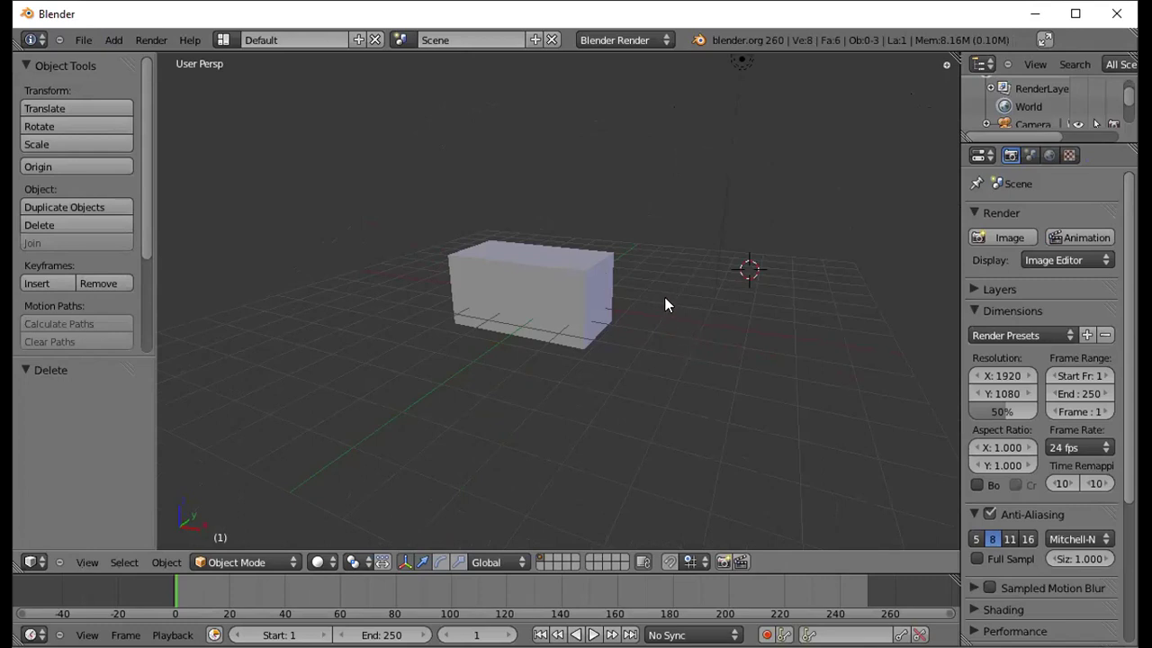
mouse_move(666, 303)
middle_down()
mouse_move(656, 298)
mouse_move(676, 348)
mouse_move(668, 316)
mouse_move(660, 355)
mouse_move(674, 306)
mouse_move(654, 357)
mouse_move(666, 343)
mouse_move(687, 354)
mouse_move(648, 351)
mouse_move(663, 340)
middle_up()
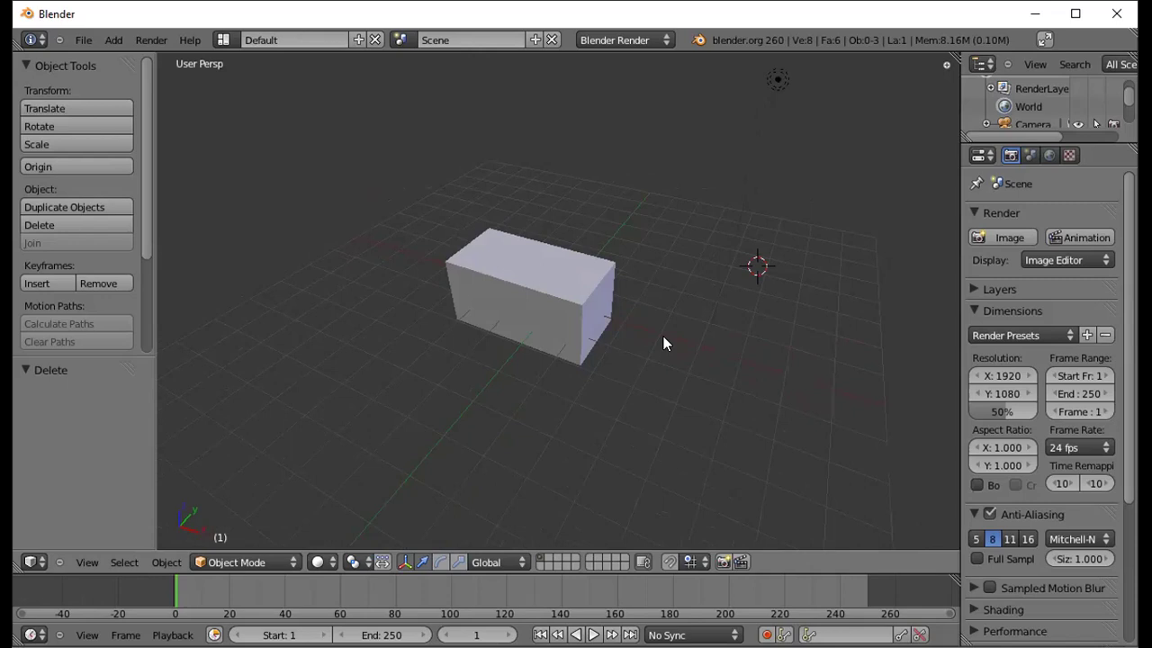
scroll(630, 347, down, 1)
scroll(586, 354, down, 4)
scroll(600, 353, up, 8)
scroll(604, 337, up, 2)
scroll(607, 334, down, 5)
scroll(608, 334, up, 1)
scroll(609, 339, down, 1)
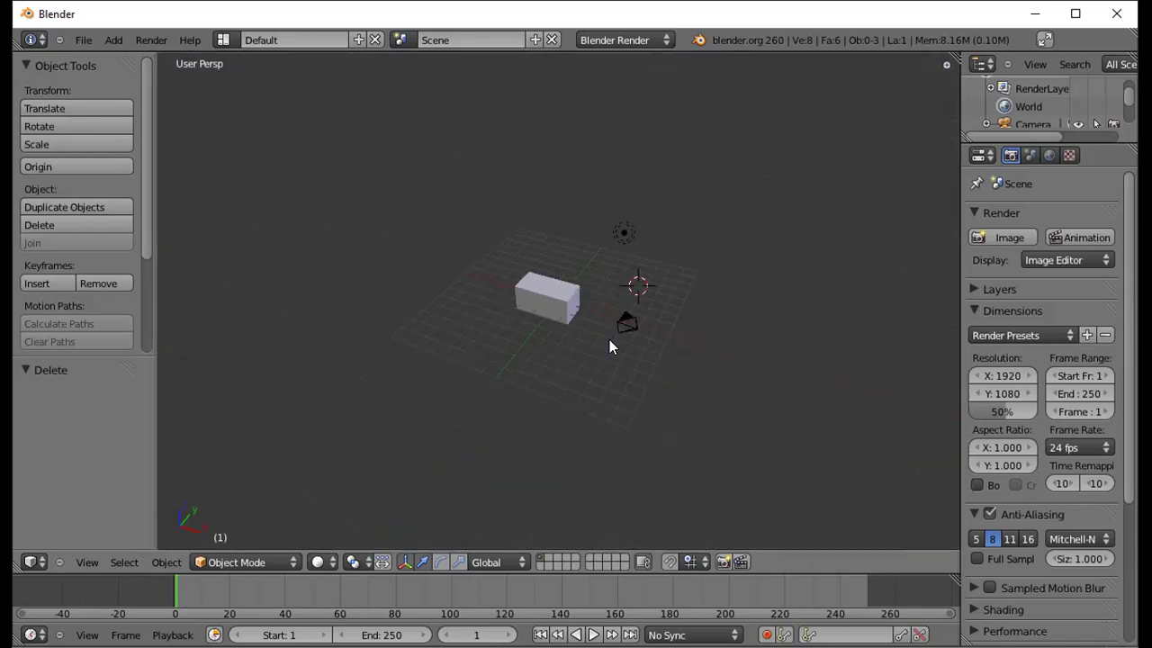
mouse_move(581, 385)
middle_down()
mouse_move(631, 370)
mouse_move(531, 403)
mouse_move(545, 388)
mouse_move(603, 399)
middle_up()
mouse_move(582, 359)
middle_down()
mouse_move(566, 339)
mouse_move(513, 355)
middle_up()
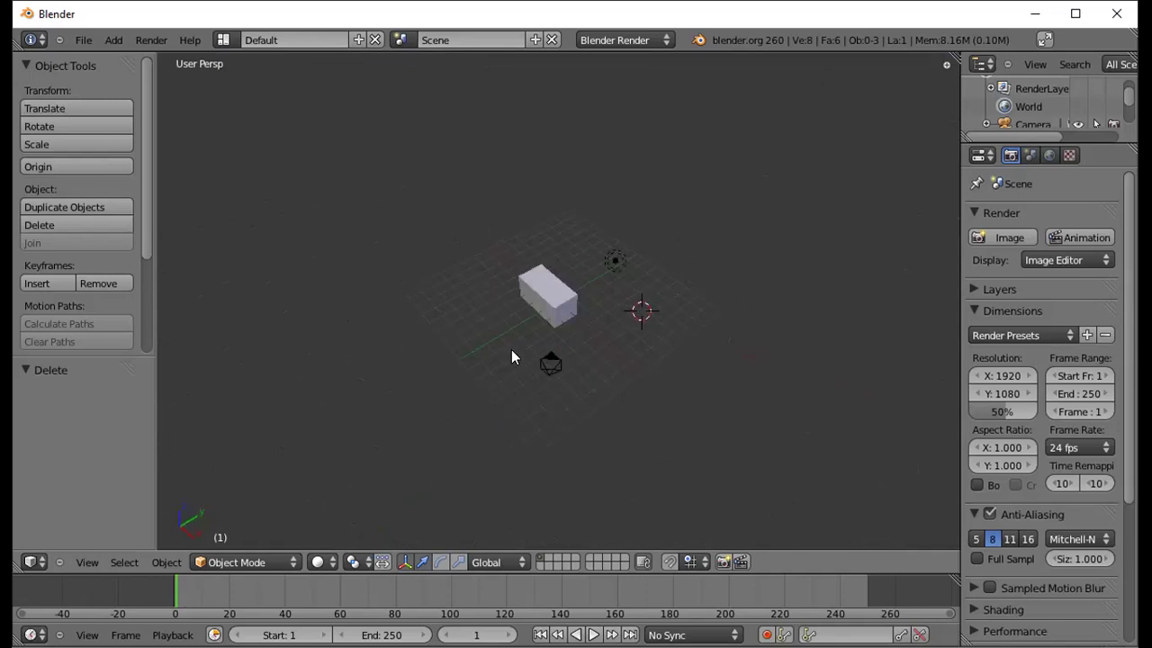
scroll(553, 360, up, 5)
middle_drag(622, 380, 622, 394)
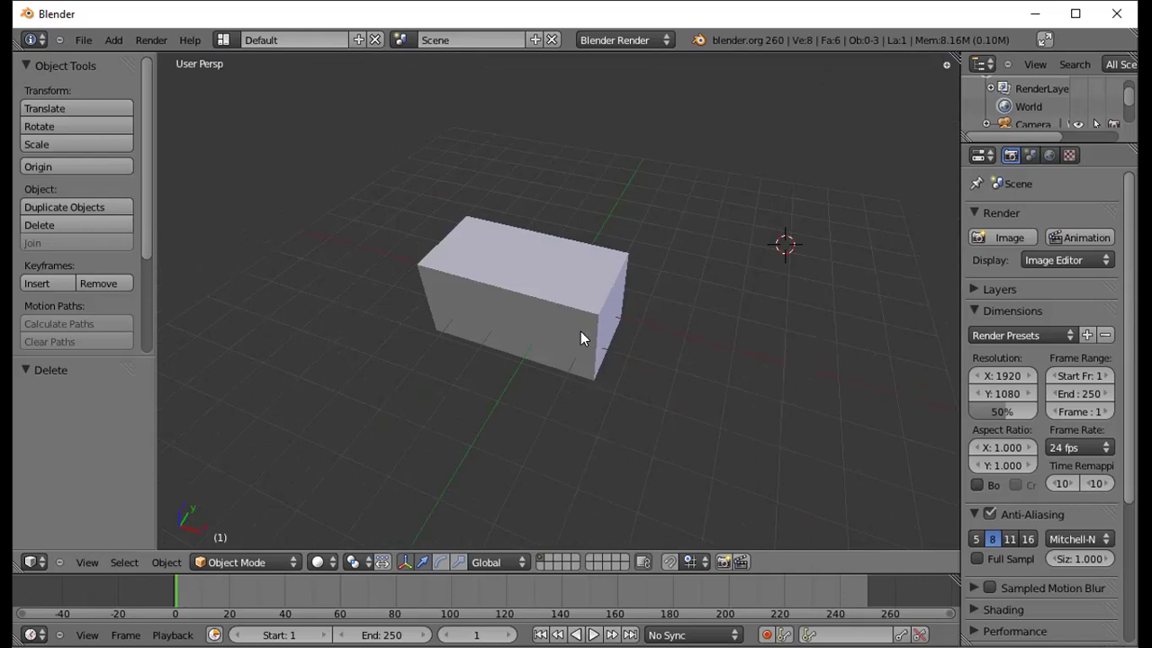
Step: Rotate the elongated box 45° about X (R X 45) and inspect it from several angles
right_click(540, 279)
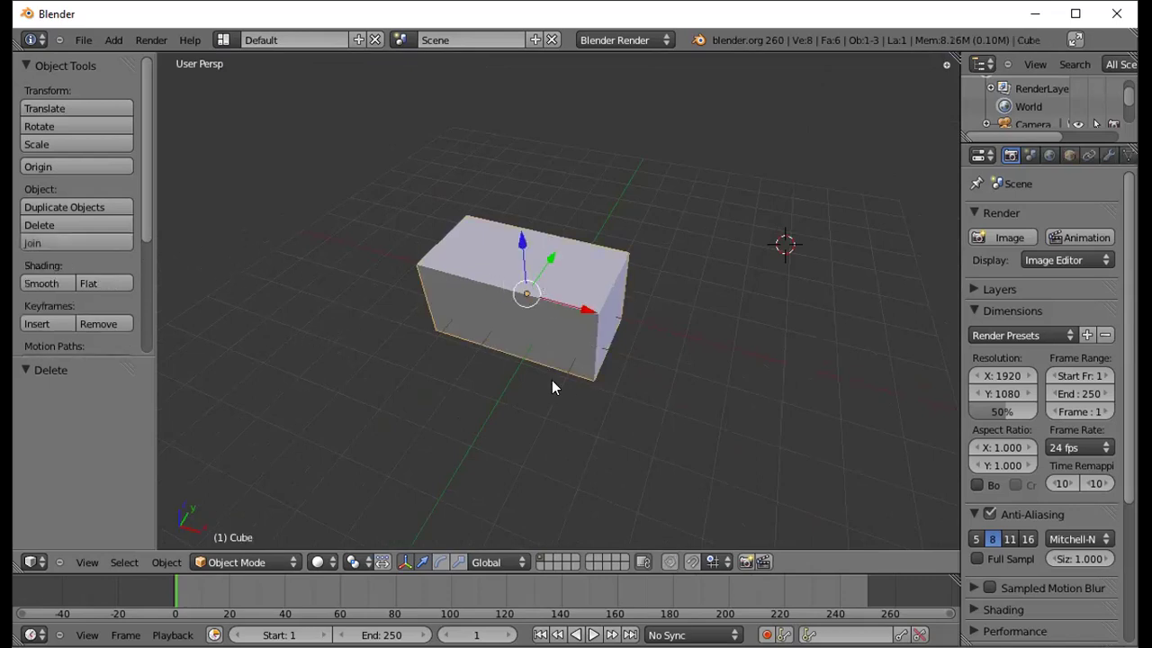
key(r)
key(x)
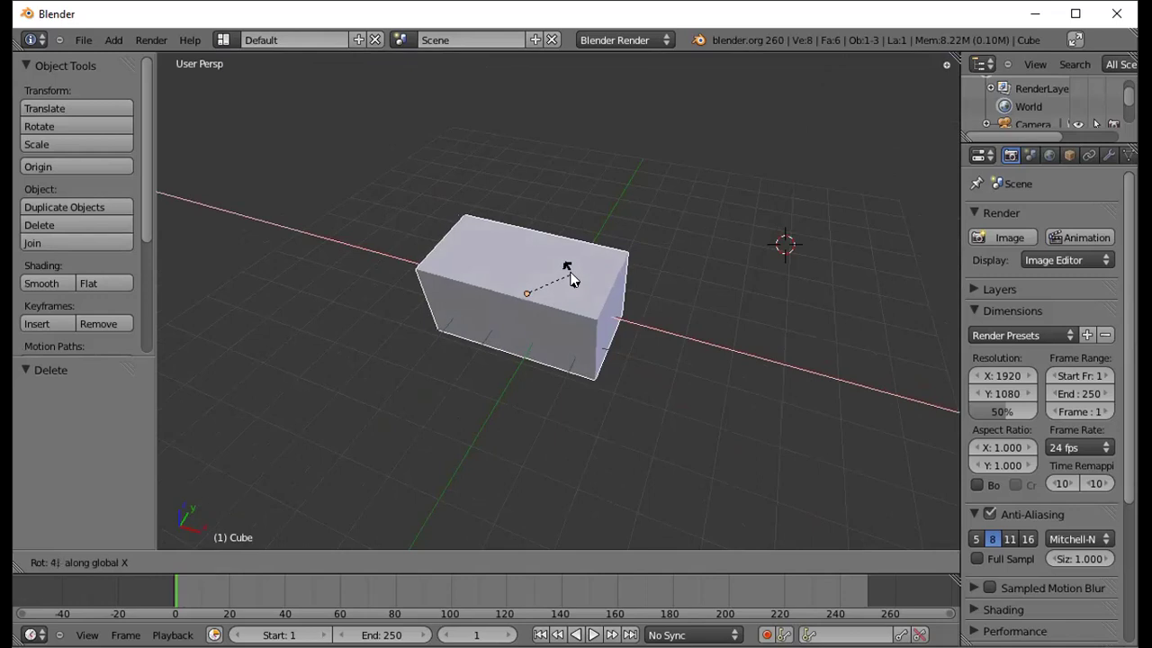
text(45)
key(Return)
middle_drag(615, 345, 515, 288)
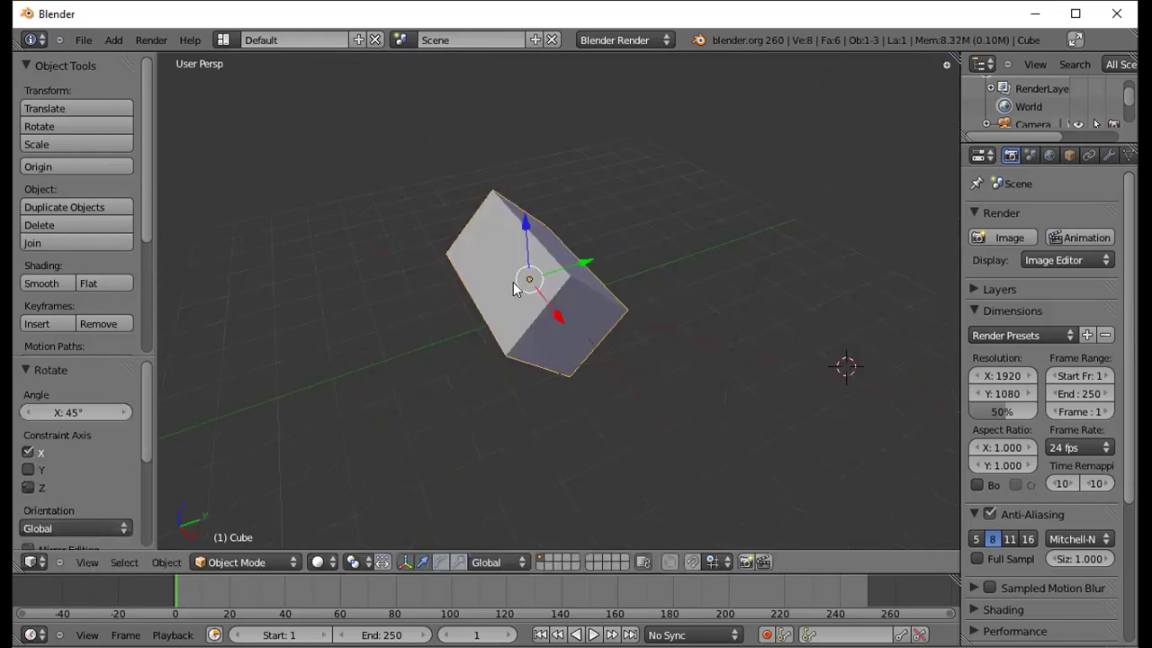
middle_drag(501, 246, 614, 340)
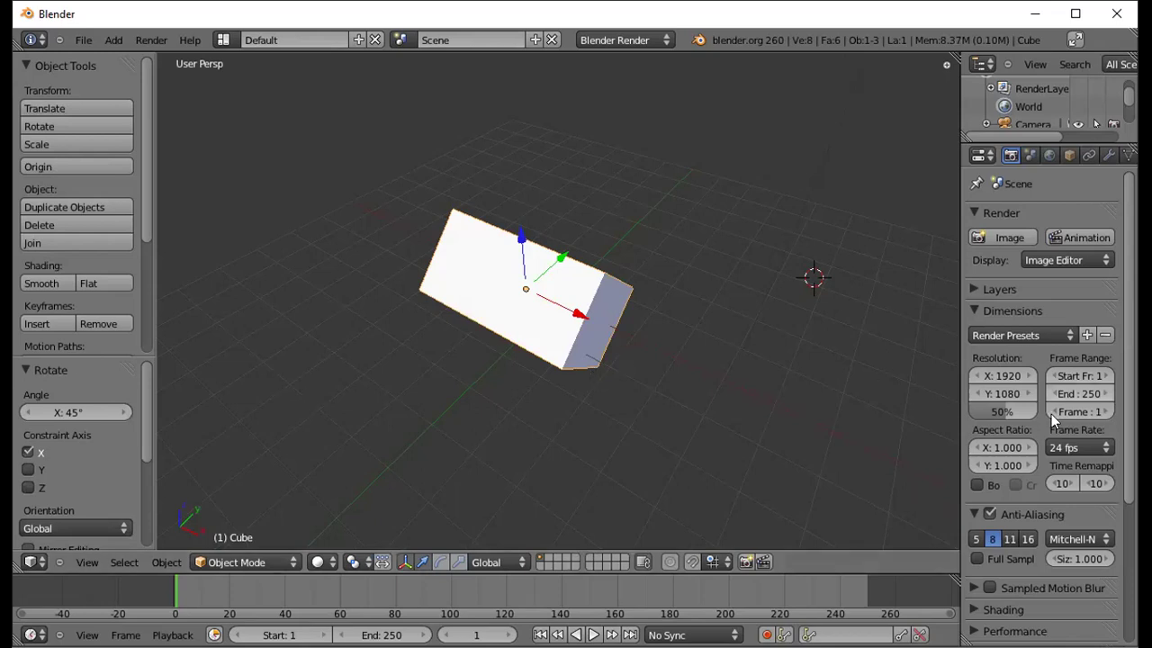
scroll(1034, 410, down, 5)
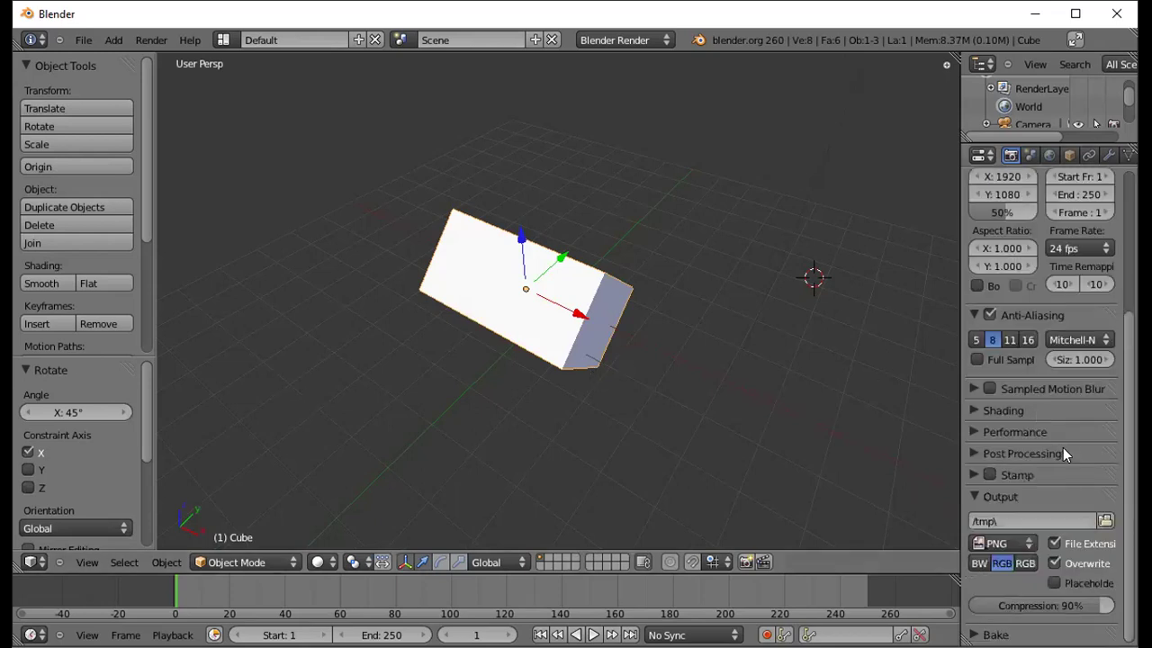
scroll(1063, 448, up, 5)
scroll(881, 297, down, 1)
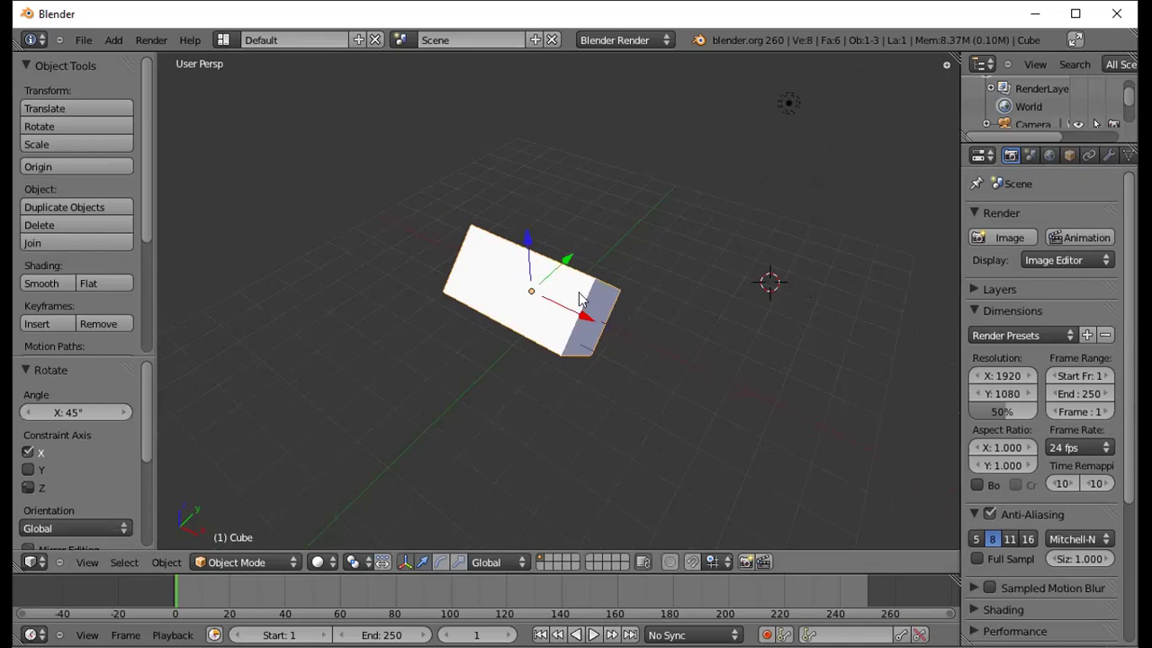
scroll(282, 235, up, 1)
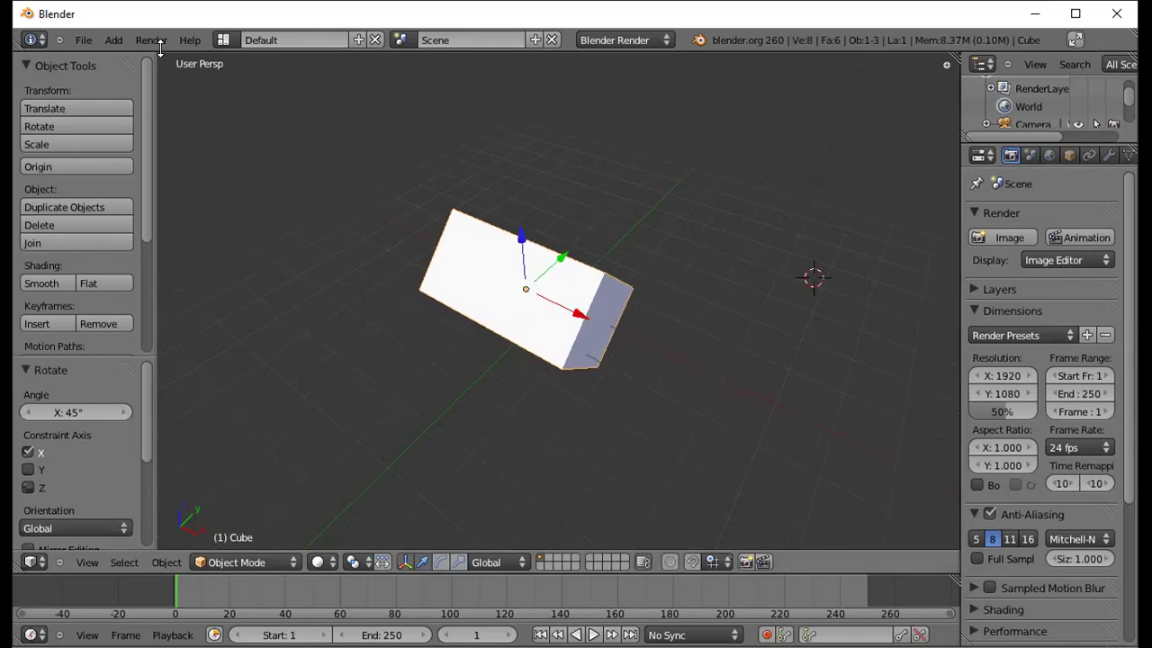
Step: Add a Bezier curve and shift it −1.537 along Y beside the tilted box
click(114, 41)
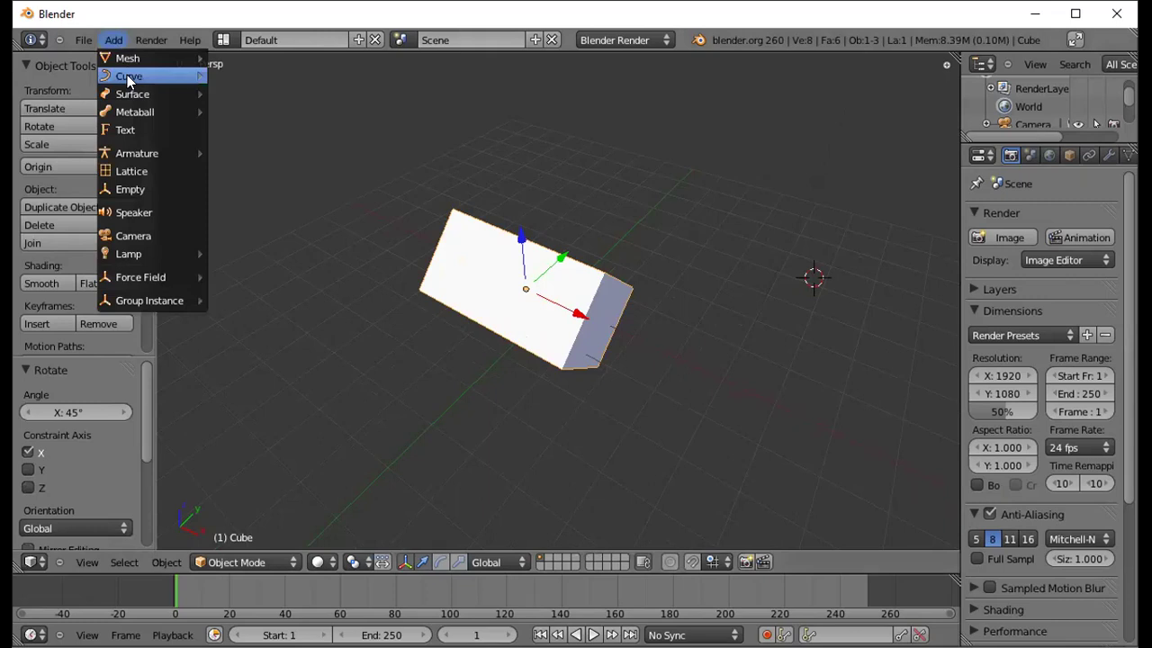
mouse_move(129, 77)
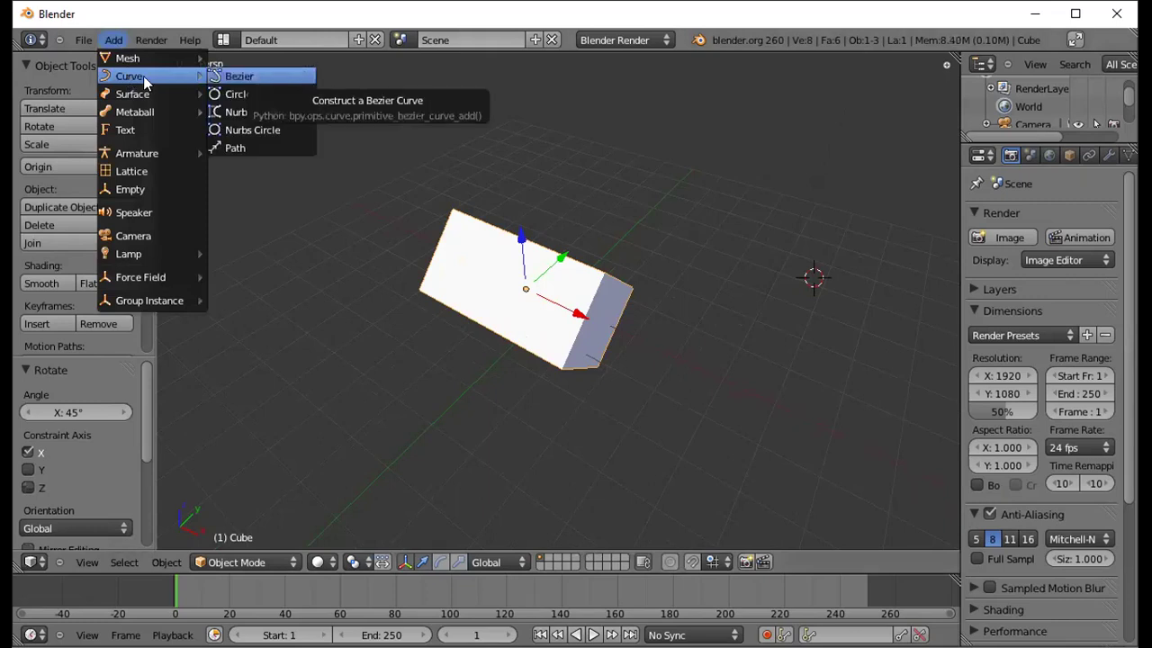
key(Down)
key(Down)
key(Down)
key(Up)
key(Up)
key(Up)
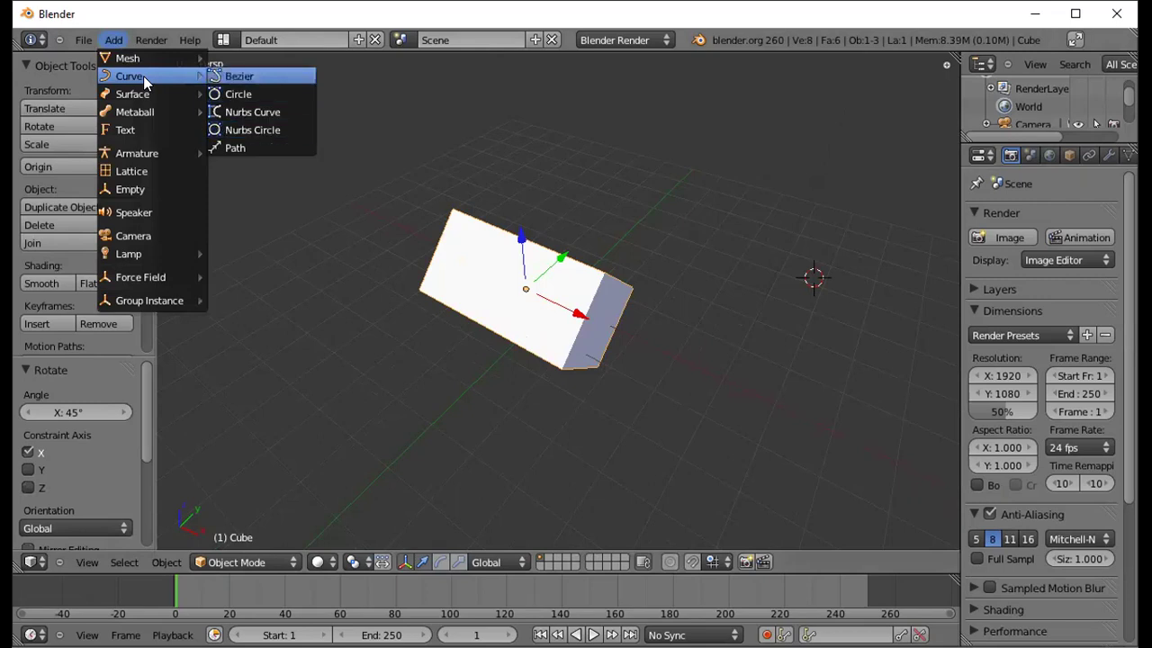
key(Return)
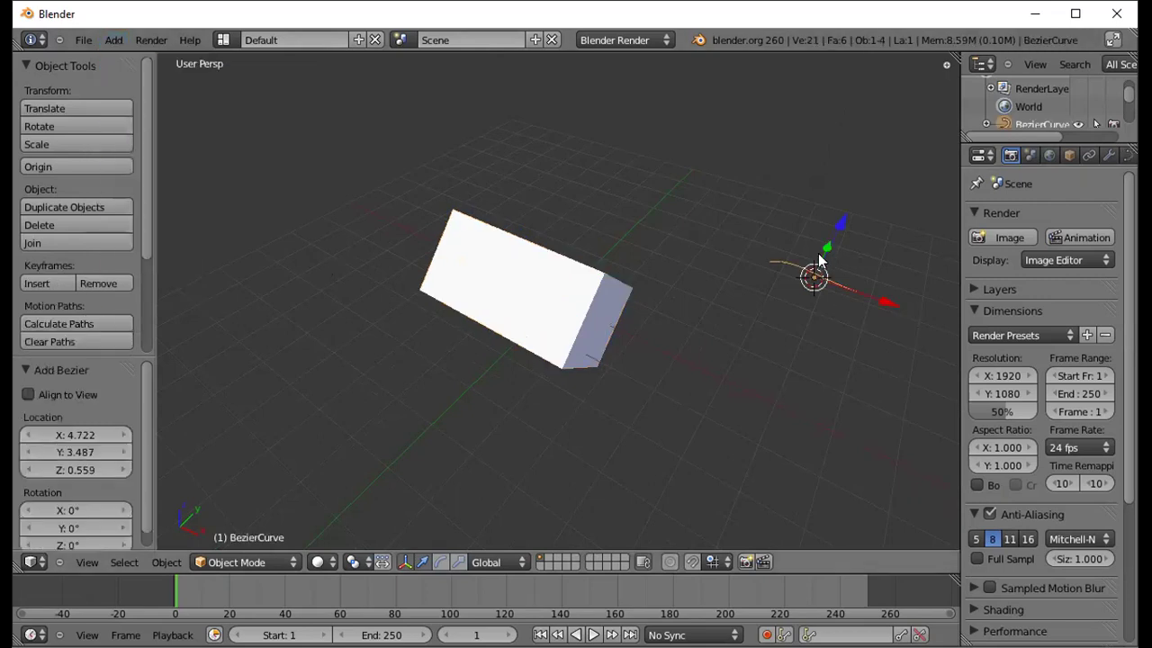
drag(819, 251, 577, 424)
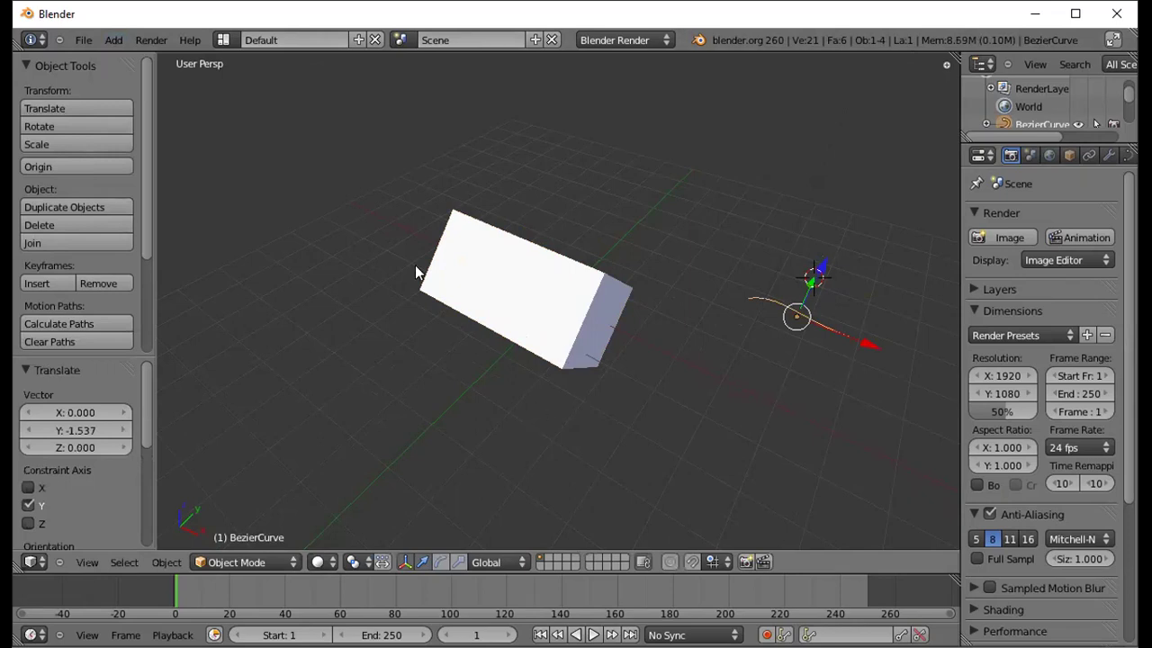
Step: Add a 3D Text object and place it next to the tilted box's lower end
click(121, 42)
mouse_move(136, 112)
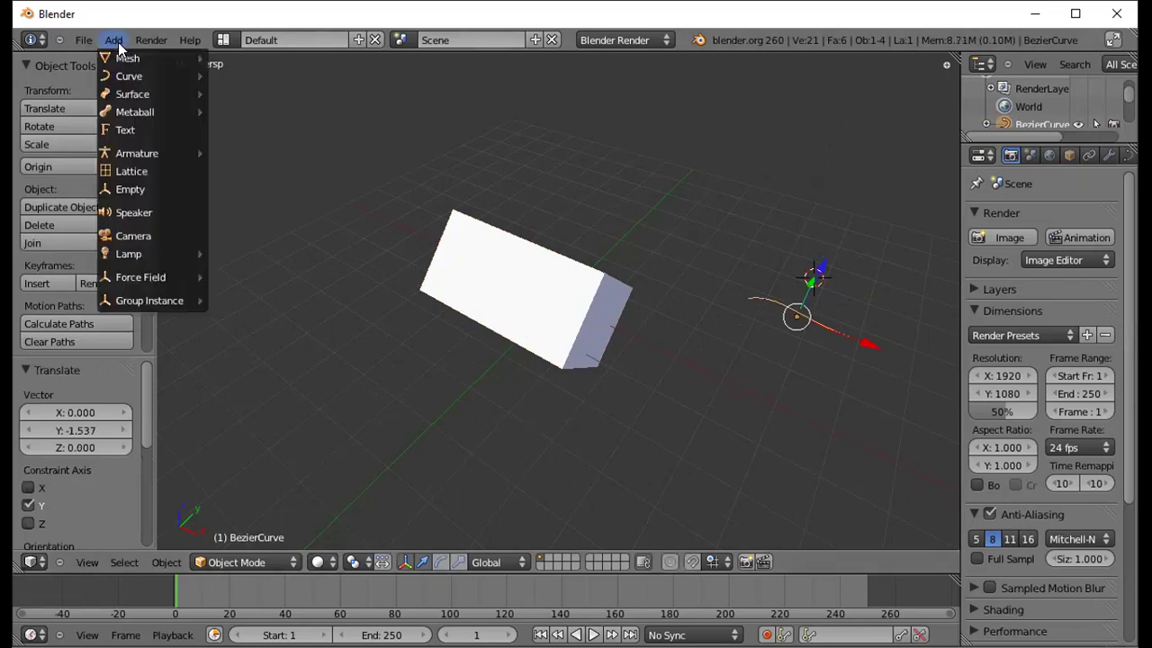
click(148, 130)
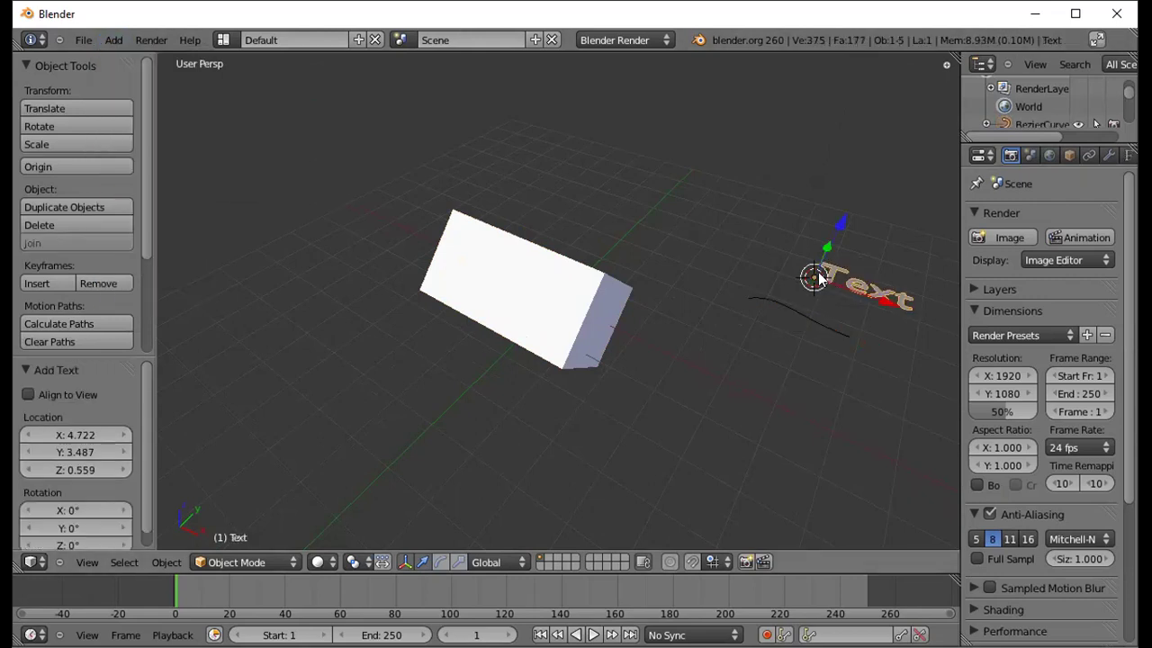
key(g)
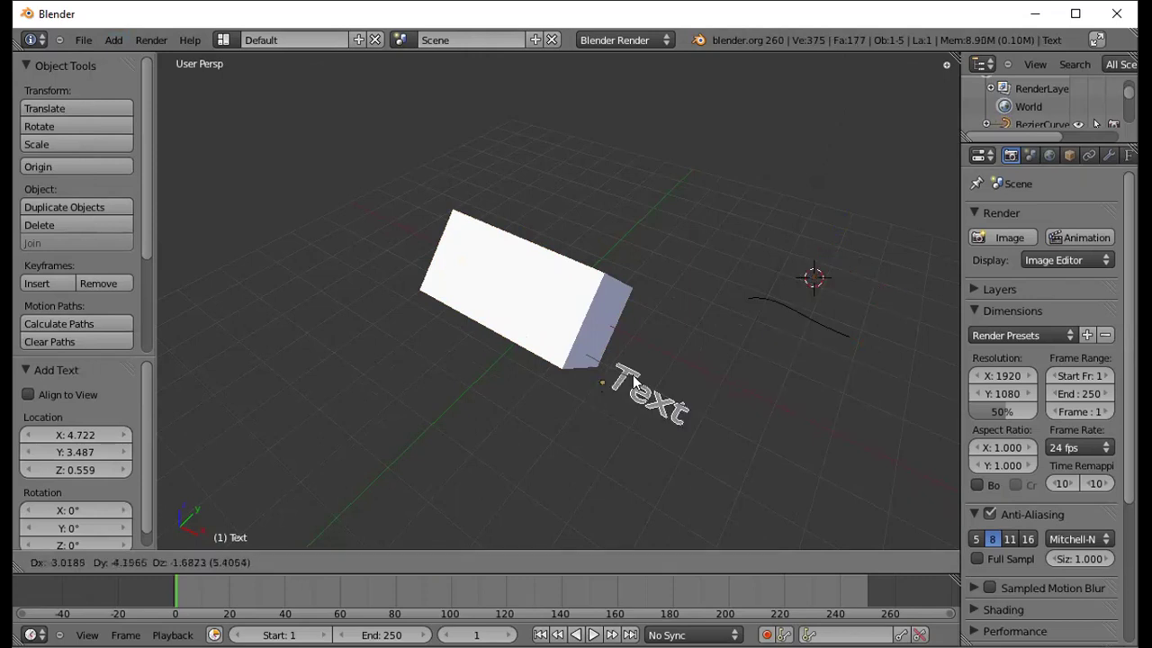
click(633, 378)
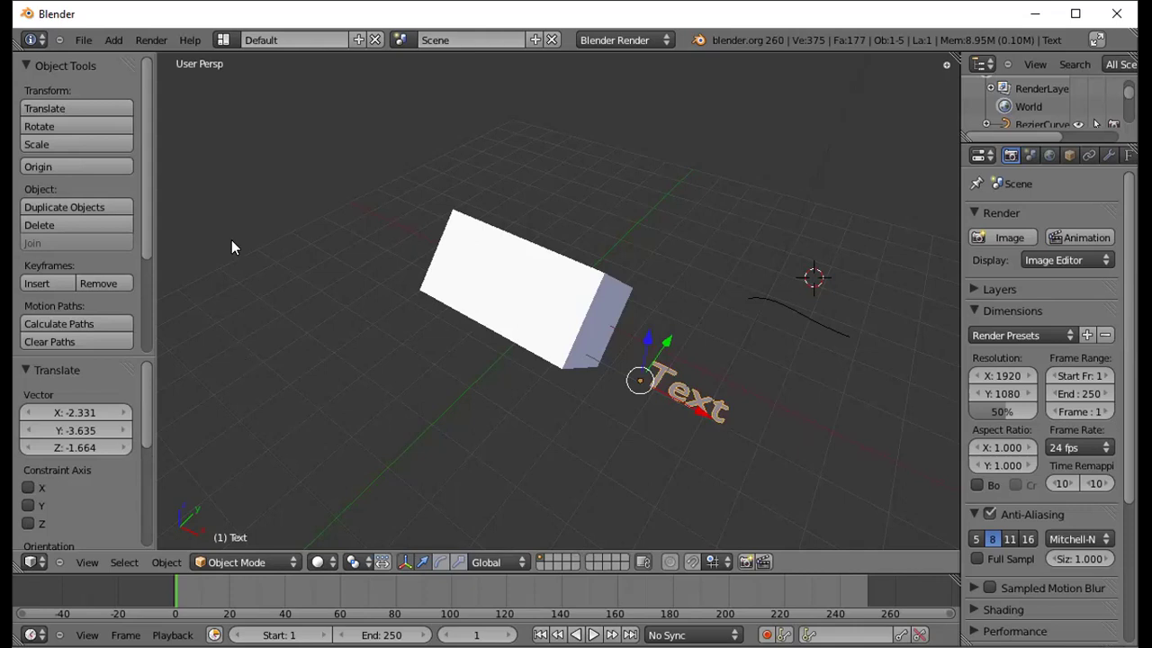
scroll(80, 409, down, 1)
scroll(80, 409, down, 4)
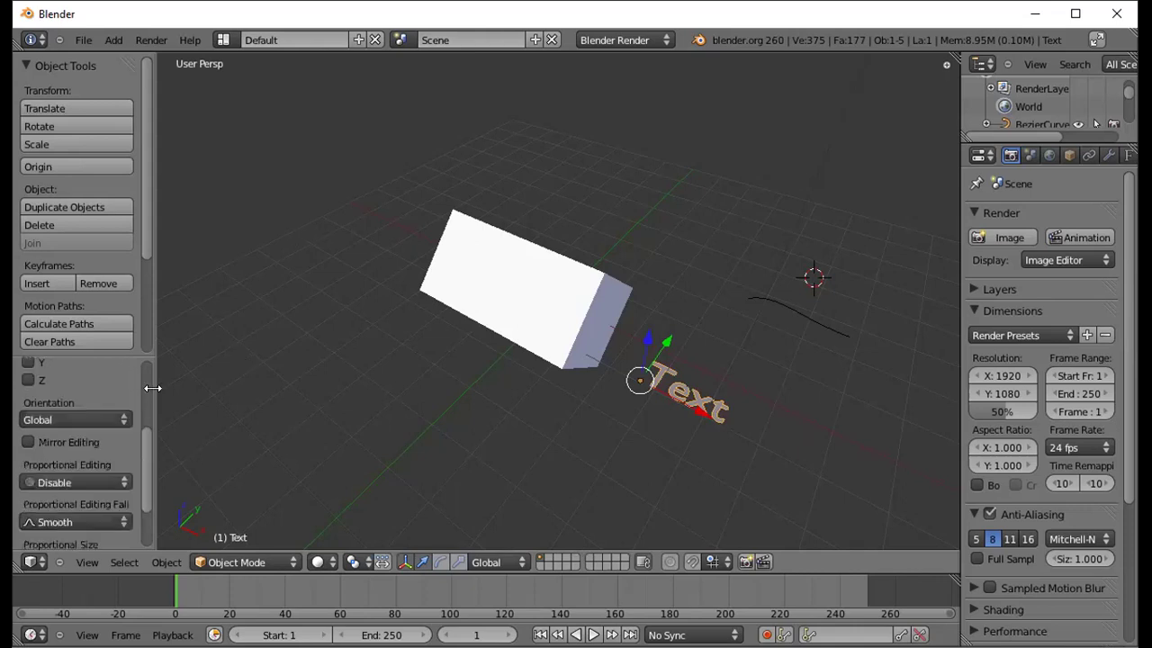
scroll(120, 401, down, 1)
scroll(120, 401, up, 1)
scroll(378, 558, up, 2)
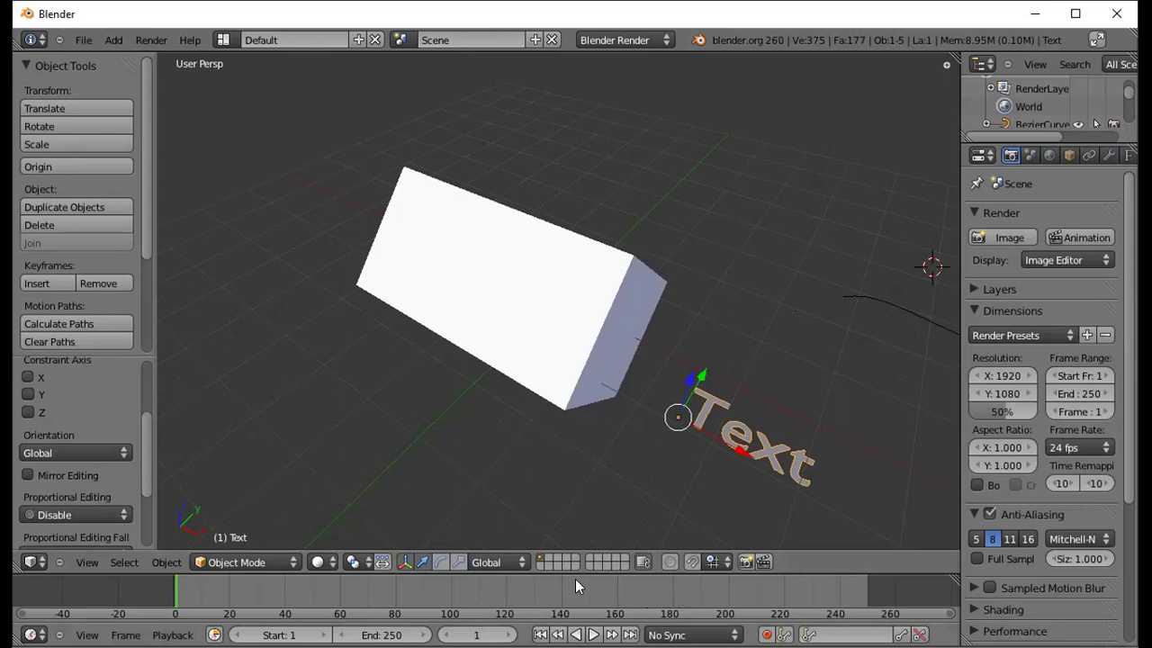
Step: Select the box and shift it up and to the right at frame 1
right_click(526, 304)
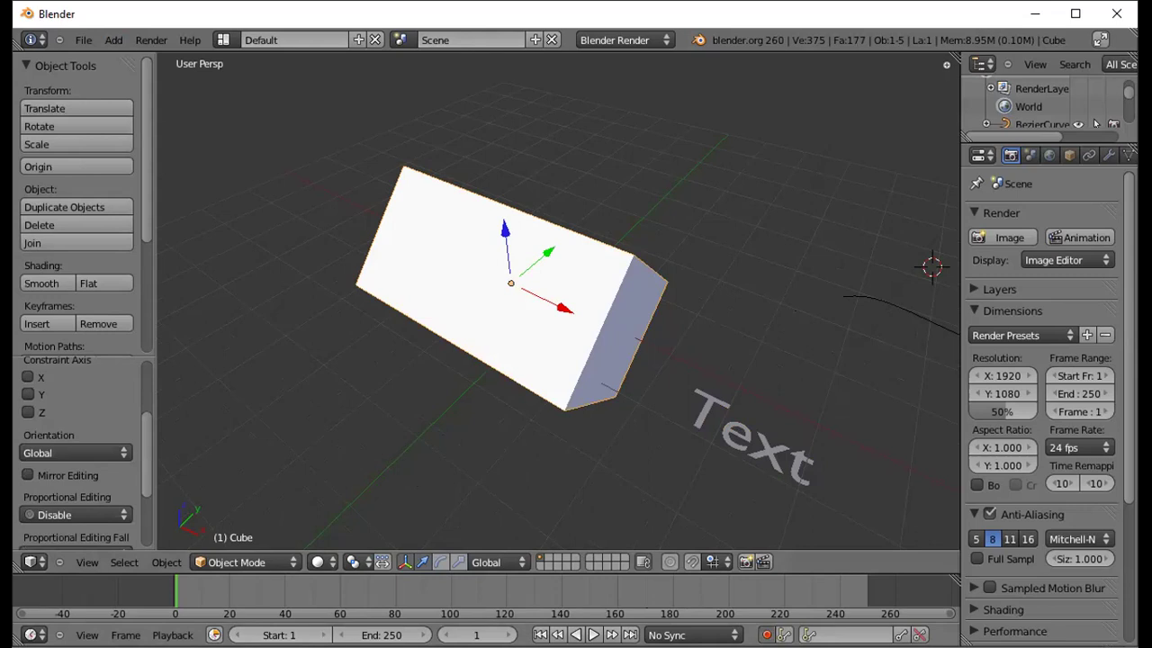
key(g)
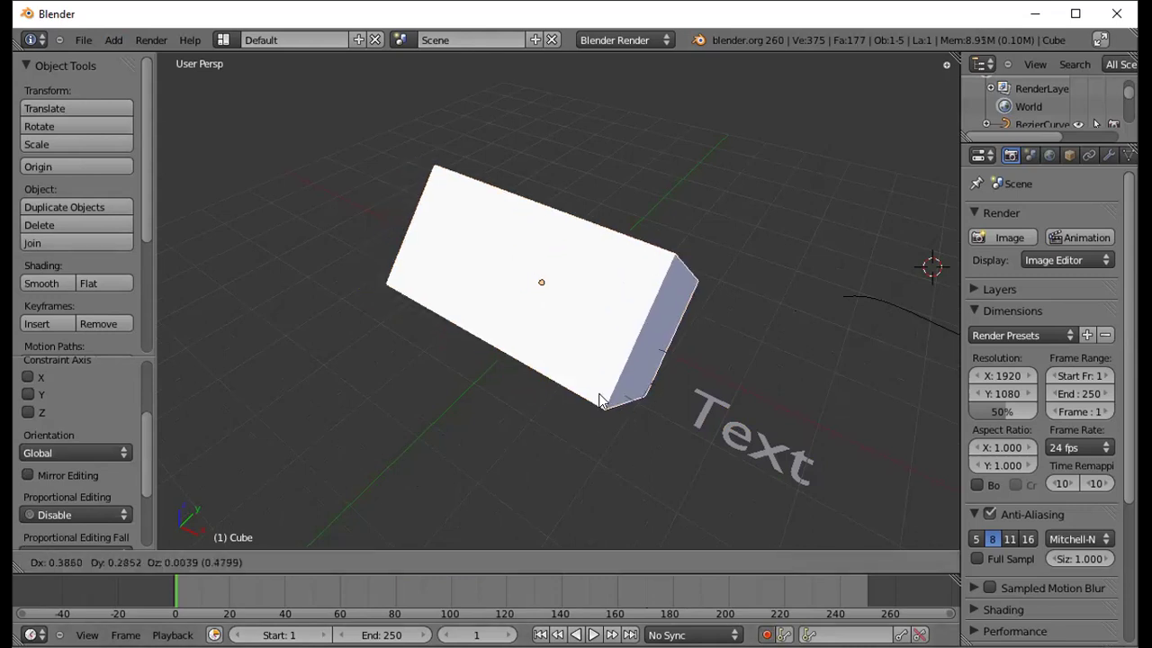
drag(601, 401, 675, 378)
click(676, 383)
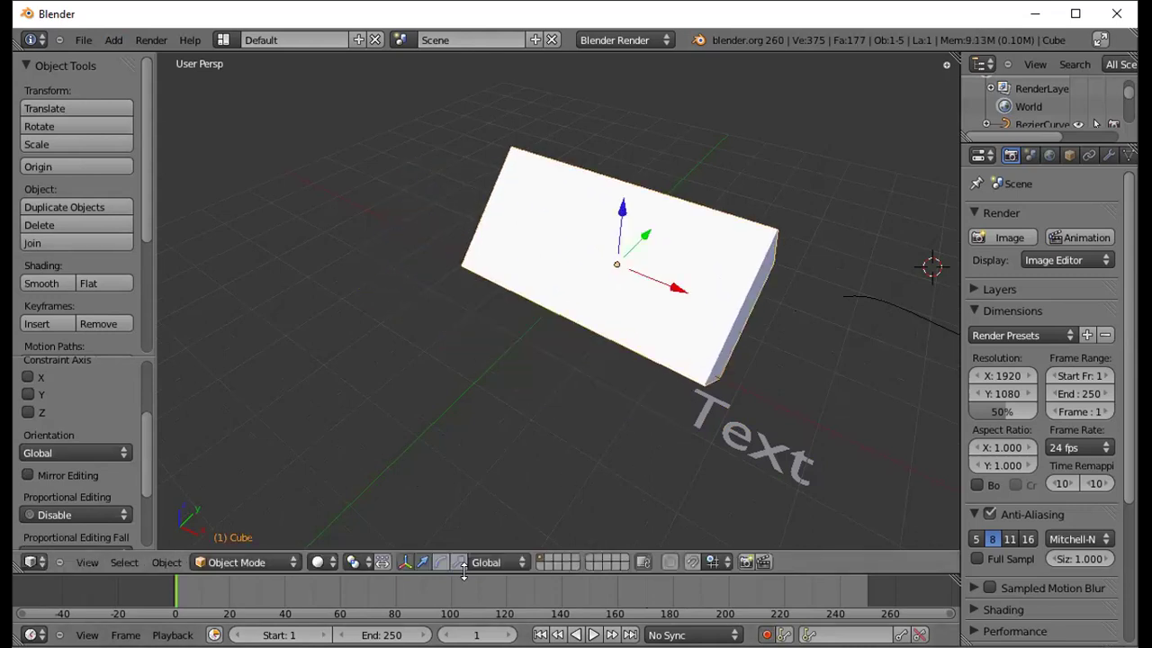
Step: At frame 21, move the box to the left, then back up and right
drag(180, 590, 232, 590)
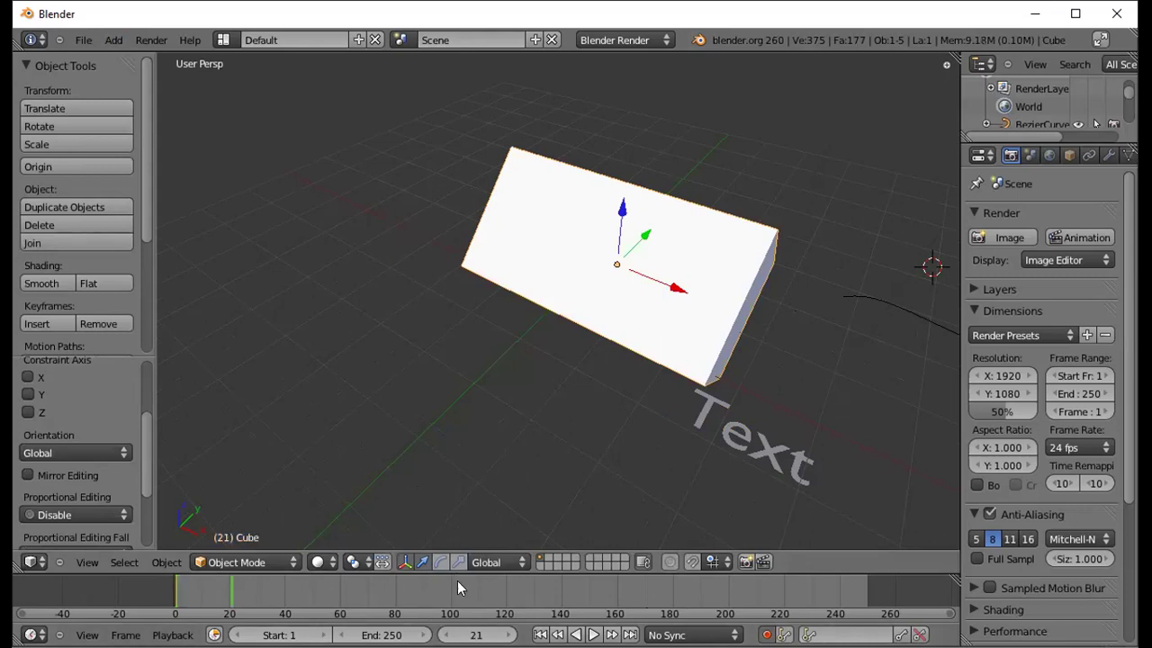
key(g)
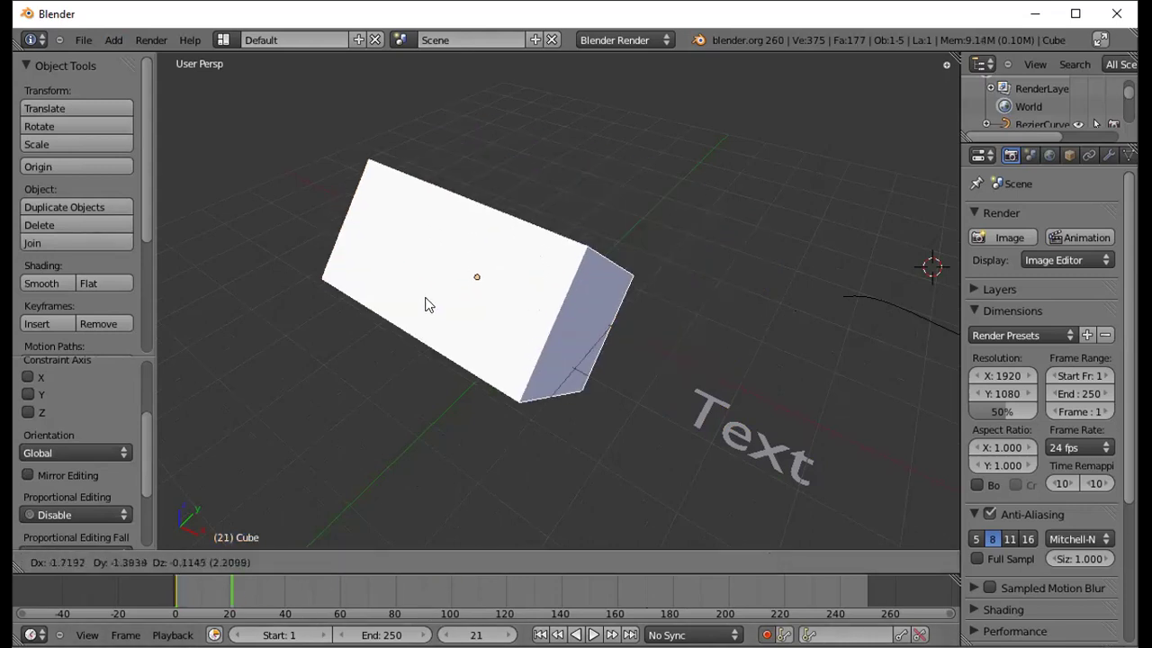
click(442, 288)
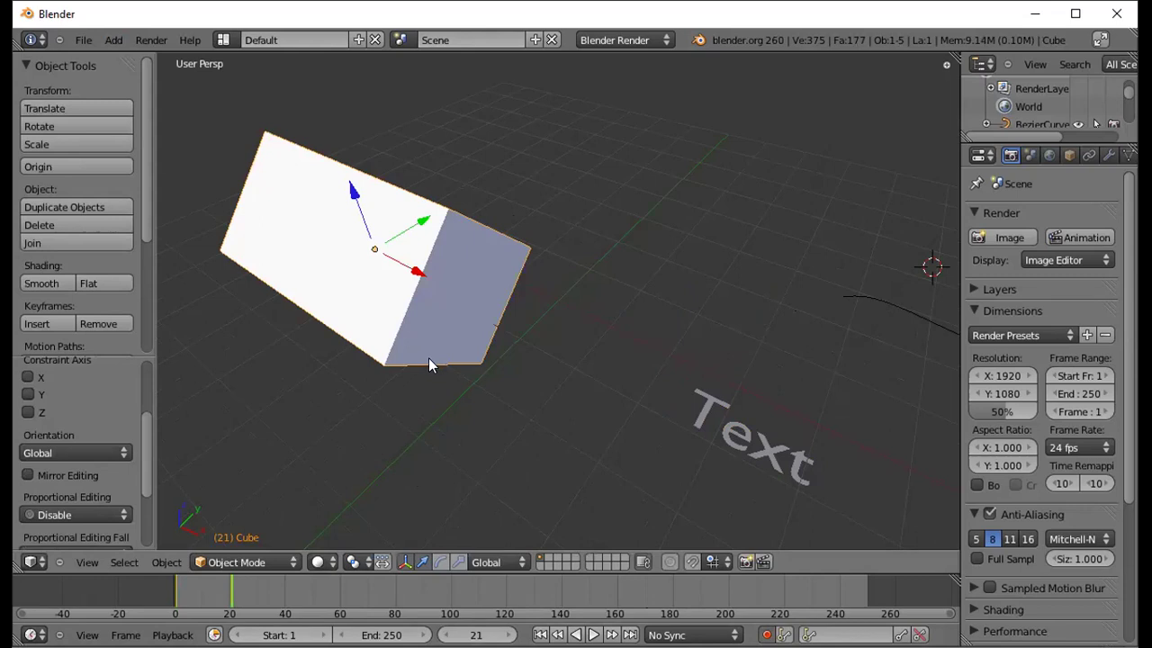
key(g)
click(636, 342)
Step: At frame 53, keyframe the box, then rotate it and scale it up
drag(225, 592, 321, 594)
key(g)
key(x)
click(611, 254)
key(r)
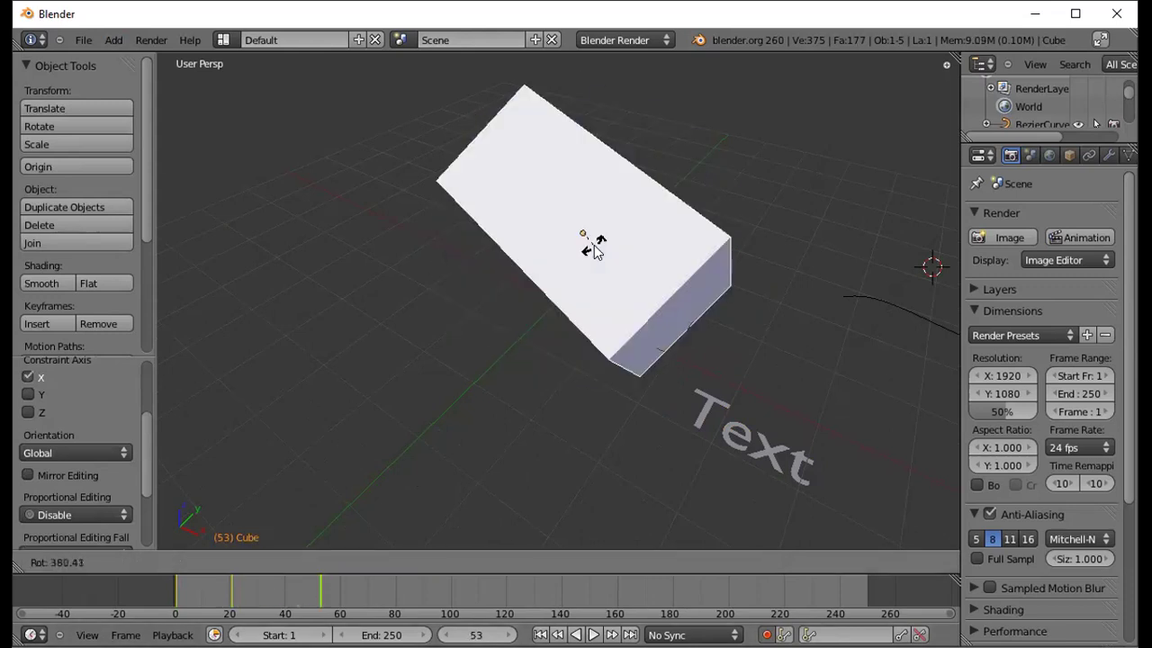
click(594, 244)
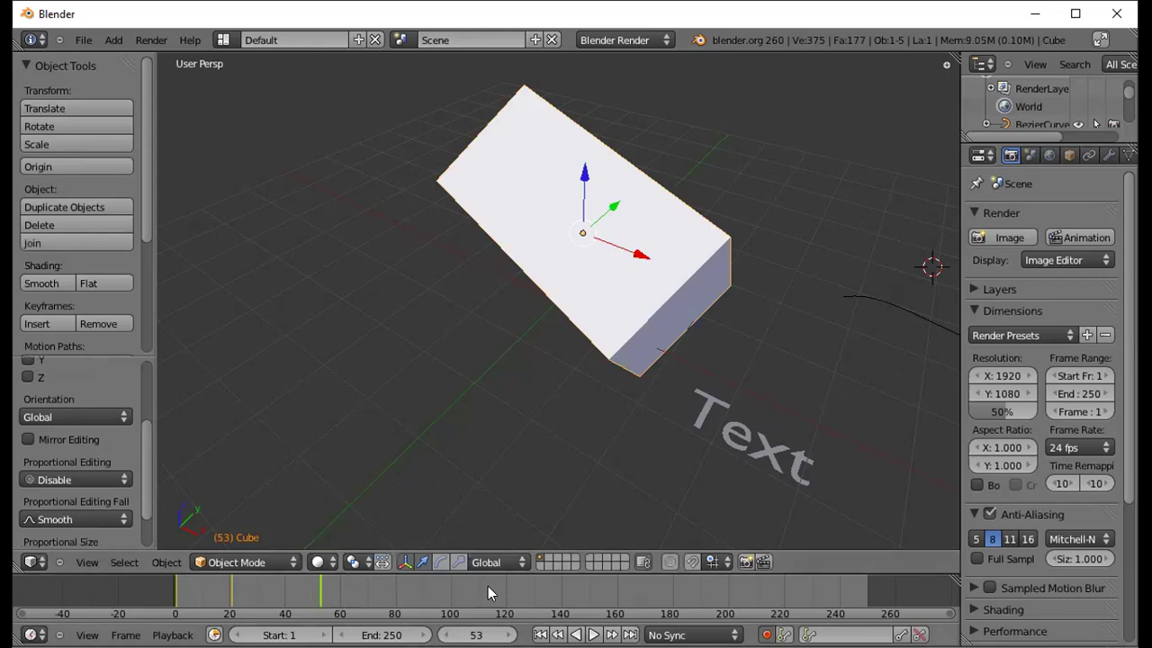
key(r)
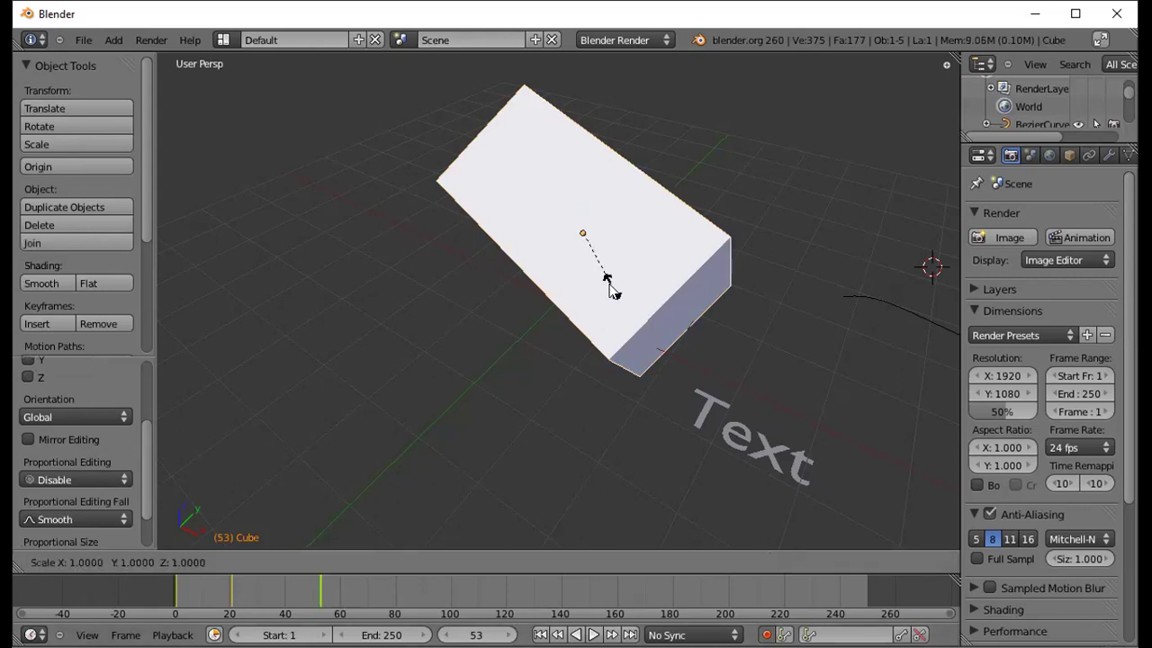
click(614, 292)
key(s)
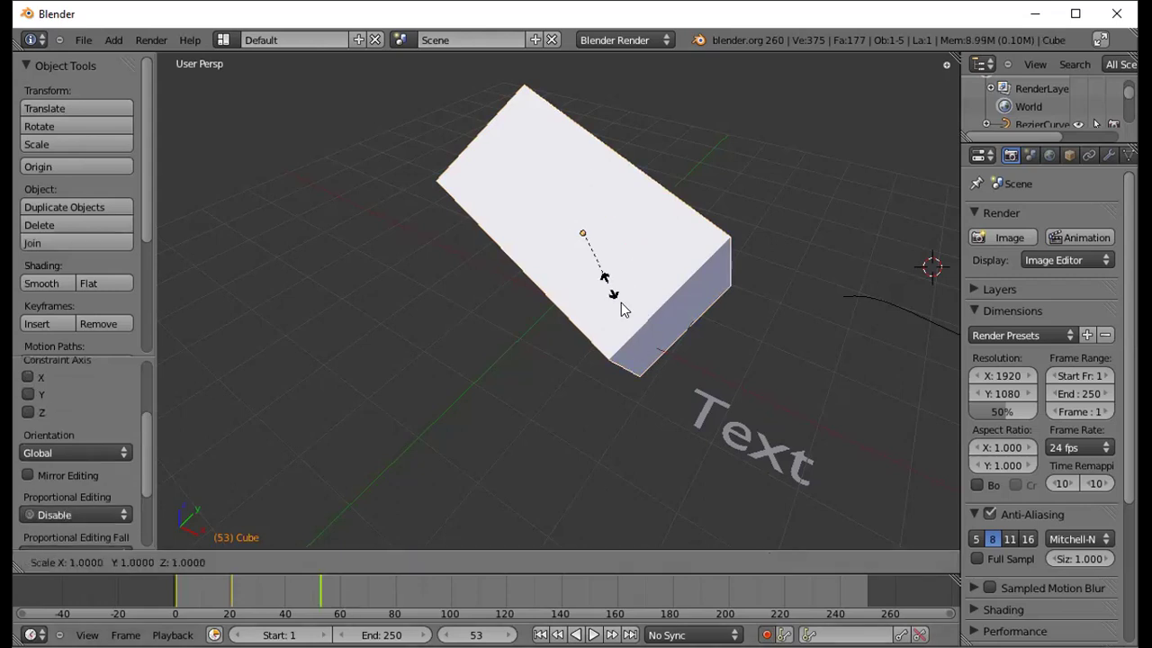
click(627, 306)
Step: Go to frame 72, leave the box unchanged, and start playing the animation
drag(322, 589, 372, 593)
key(s)
key(Escape)
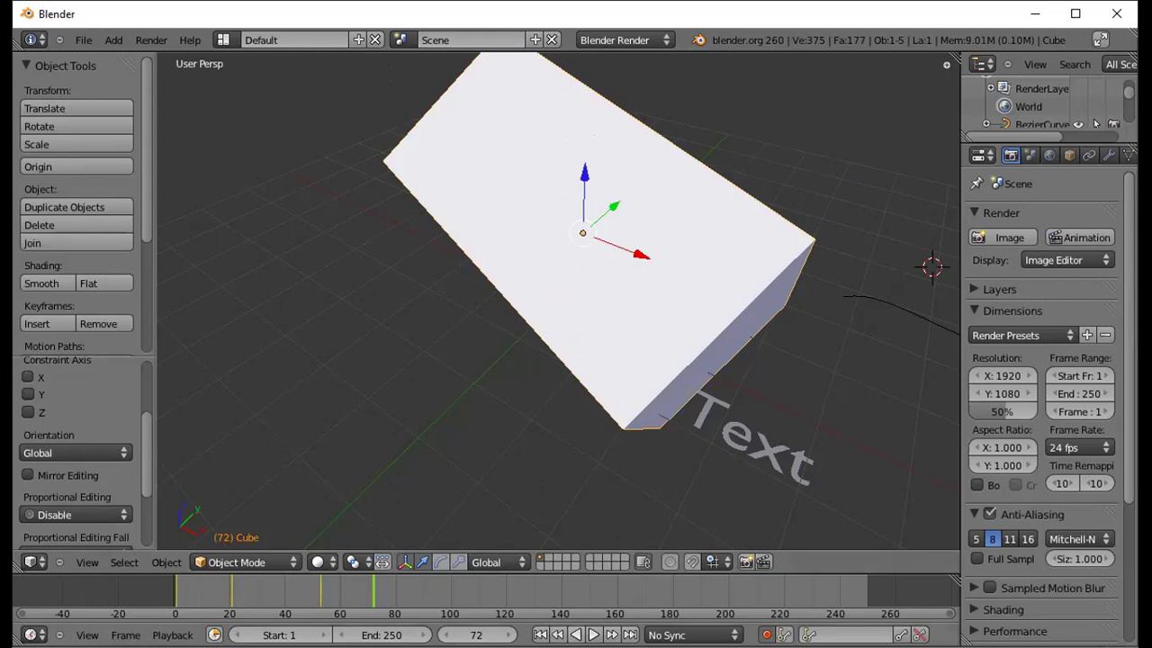
click(576, 634)
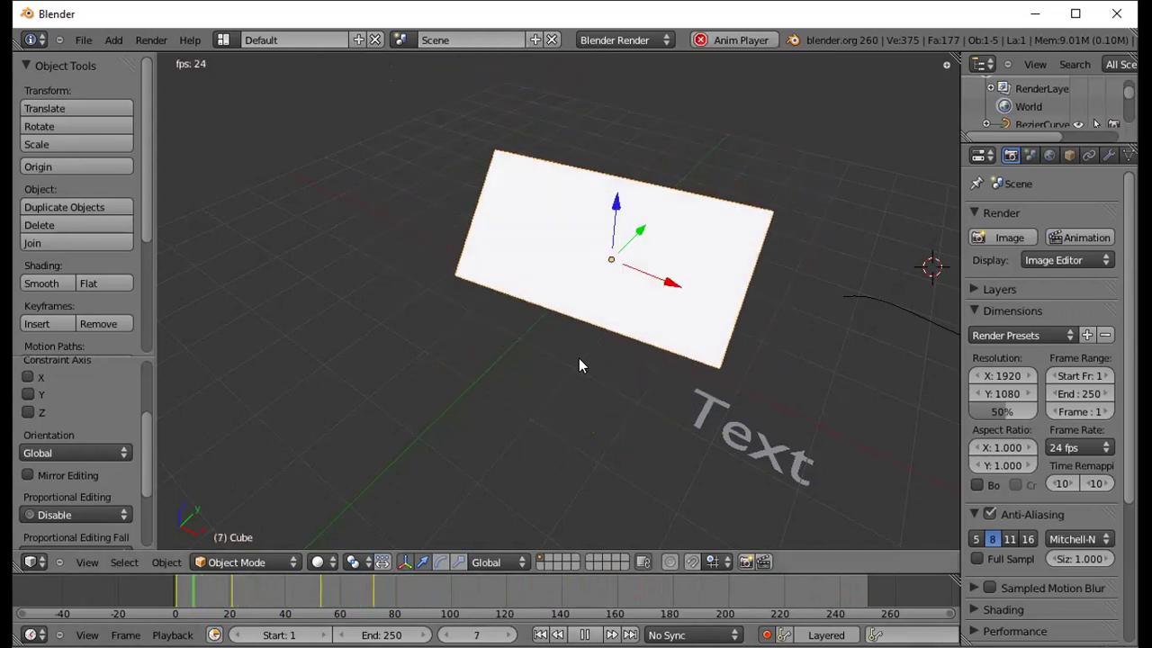
Step: Stop the animation playback at frame 177 with Alt+A
click(415, 305)
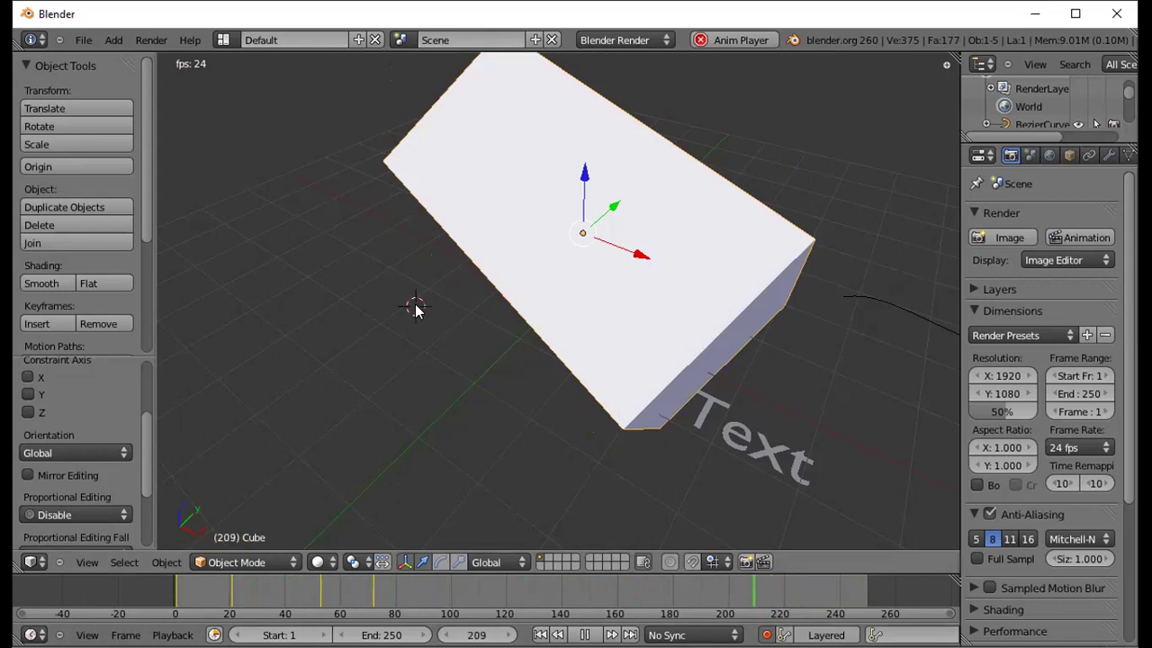
key(alt+a)
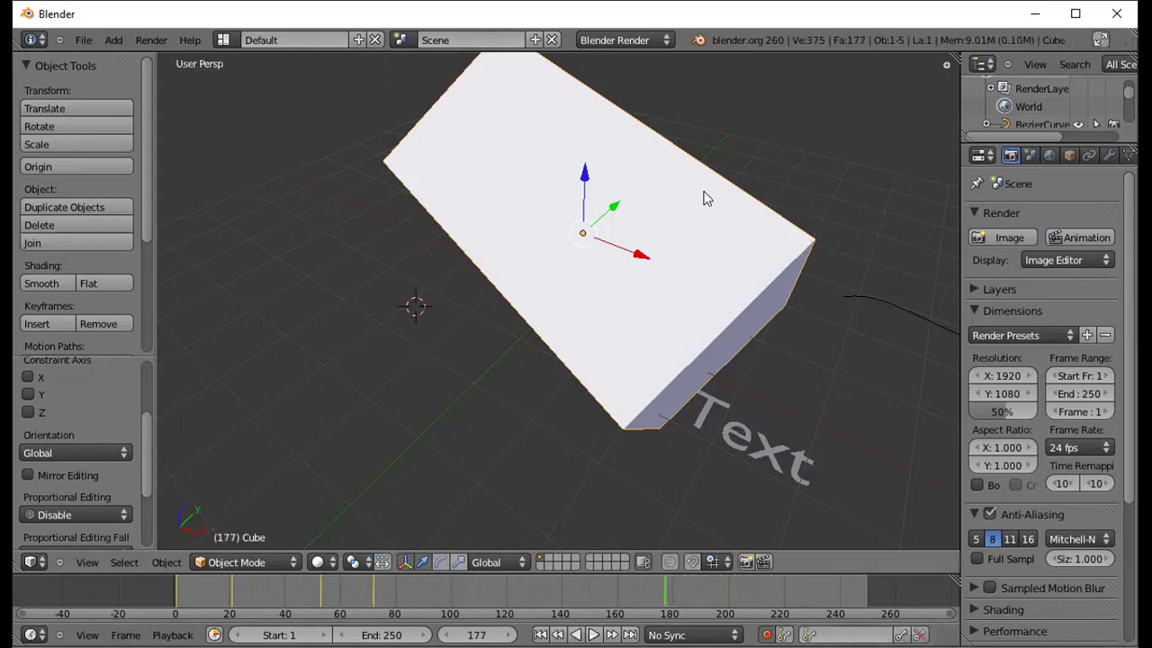
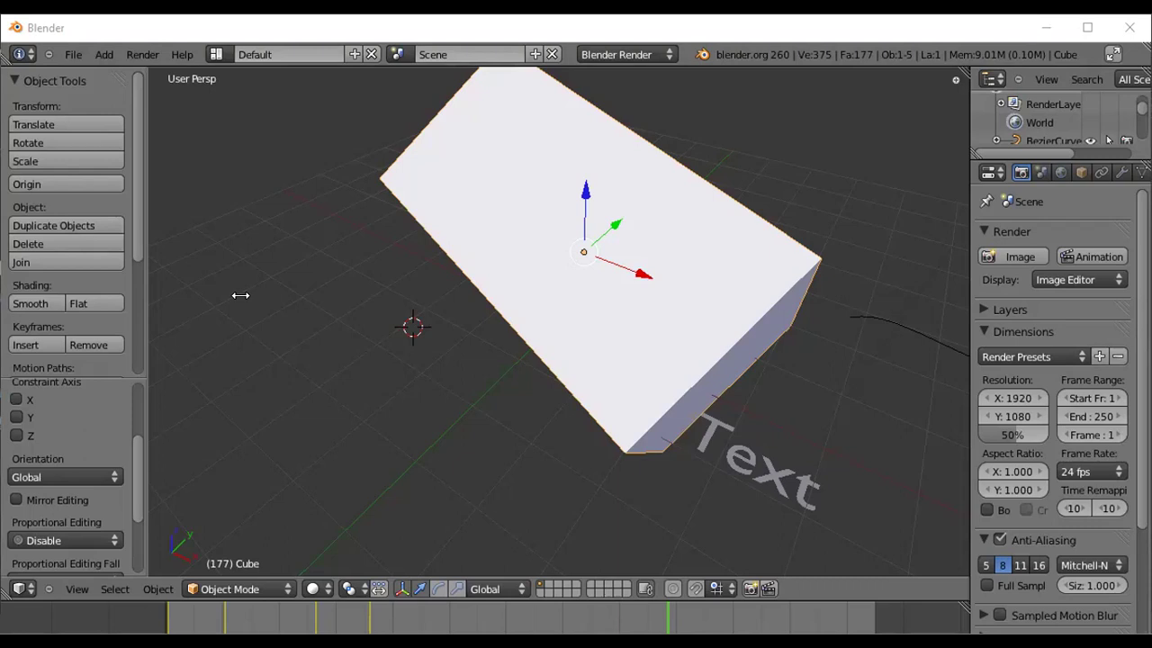
Step: Place the 3D cursor just left of the long box in the old Blender viewport
click(213, 261)
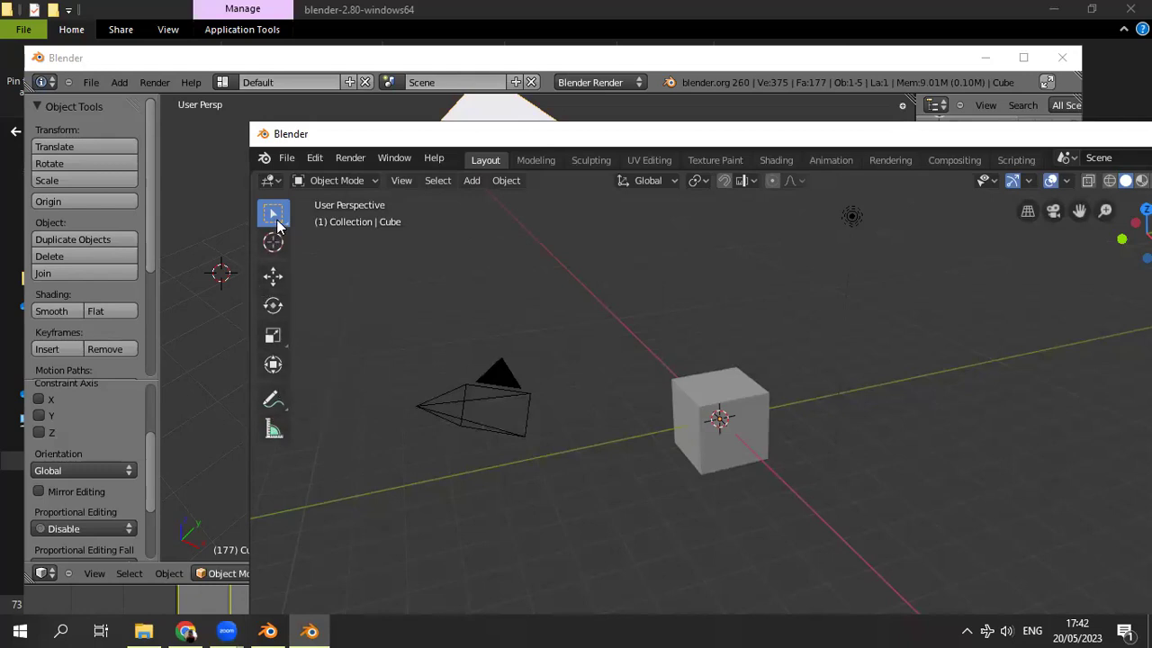
Step: Select the default cube with the Select tool, view its variants, then deselect it
click(717, 393)
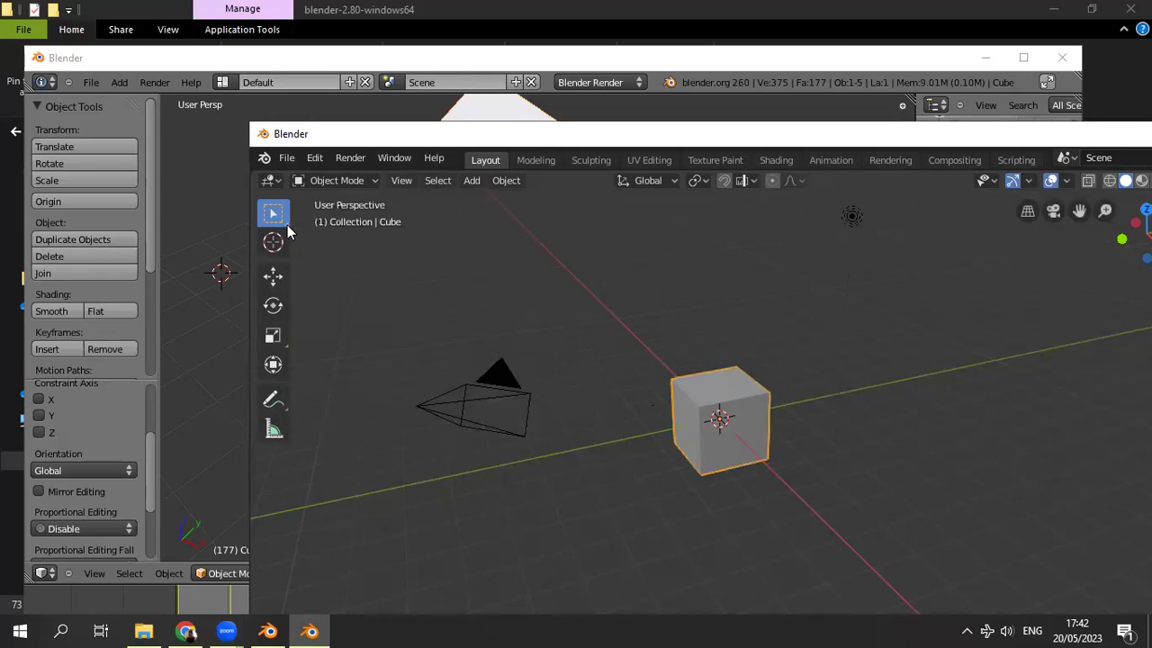
click(287, 224)
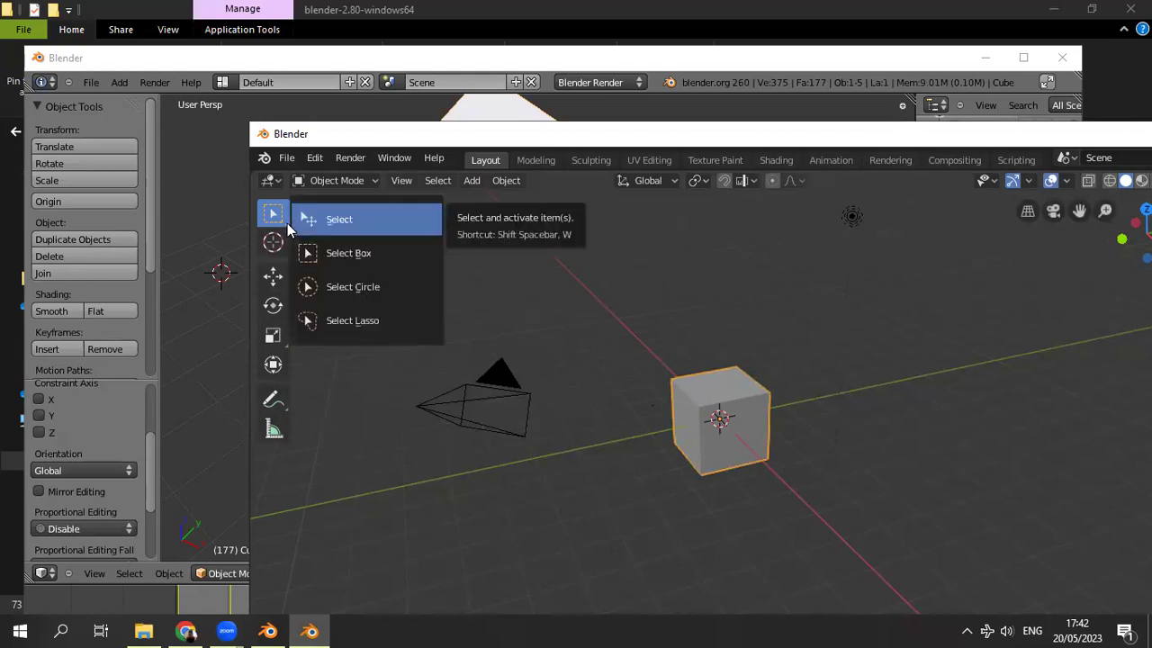
click(544, 291)
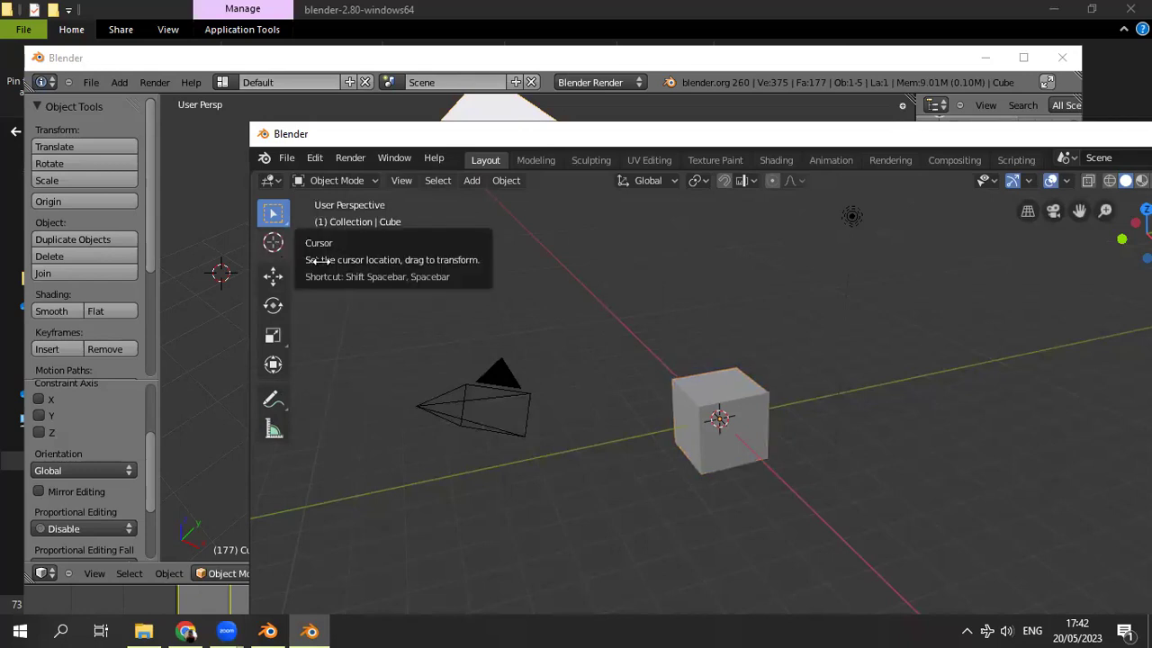
click(202, 313)
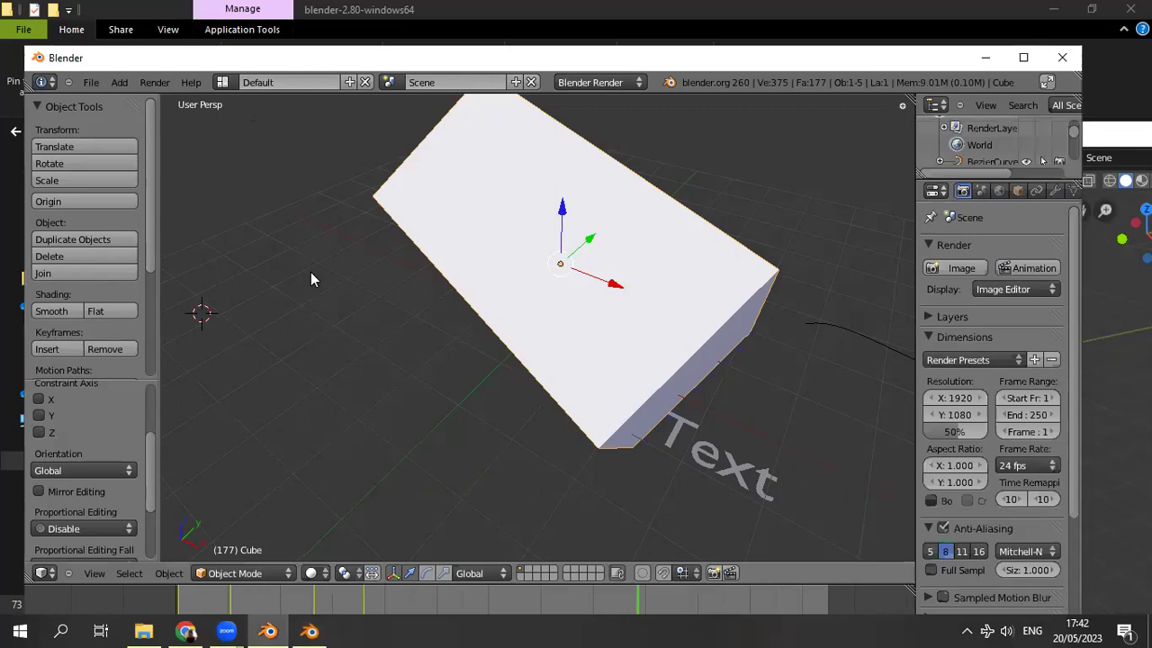
click(310, 631)
Step: Use the Cursor tool to place the 3D cursor below the cube in Blender 2.80
click(272, 241)
drag(653, 297, 800, 360)
click(852, 483)
click(657, 496)
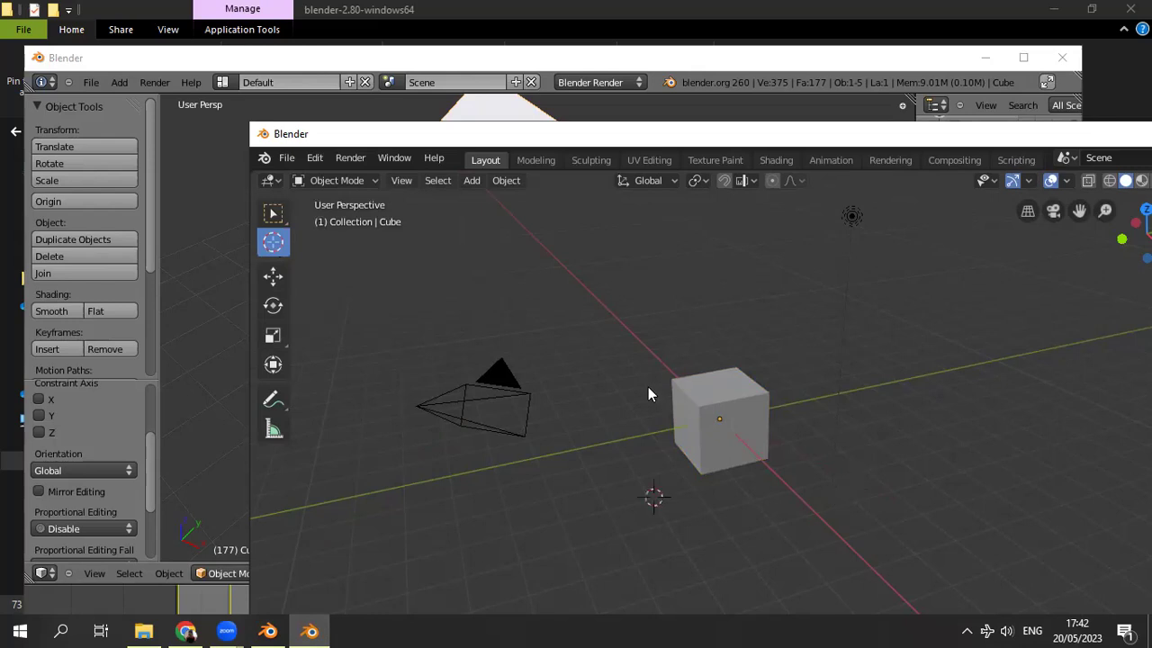
click(717, 340)
Step: Reposition the 3D cursor in the old Blender scene for comparison, then return to 2.80
click(204, 284)
click(336, 333)
click(387, 278)
click(301, 398)
click(309, 236)
click(311, 630)
Step: Move the cube up and right, then trackball-rotate it with the Rotate tool
click(280, 278)
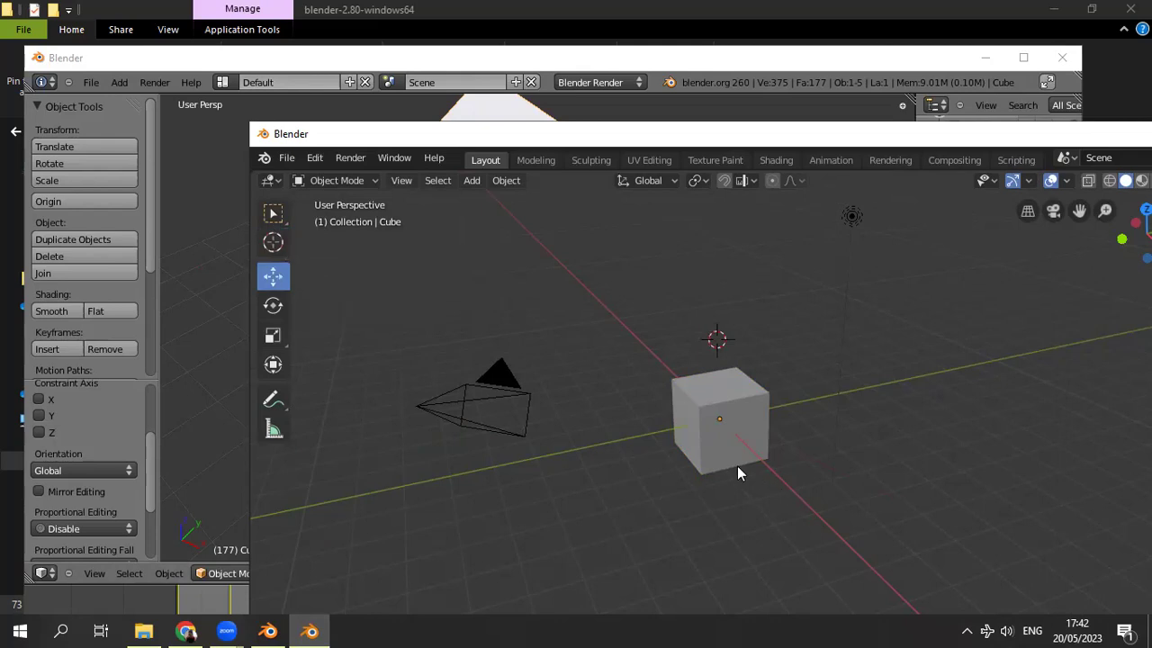
drag(718, 430, 722, 415)
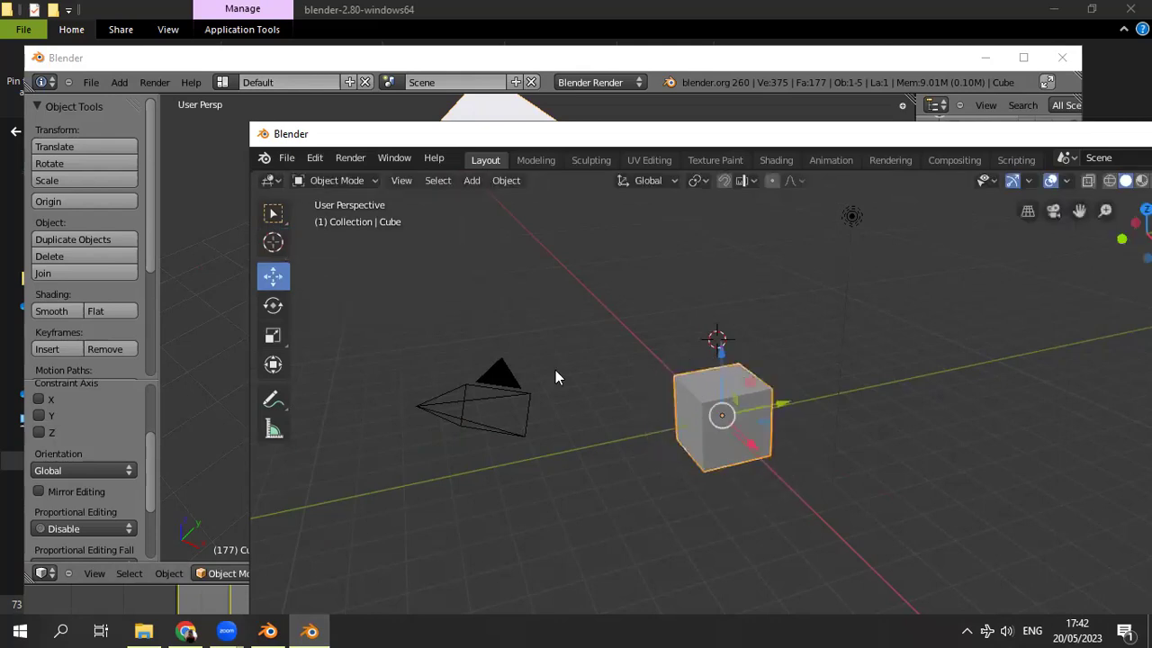
click(275, 305)
drag(731, 368, 648, 410)
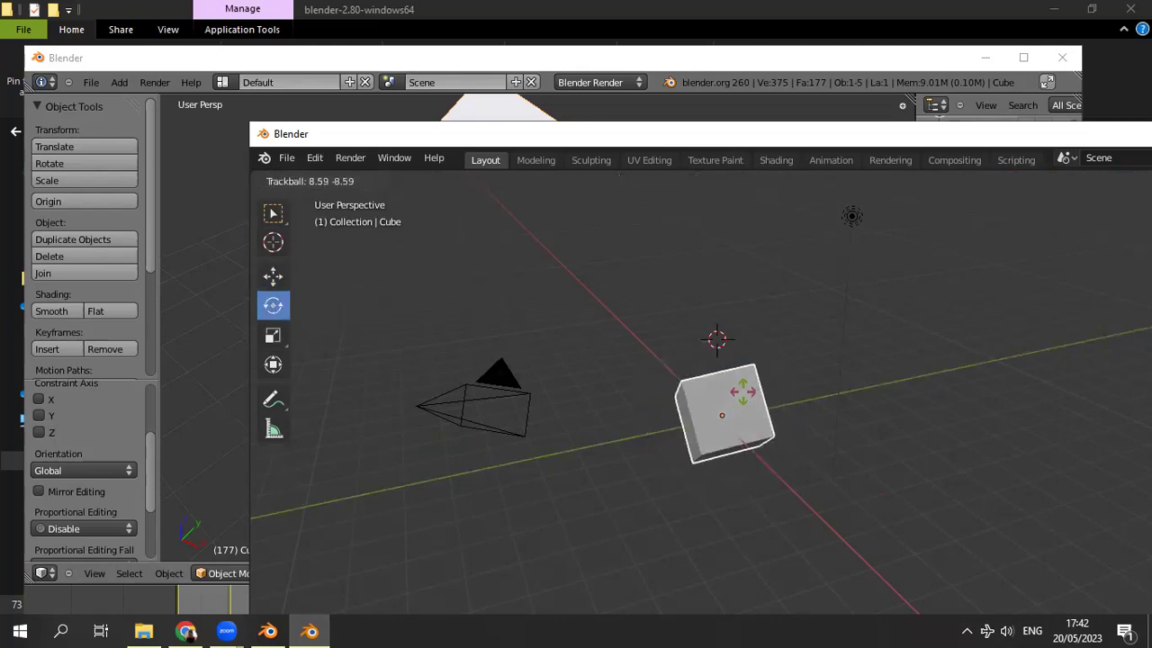
click(186, 208)
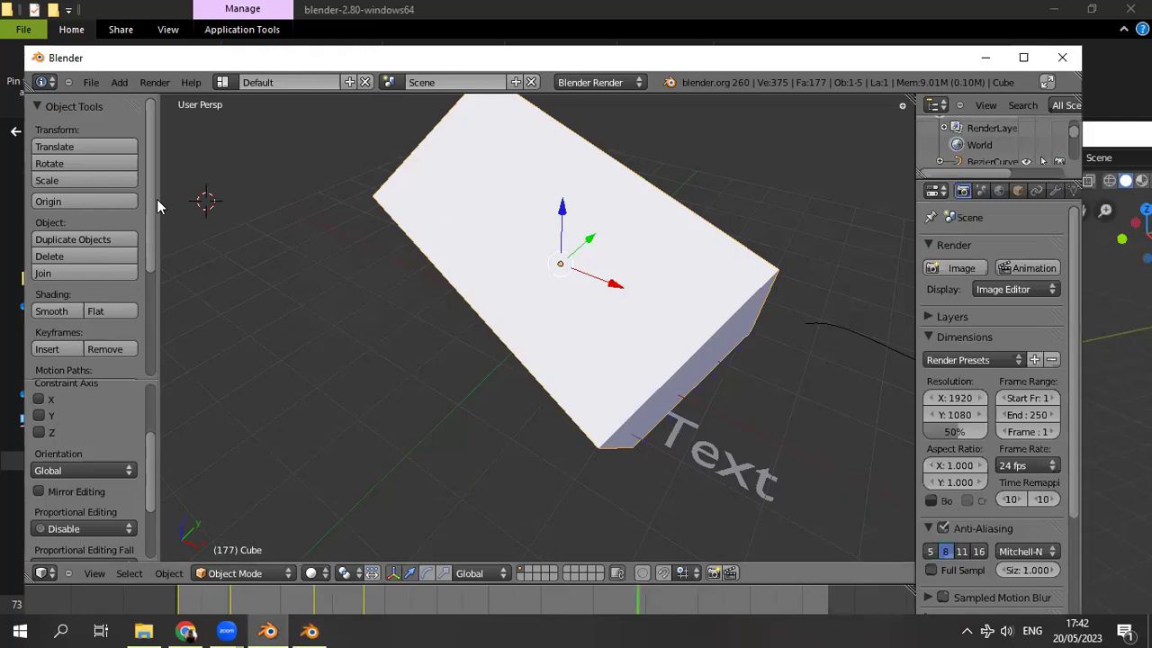
Step: Confirm the long box's rotation and switch the header manipulator to rotate
click(49, 163)
click(489, 258)
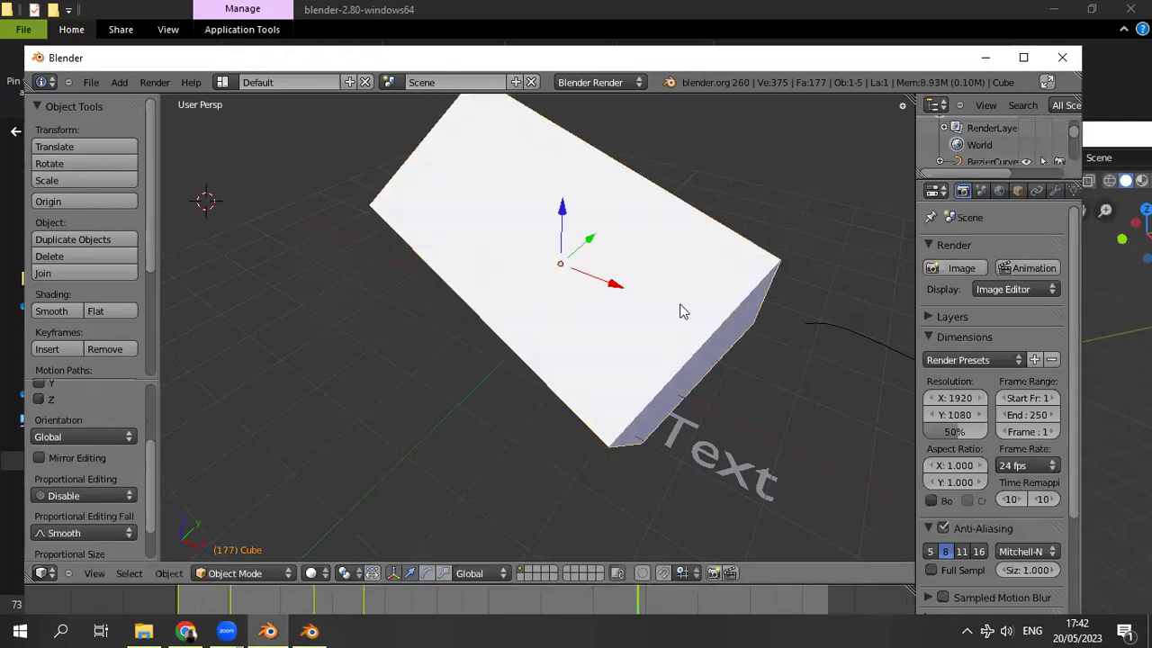
click(429, 573)
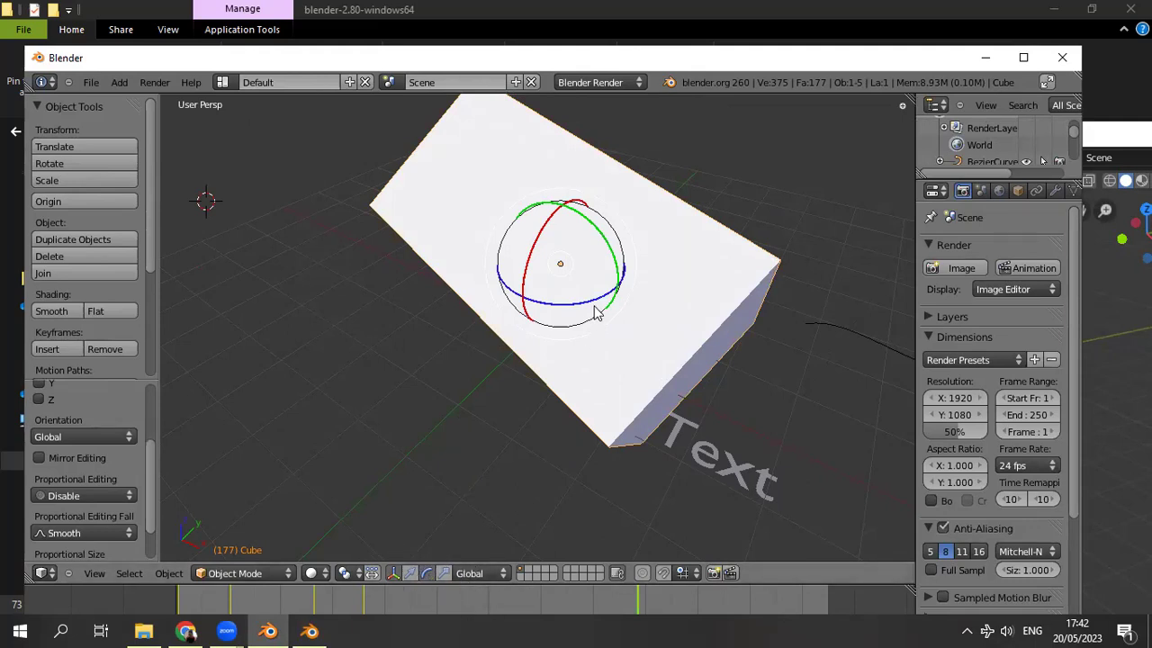
Step: Switch the manipulator back to translate and place the 3D cursor on the box face
click(538, 247)
click(675, 324)
click(399, 573)
click(627, 373)
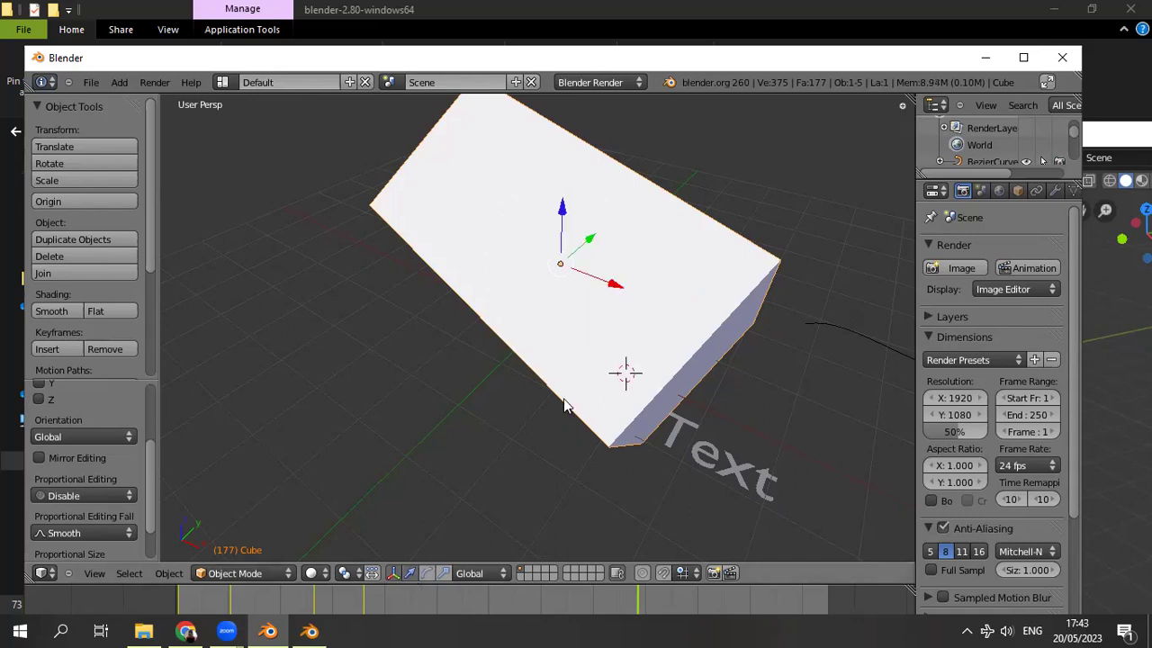
Step: Shift the Blender 2.80 window left and cancel its unsaved-file close prompt
click(309, 631)
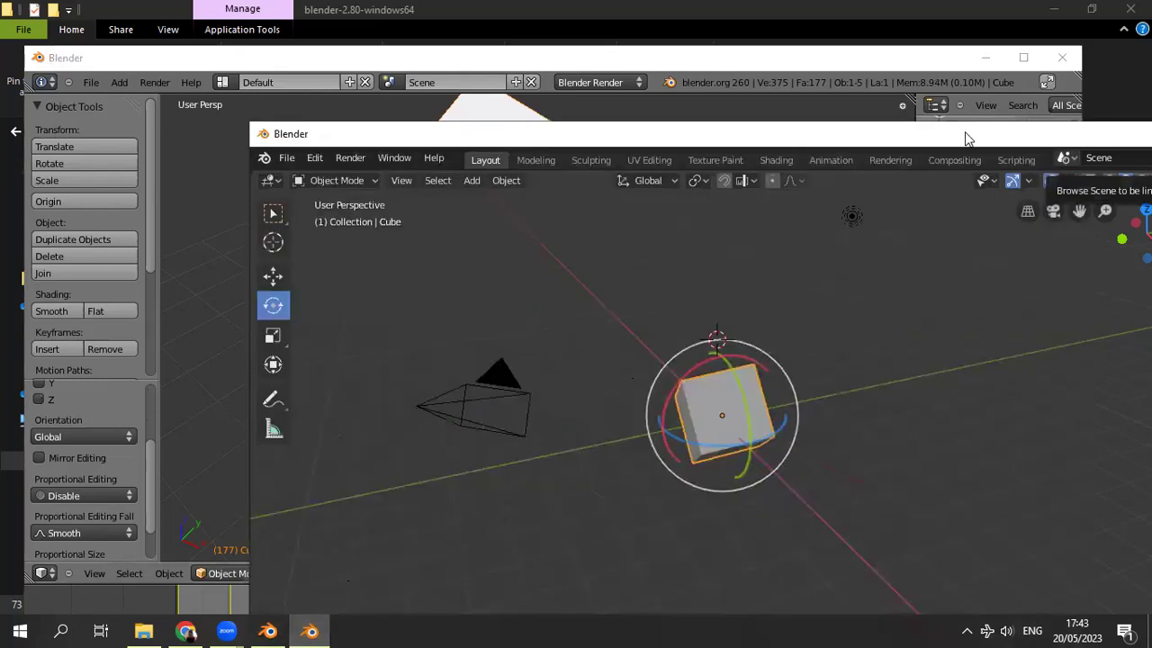
drag(943, 138, 953, 135)
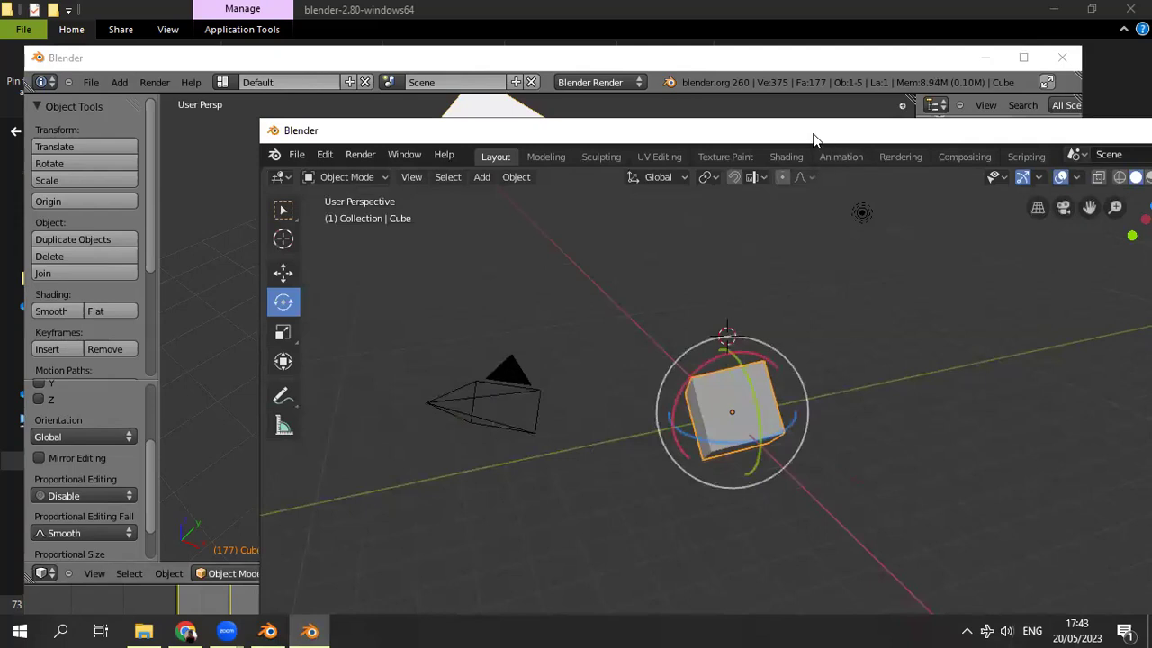
drag(813, 140, 524, 161)
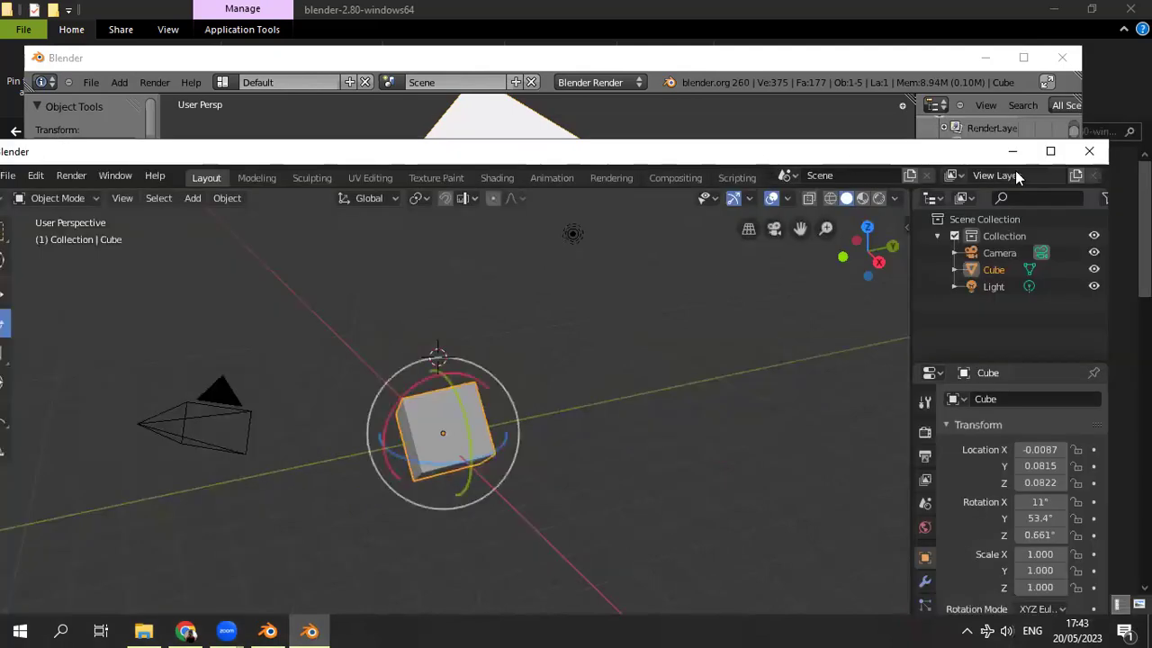
click(1088, 149)
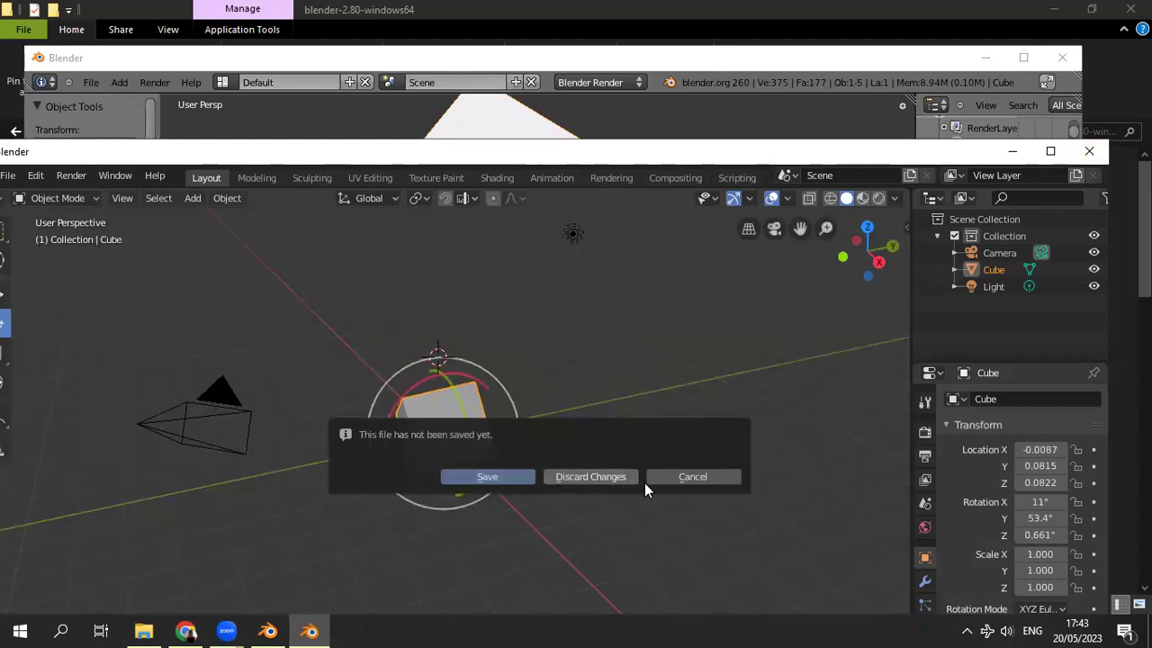
click(713, 475)
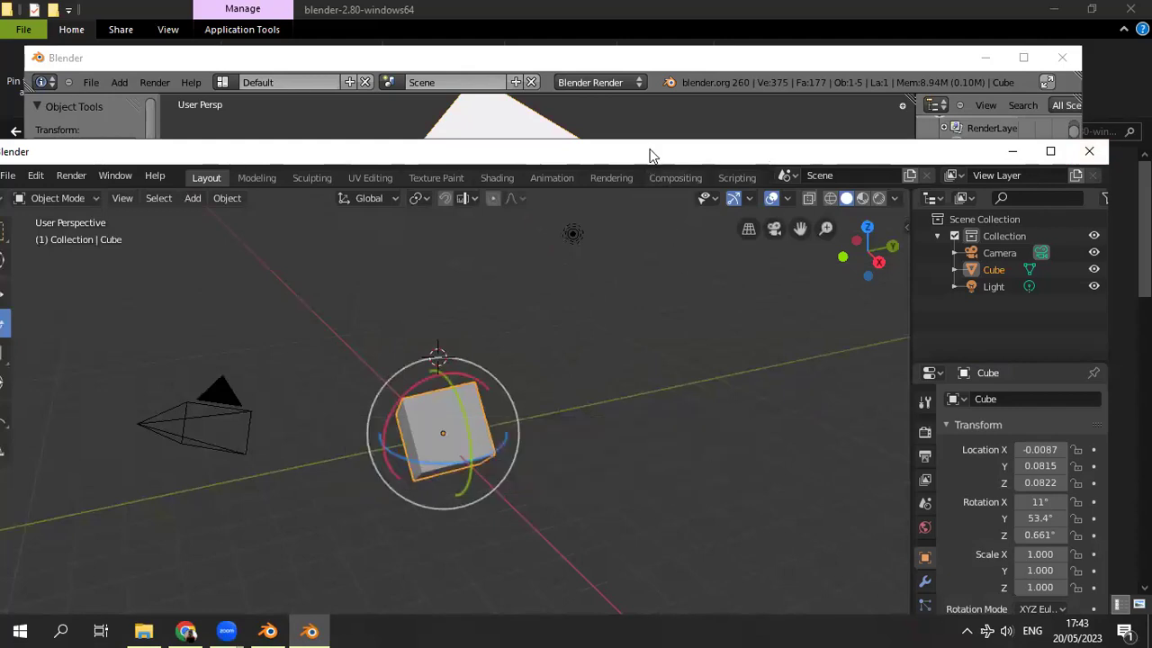
Step: Move the Blender 2.80 window right and close the old Blender 2.6x window
drag(655, 155, 805, 134)
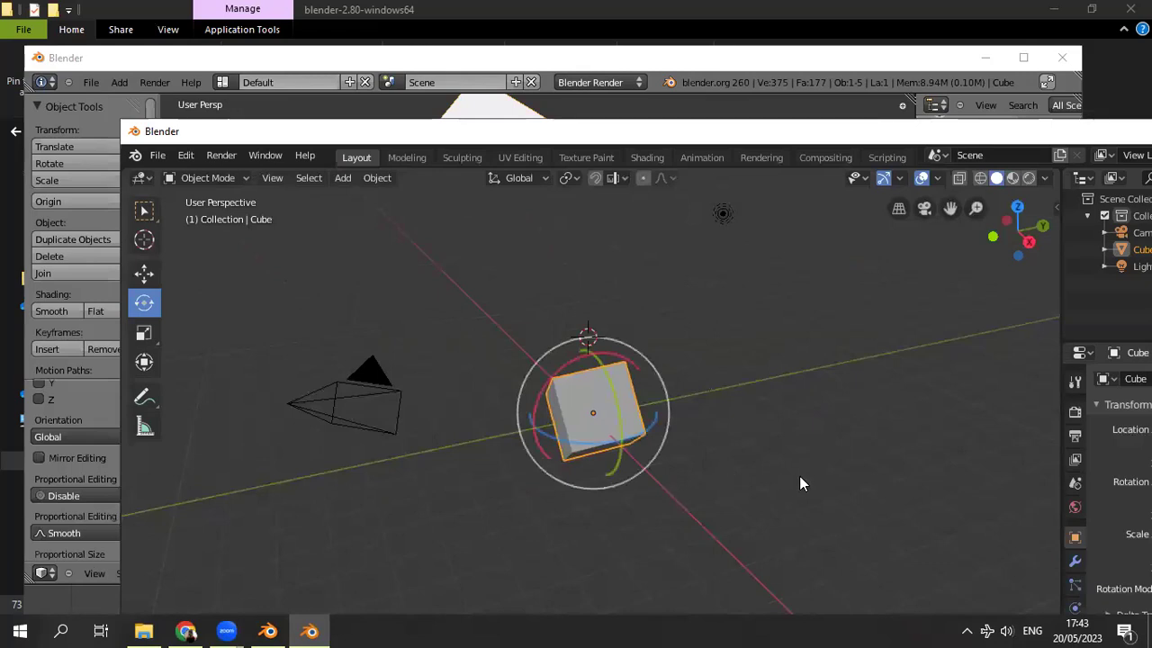
click(714, 118)
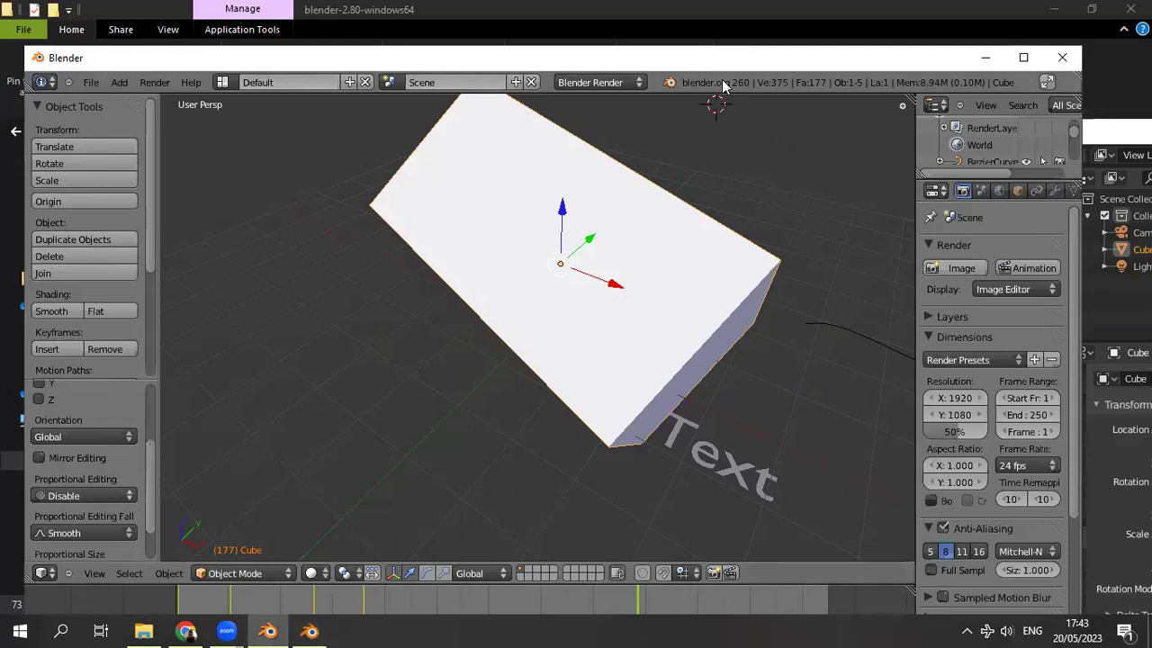
click(1045, 84)
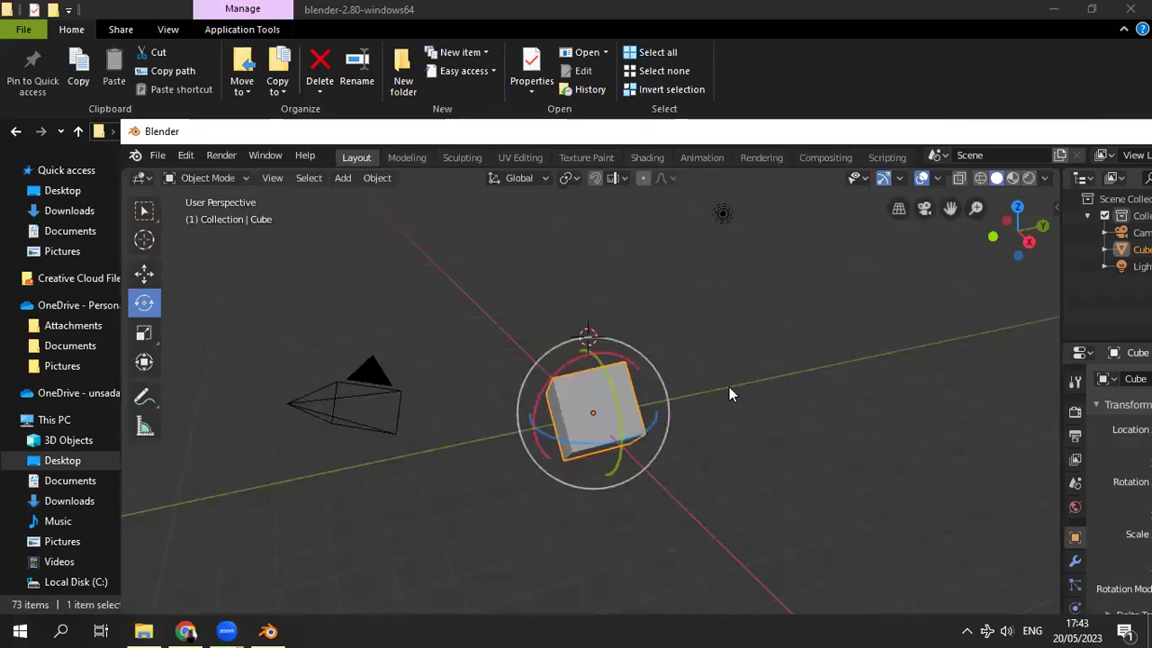